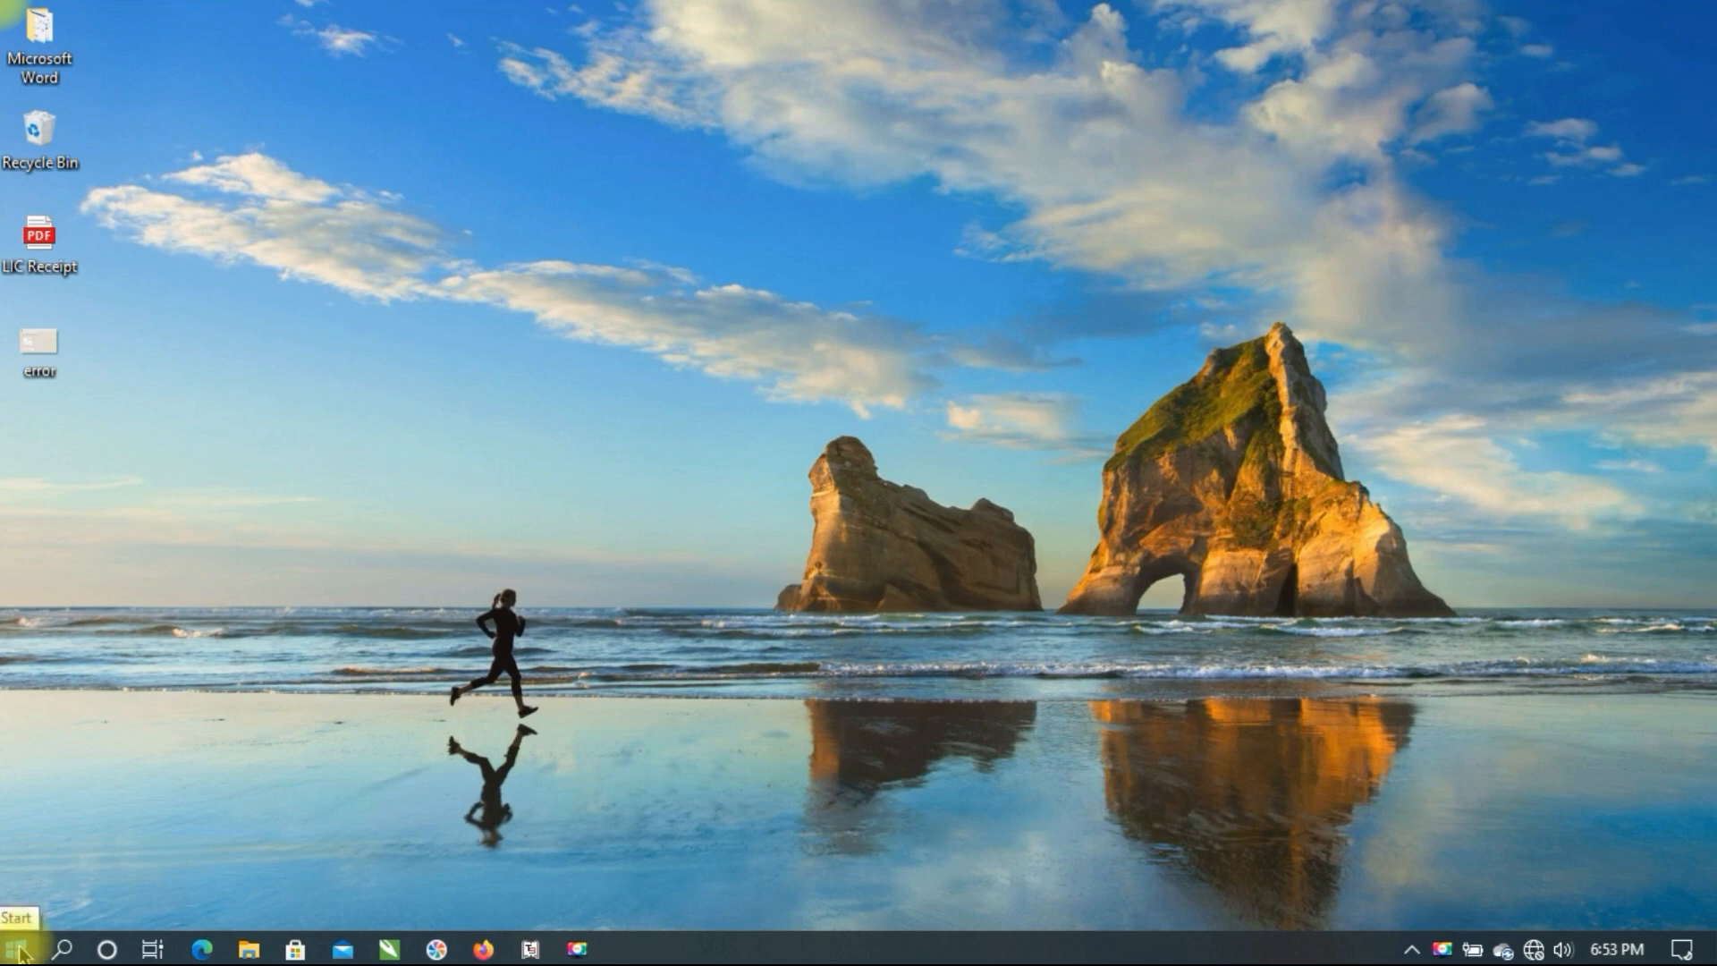
Open the Windows Start menu from the taskbar
left_click(18, 950)
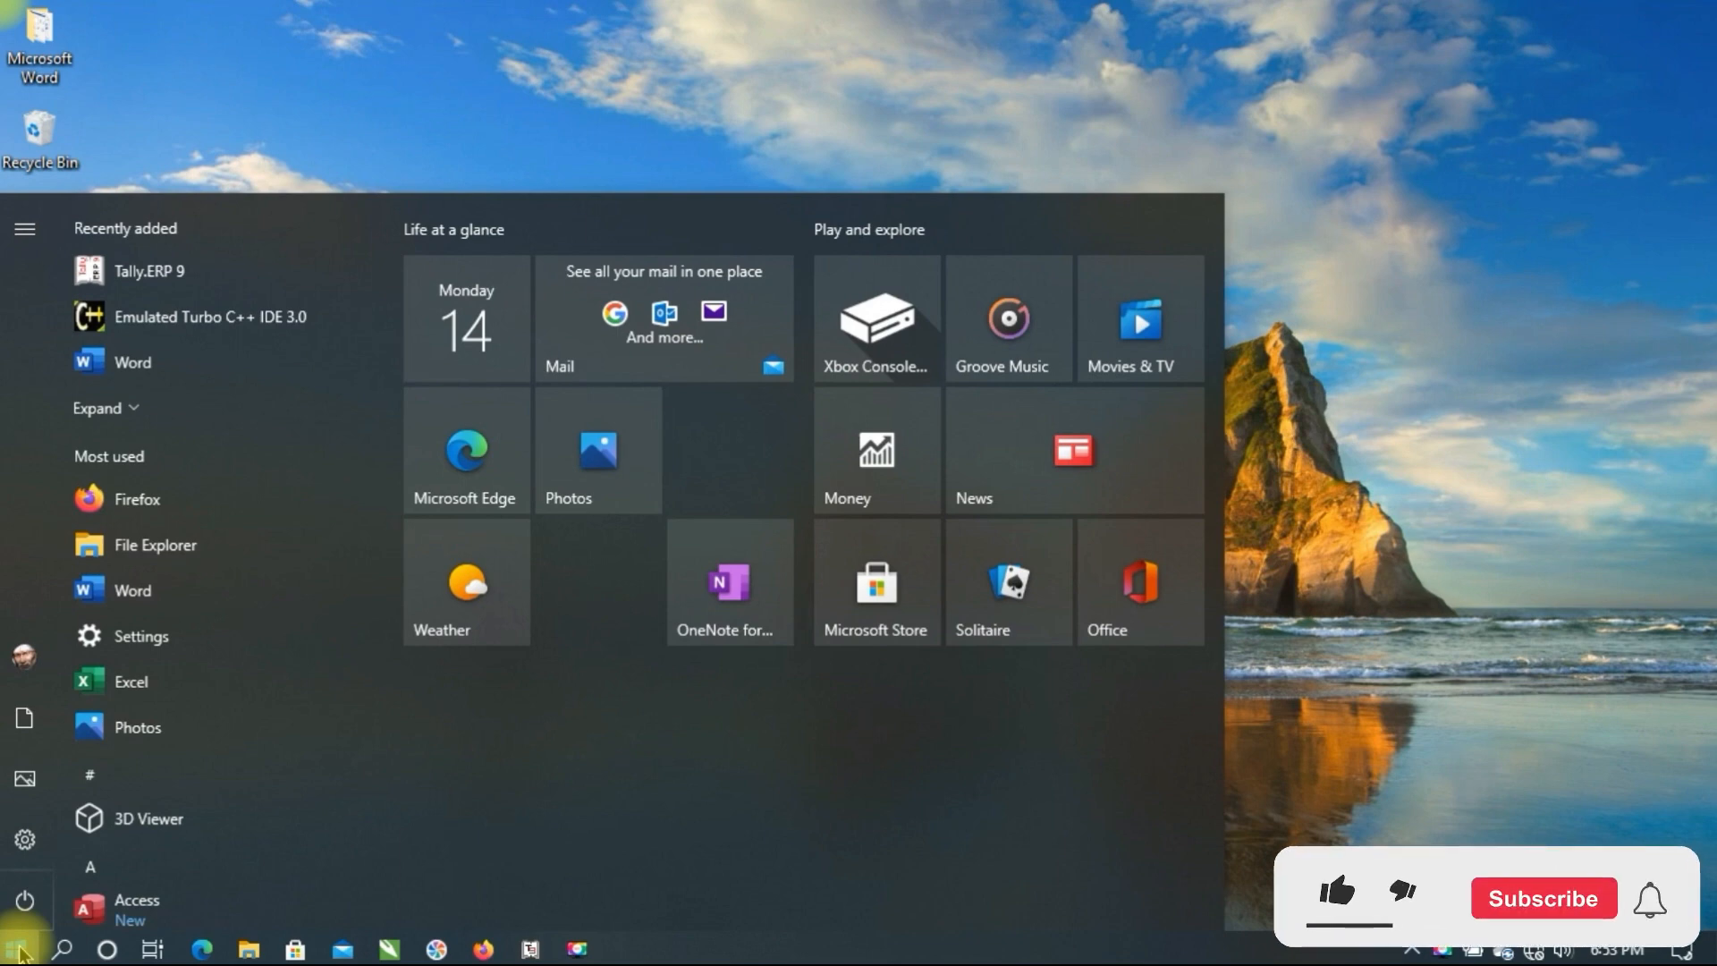
Launch Word from a 'word' search, create a blank document, and show the recent documents list
type("word")
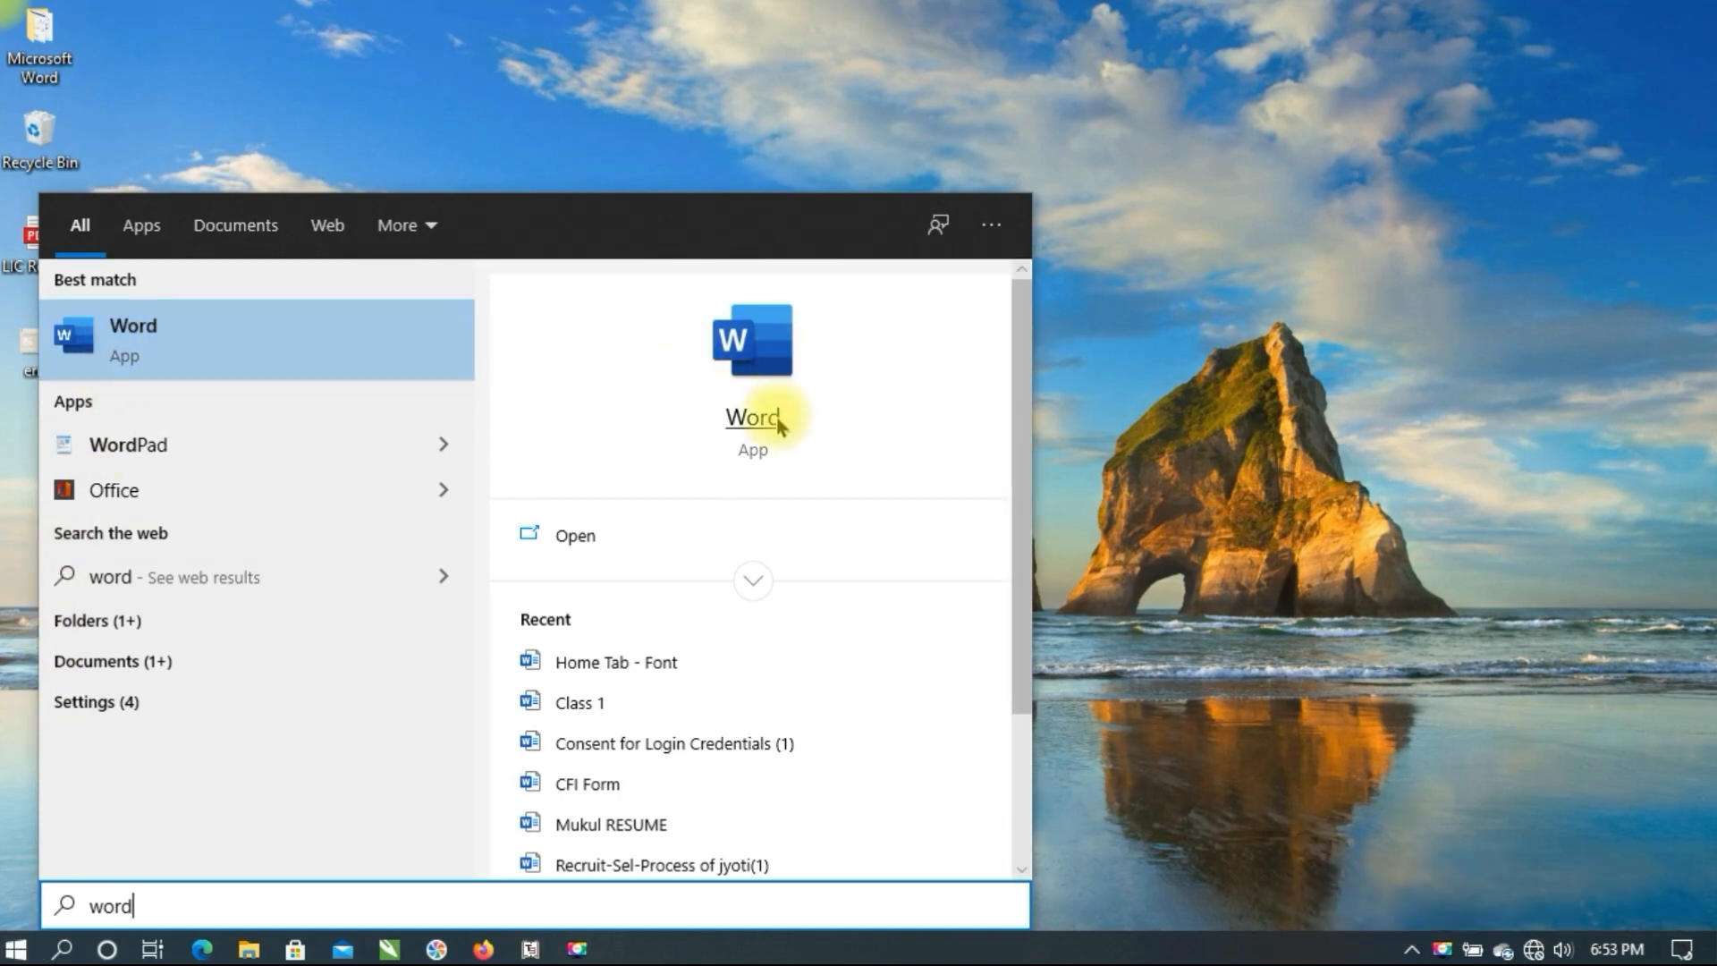
left_click(563, 537)
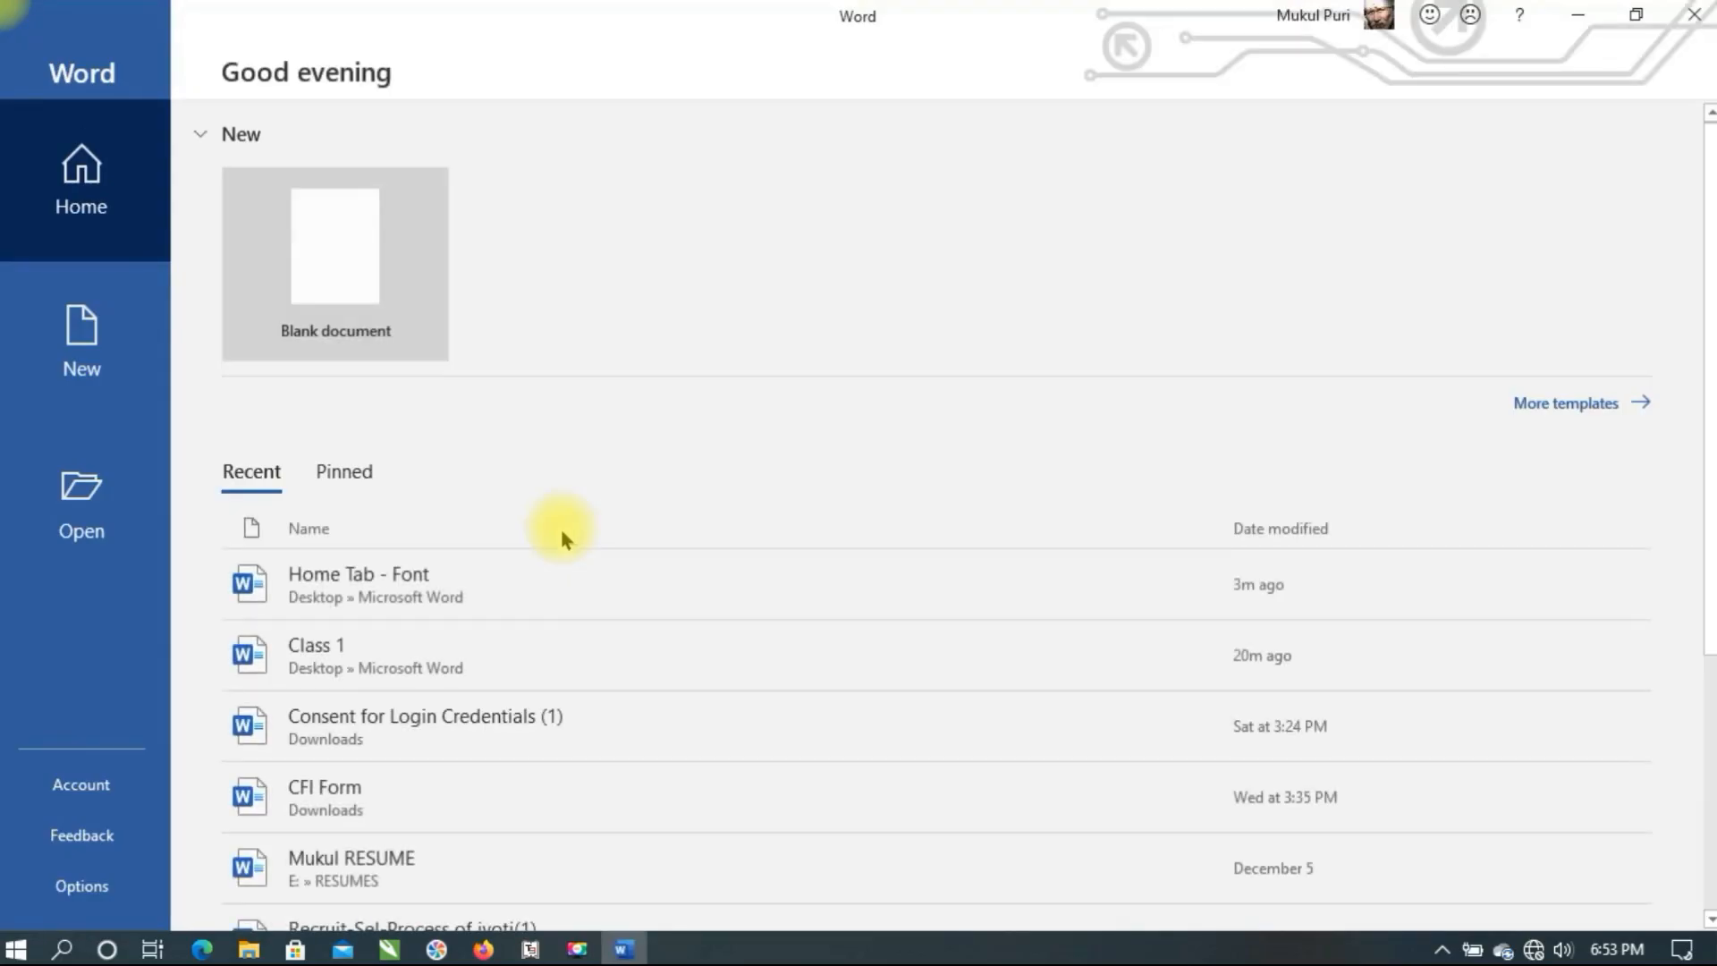
left_click(352, 229)
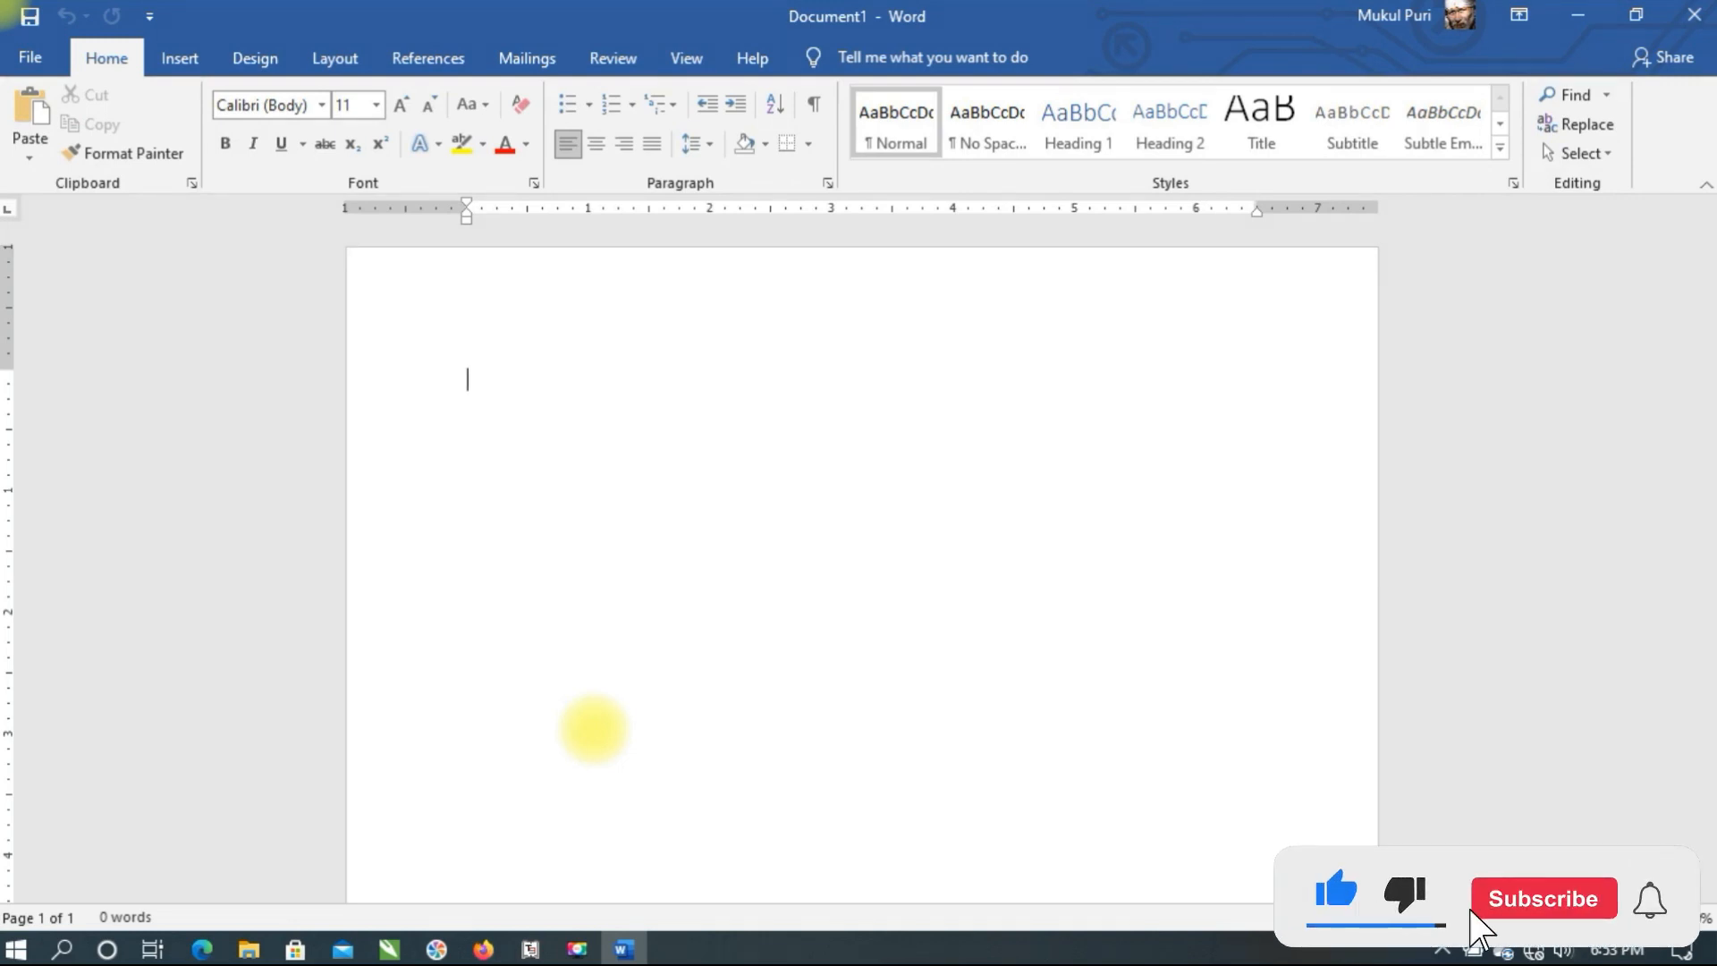
left_click(29, 57)
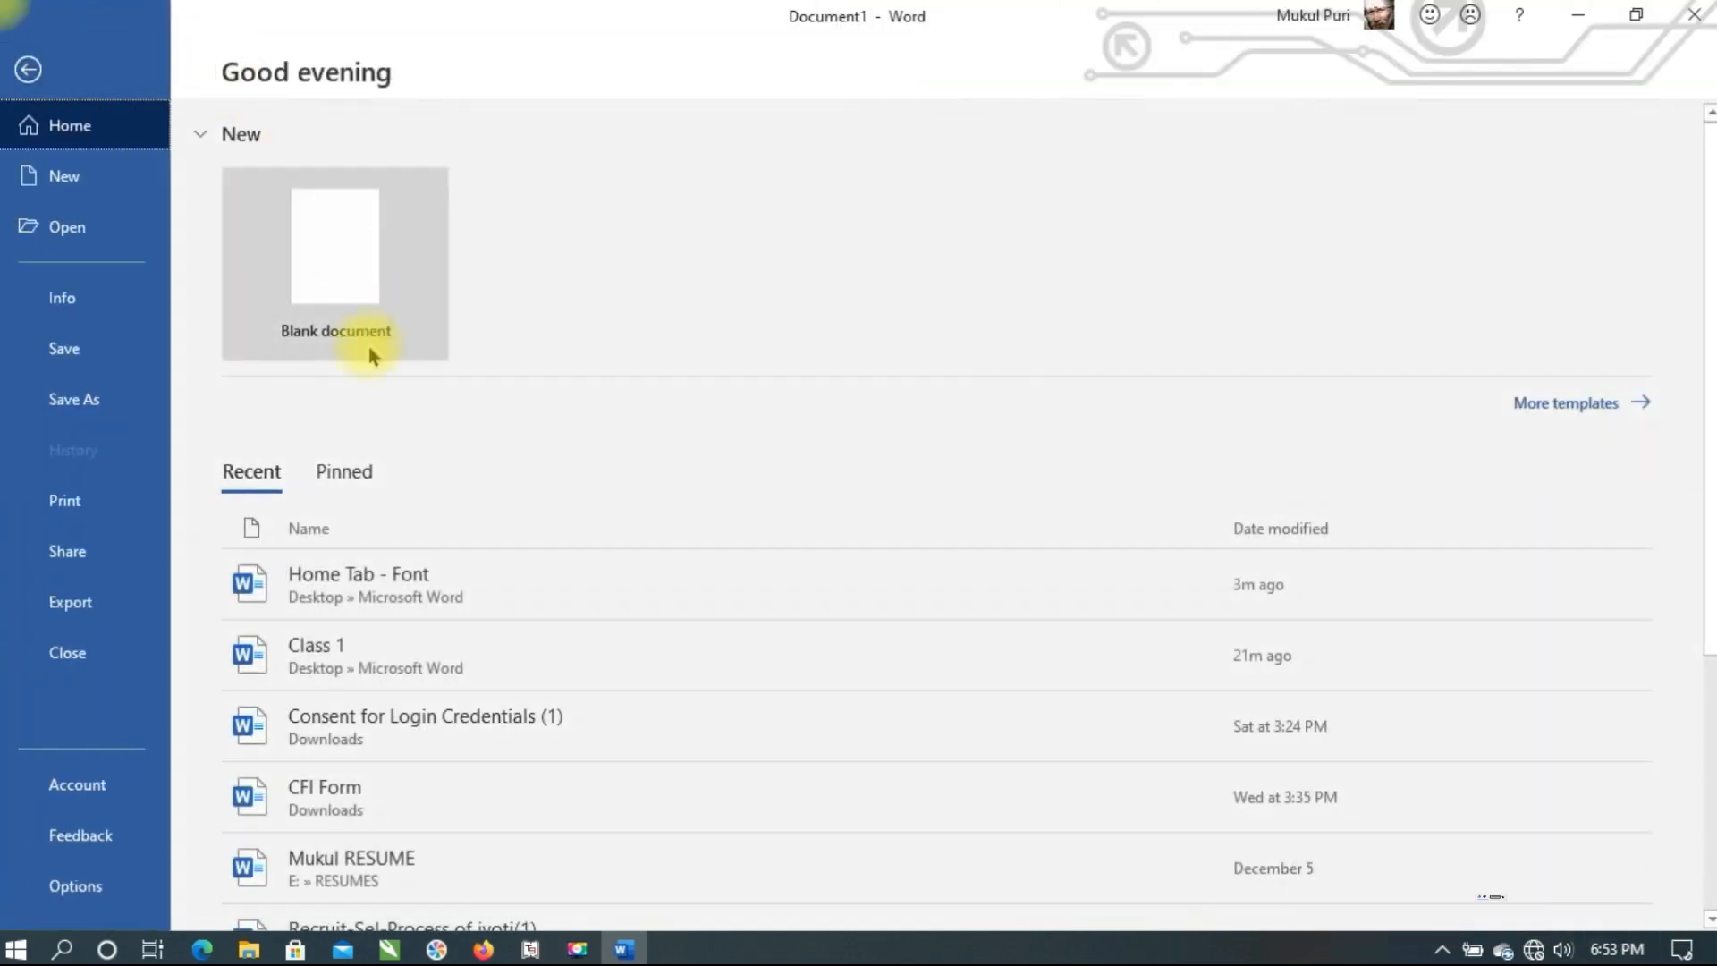
Open the Class 1 notes, scroll through them, and select the opening sentence describing Microsoft Word
key("Escape")
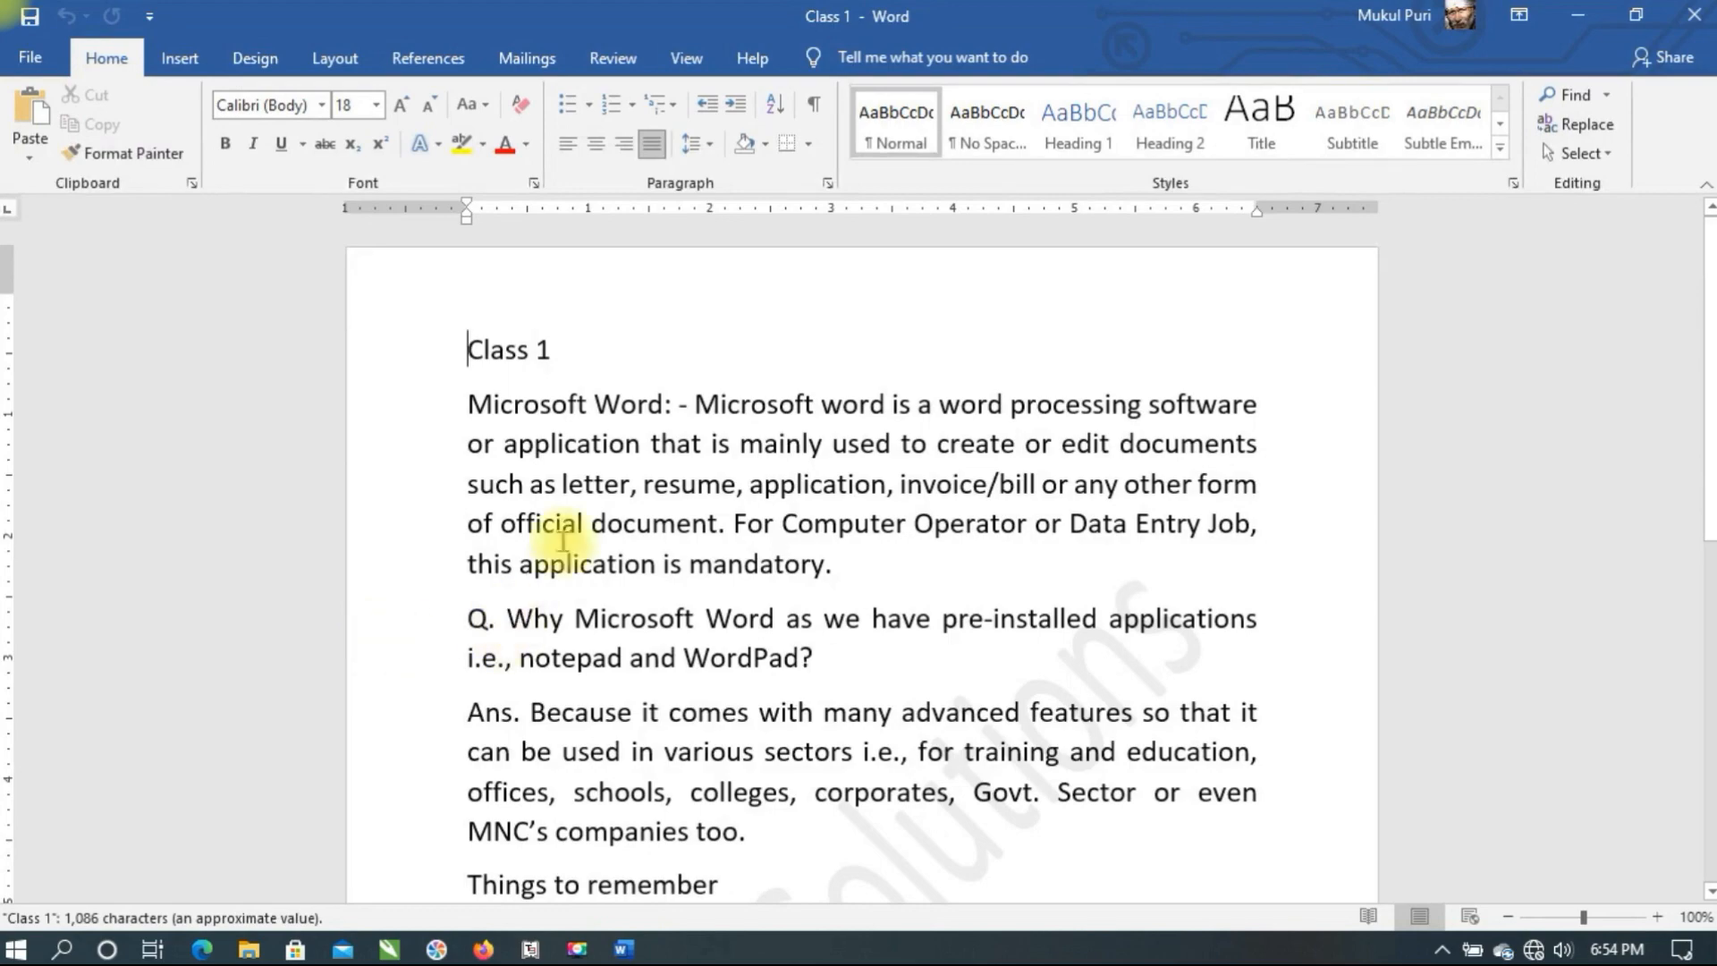
scroll(749, 443, "down", 3)
scroll(747, 451, "down", 5)
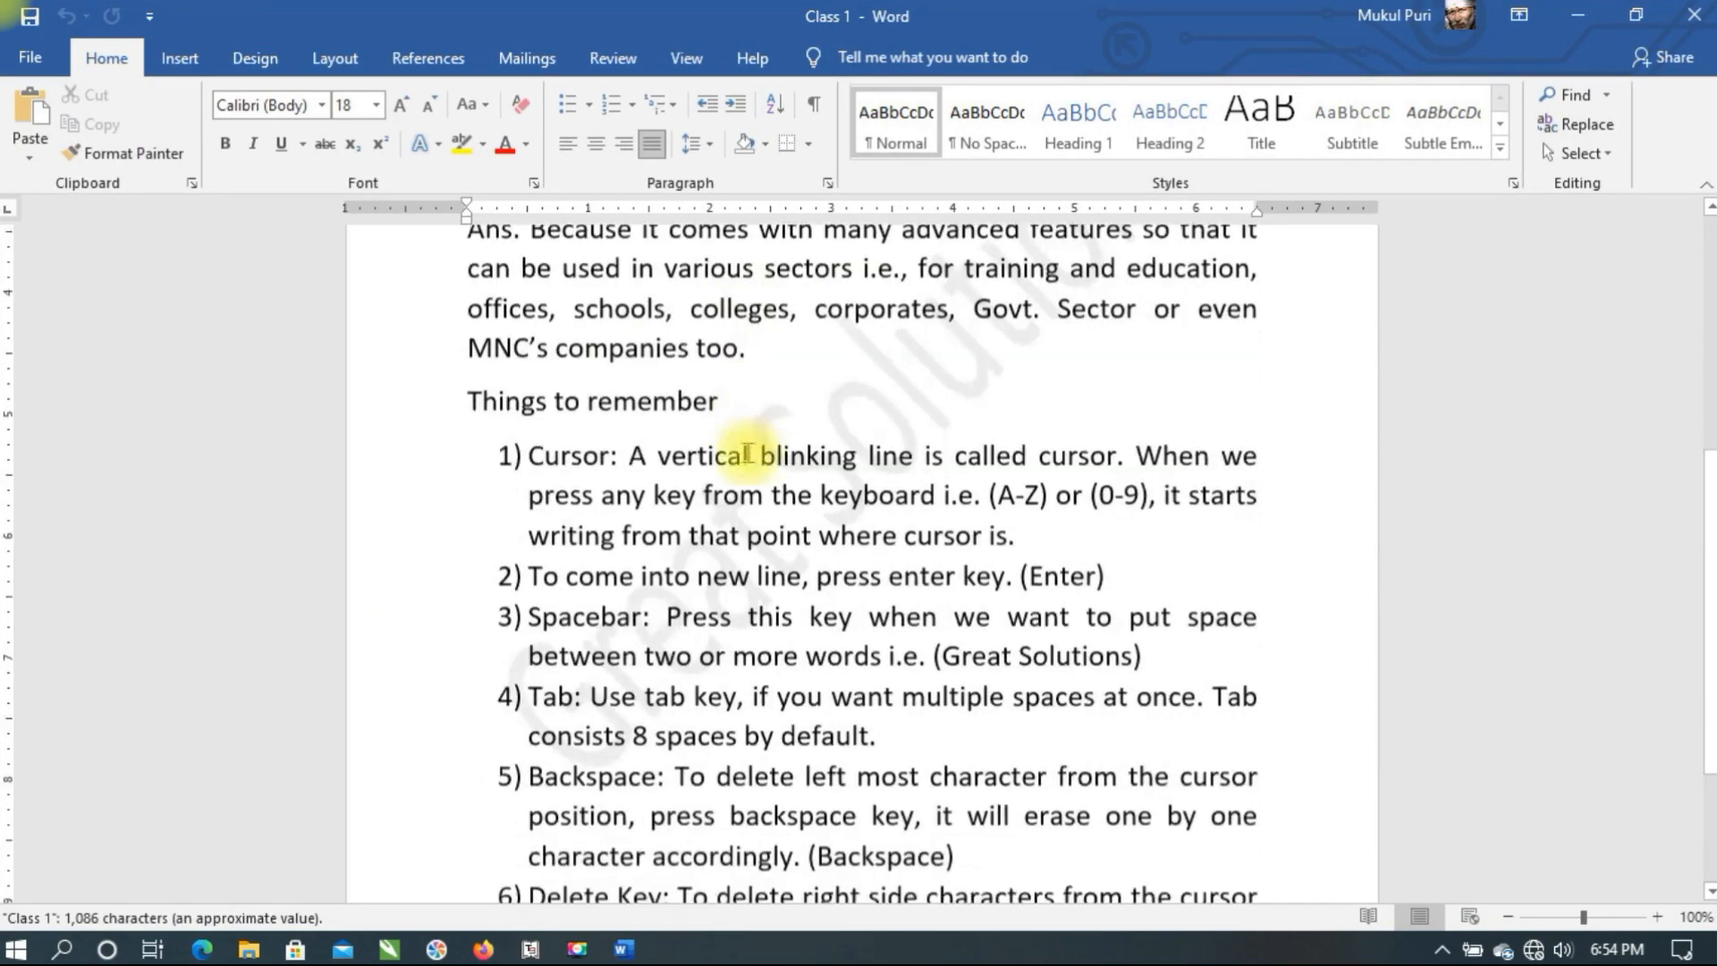
scroll(742, 438, "up", 4)
scroll(748, 453, "up", 4)
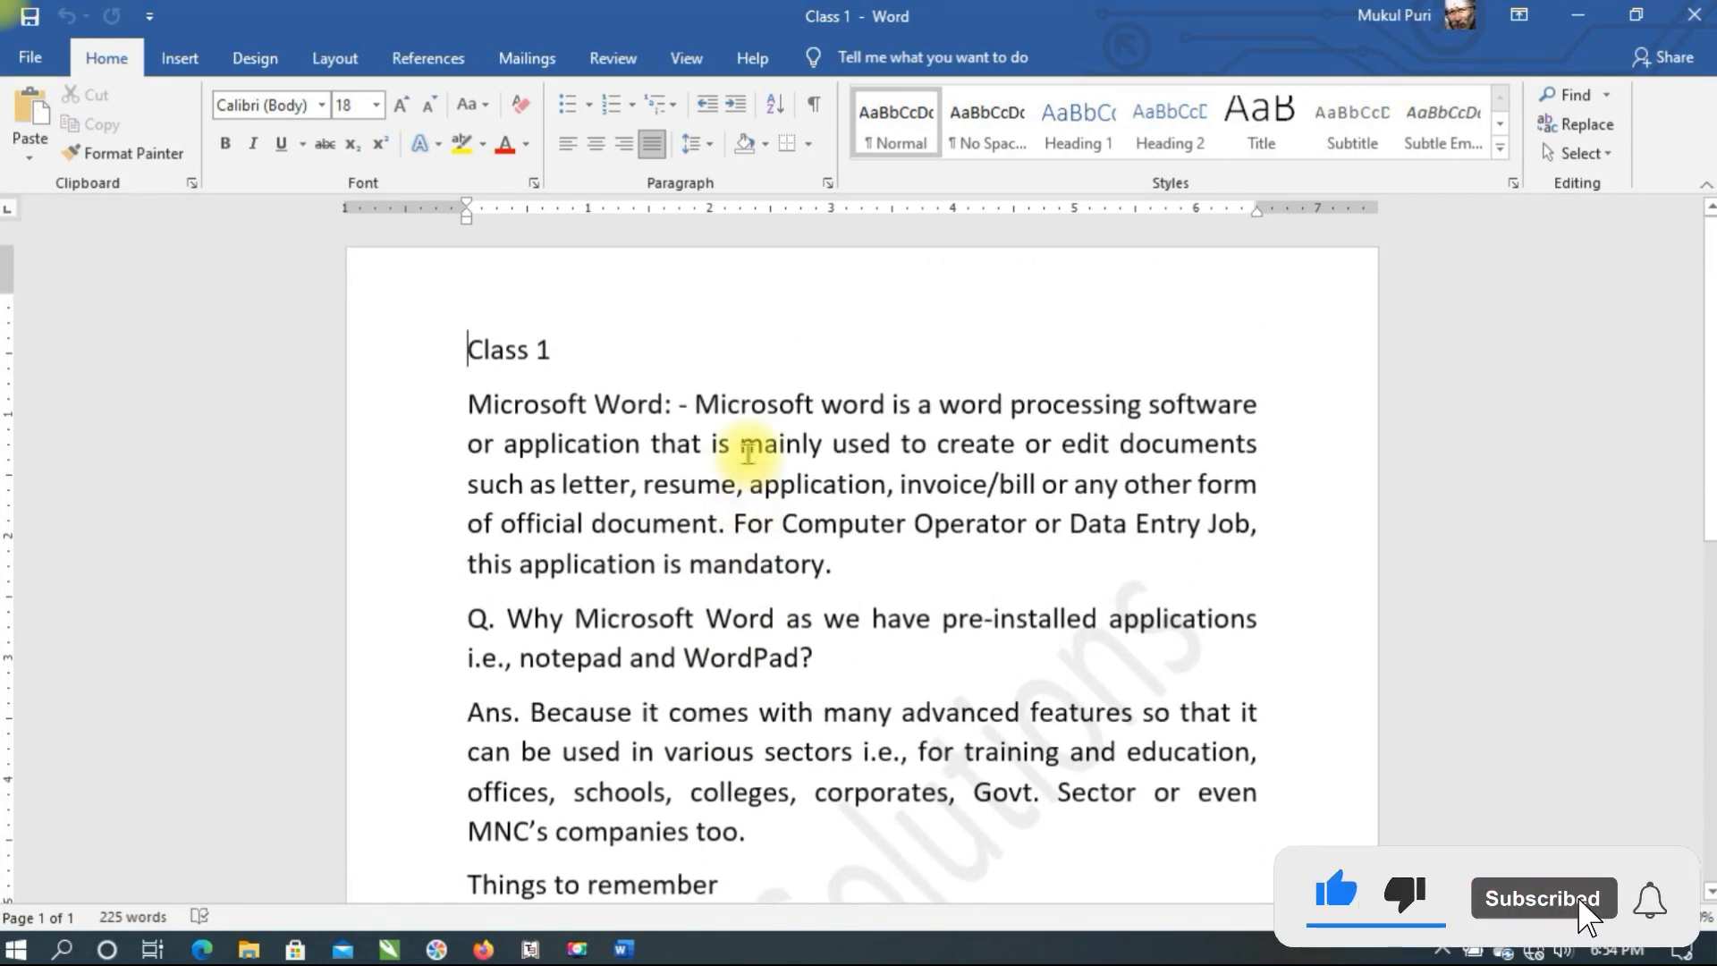
scroll(747, 447, "down", 1)
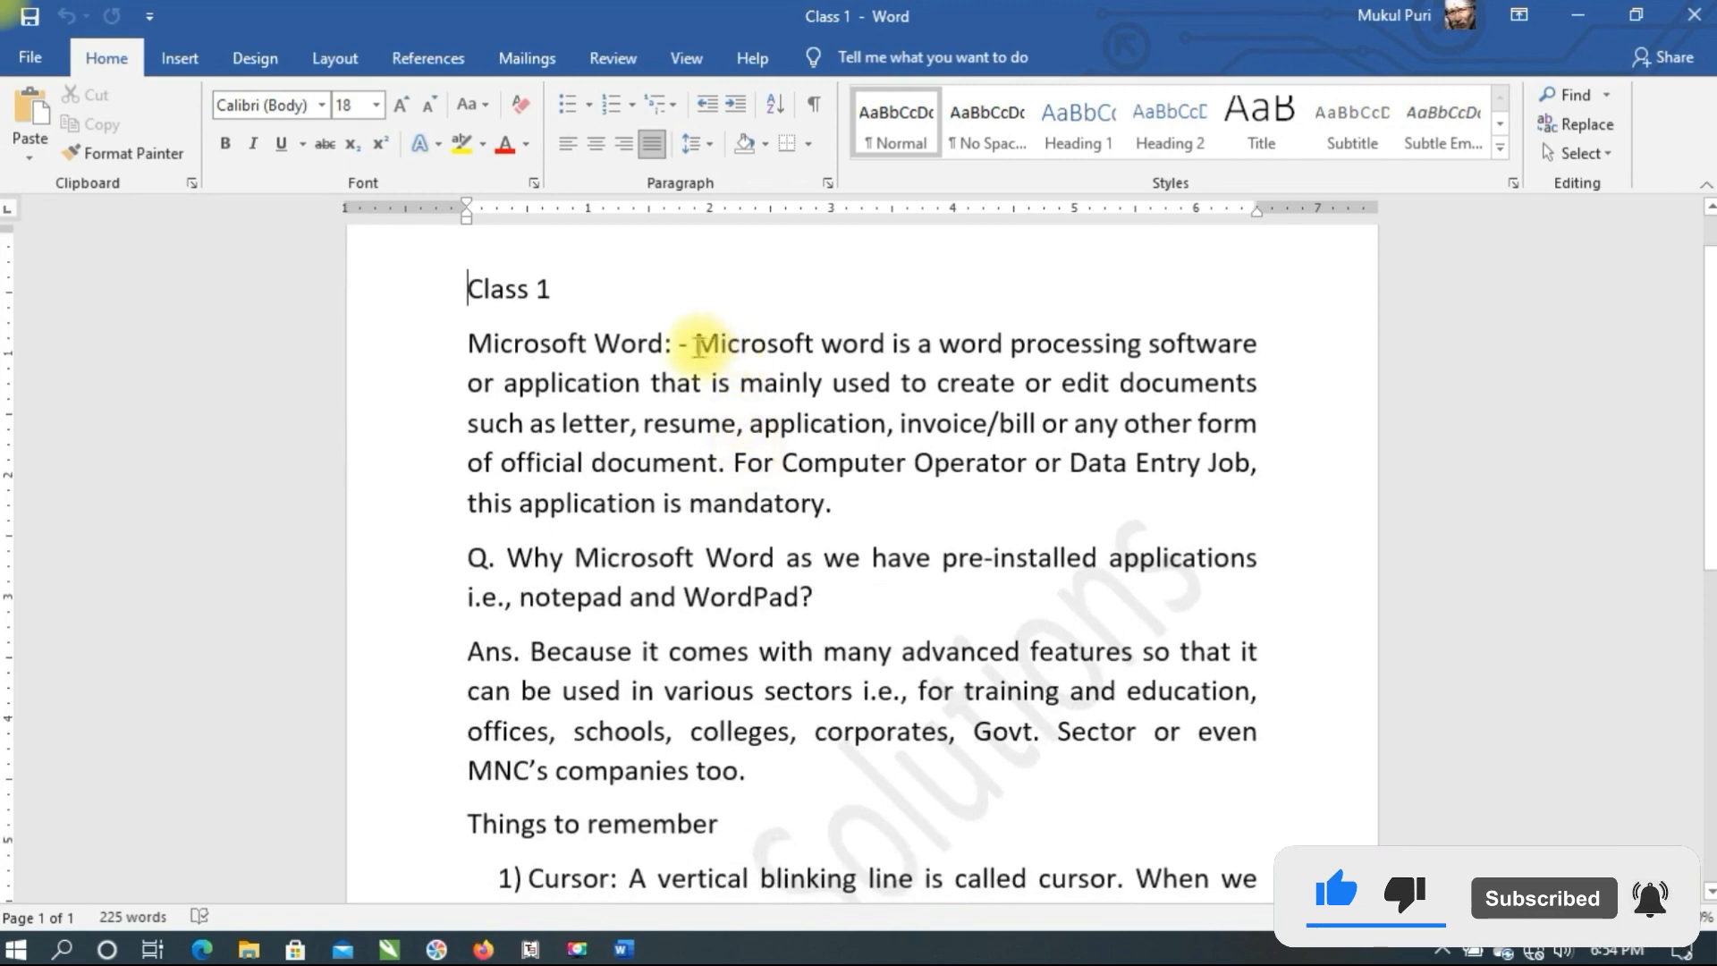
left_click_drag(696, 344, 1163, 385)
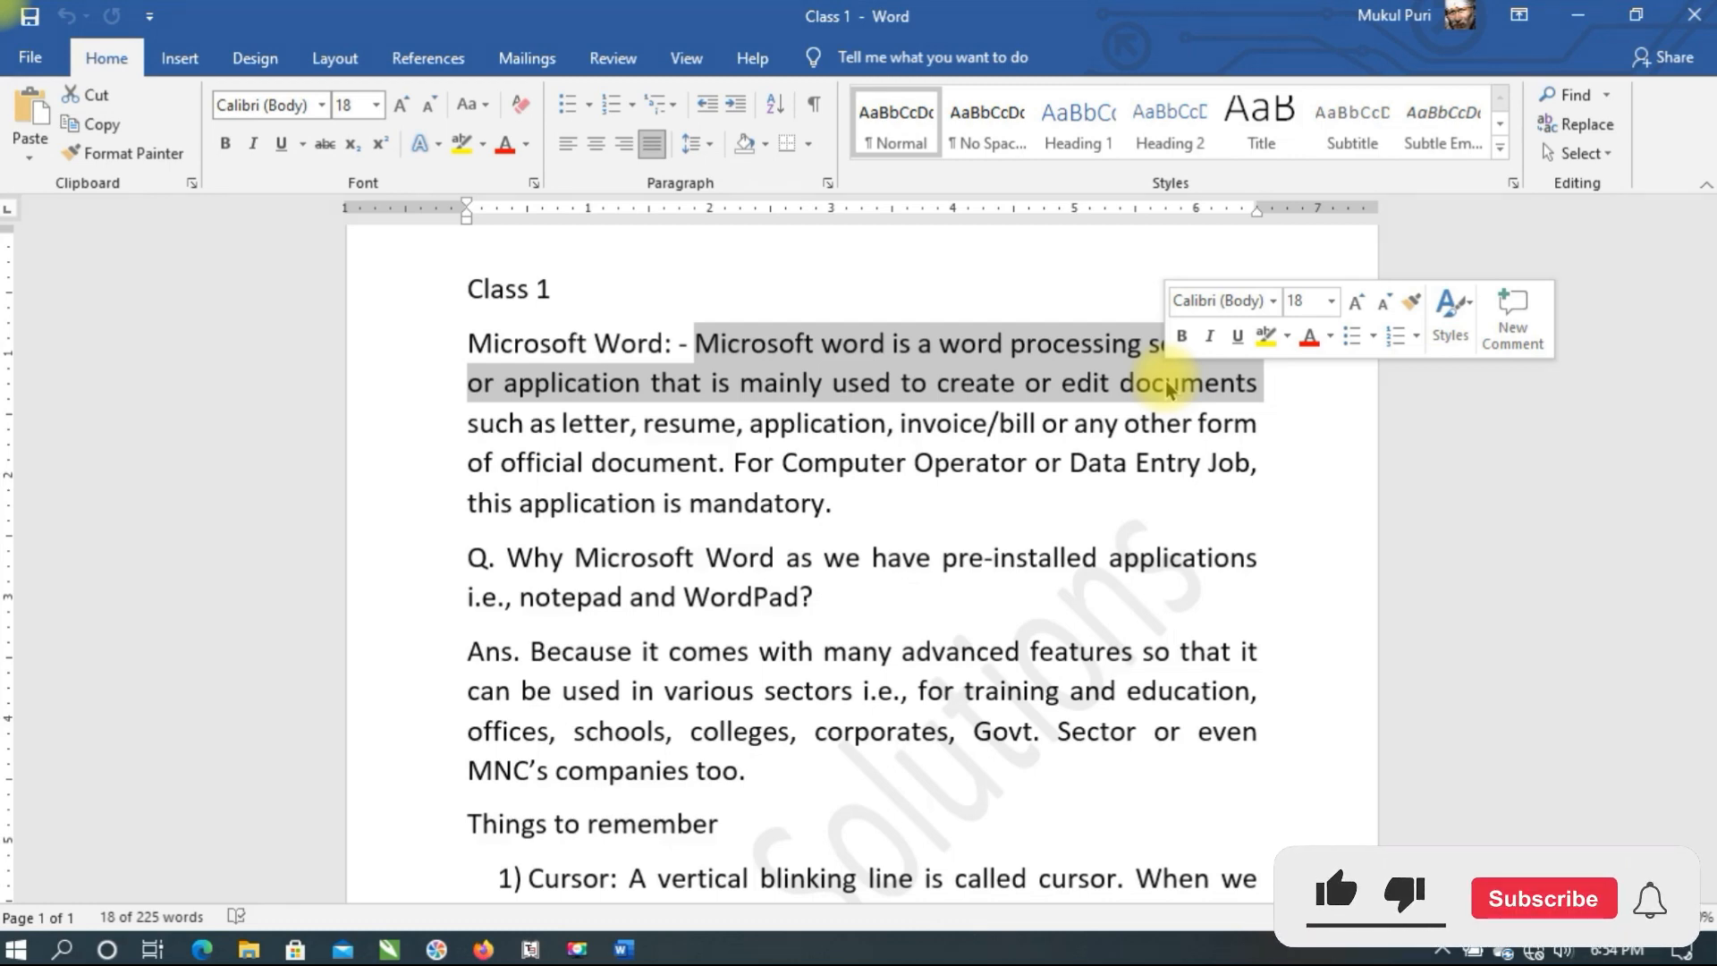
left_click(605, 424)
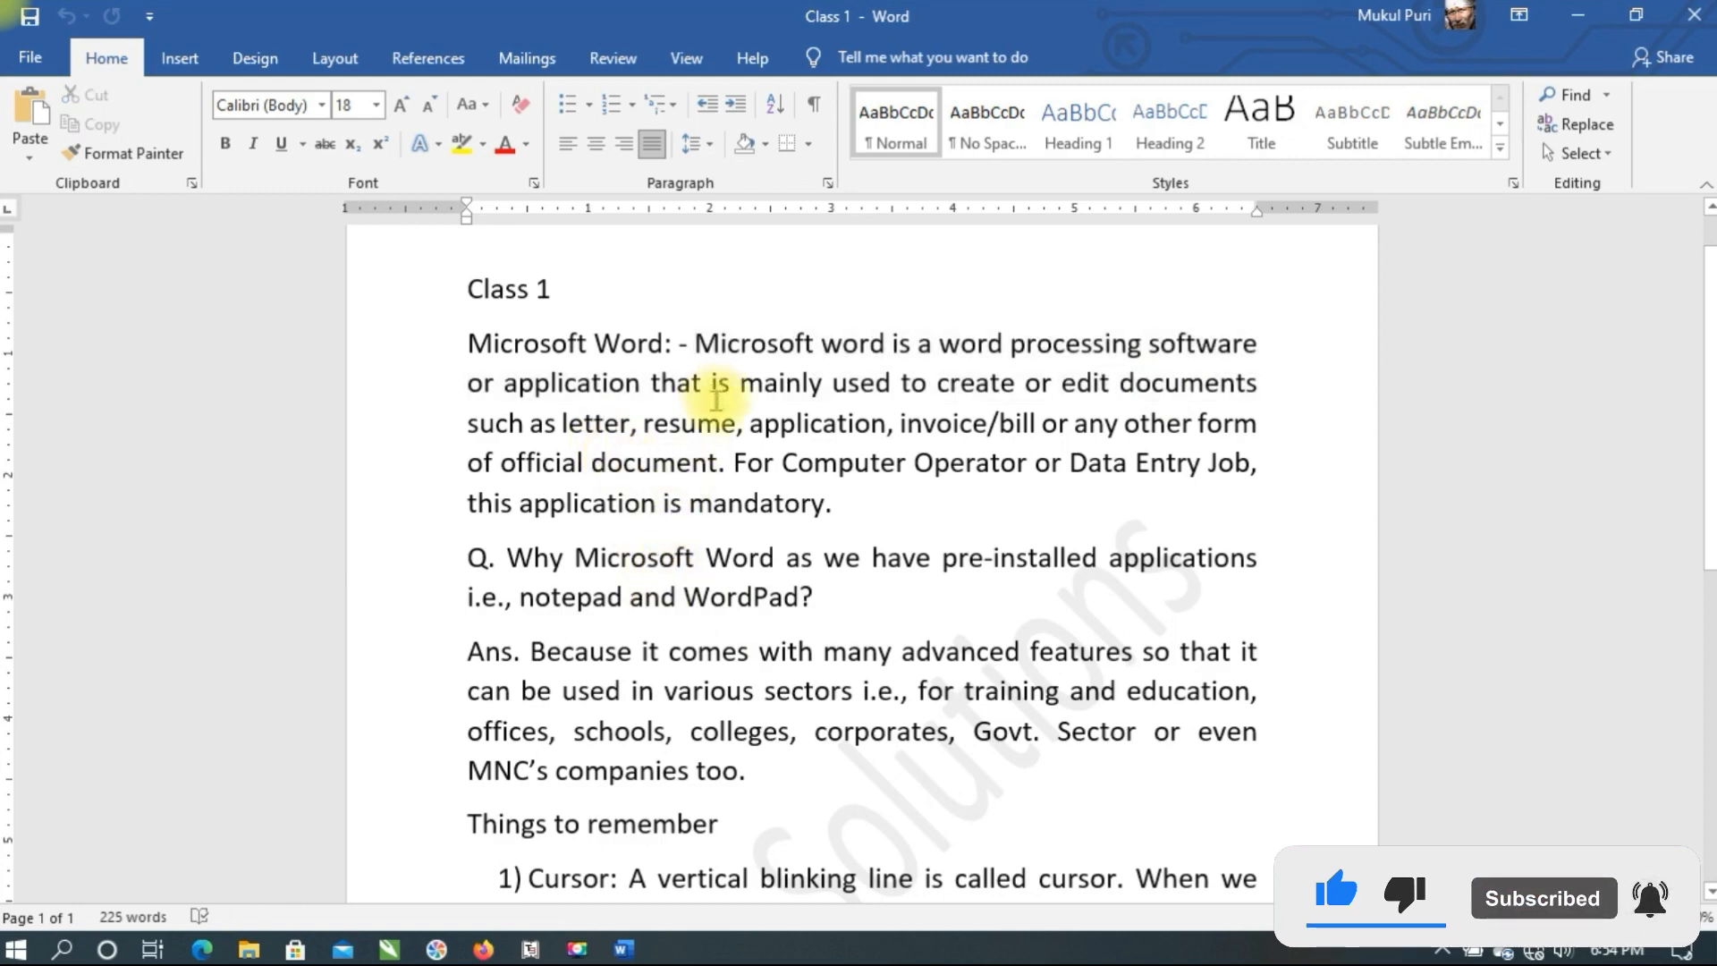
left_click(810, 424)
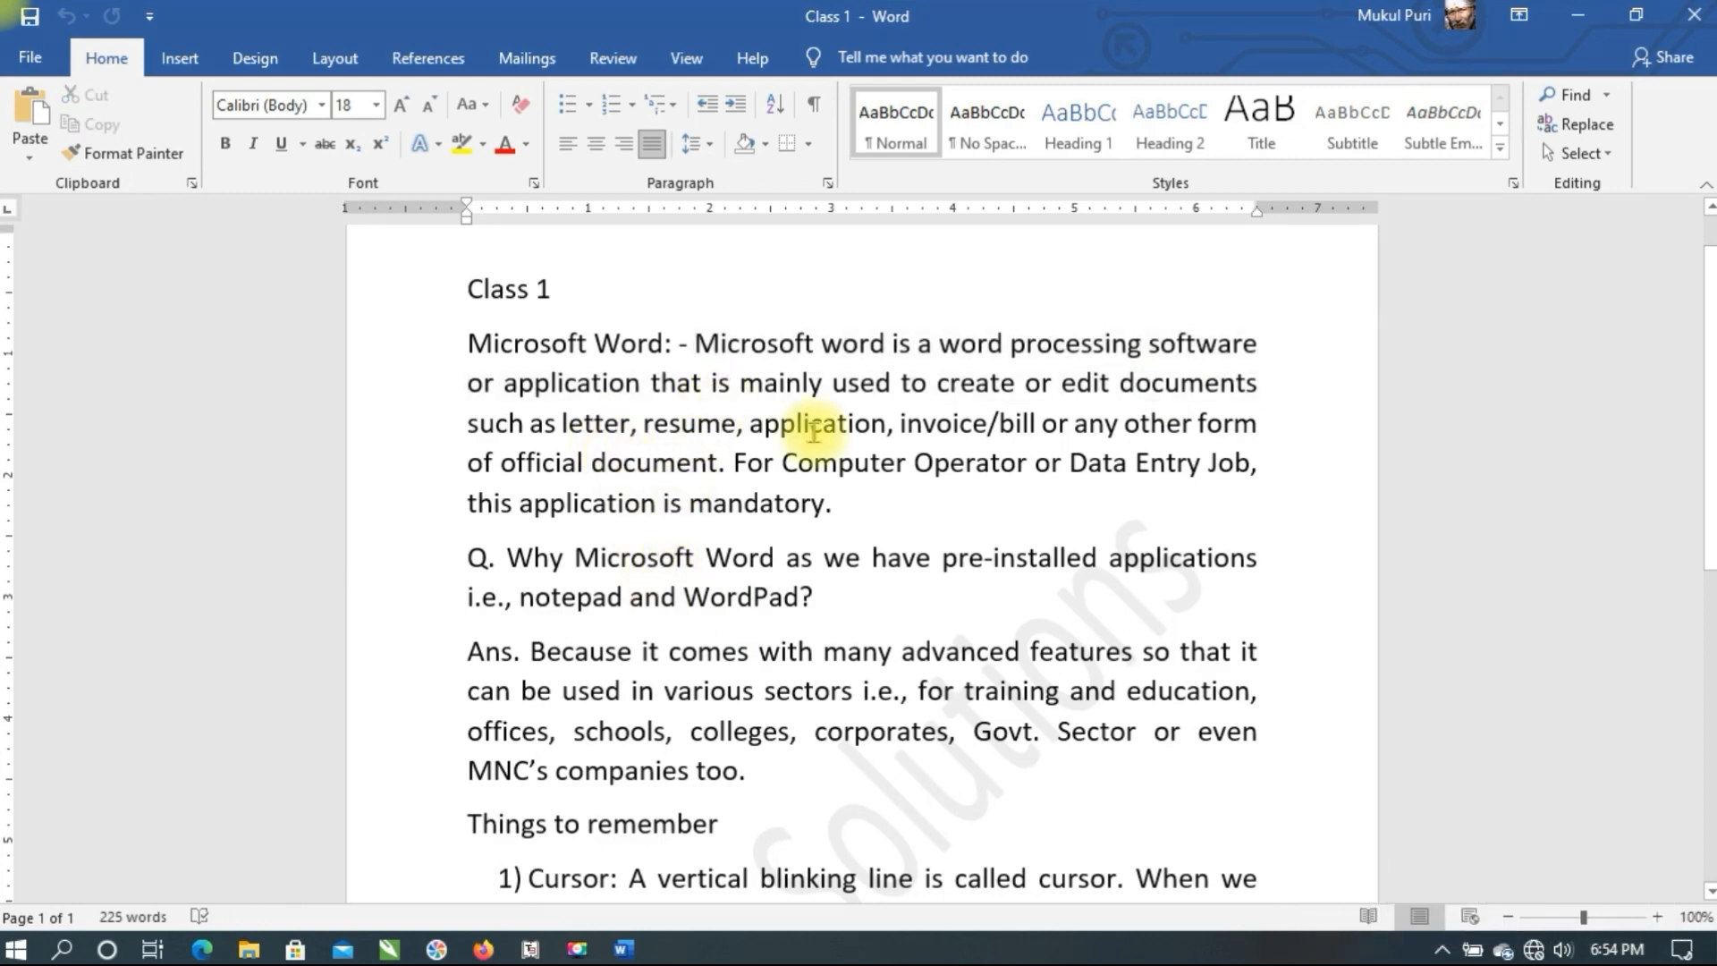
left_click(934, 423)
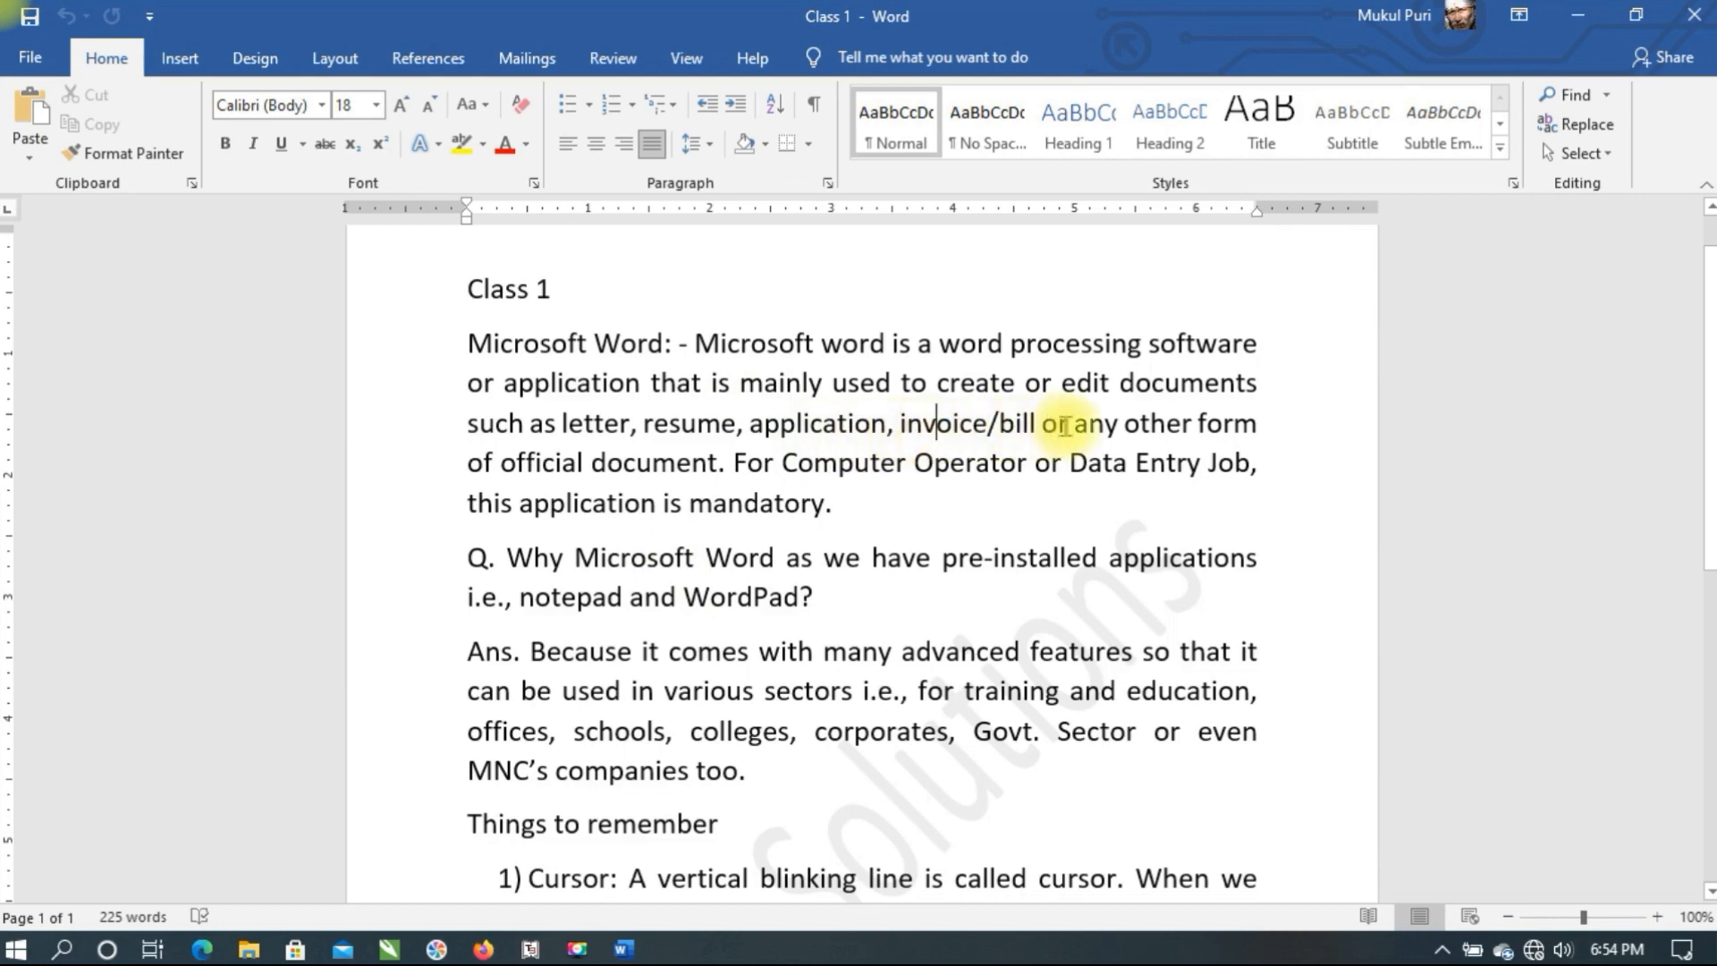
left_click_drag(1069, 425, 718, 469)
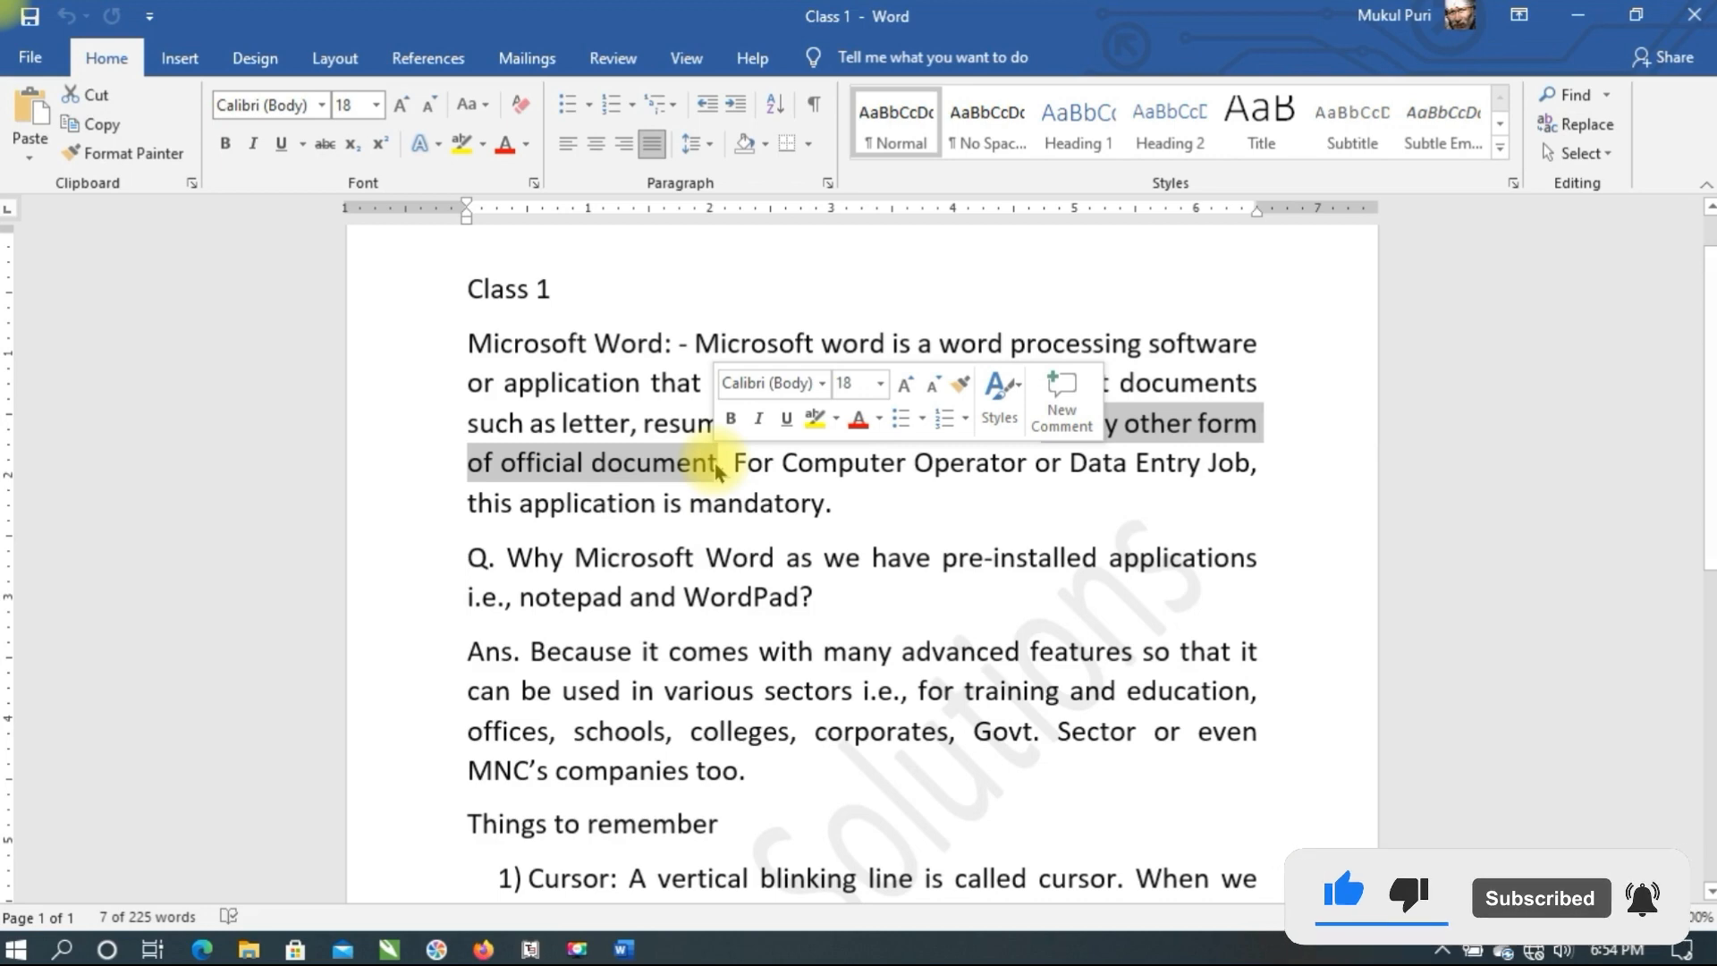
left_click_drag(758, 462, 1254, 480)
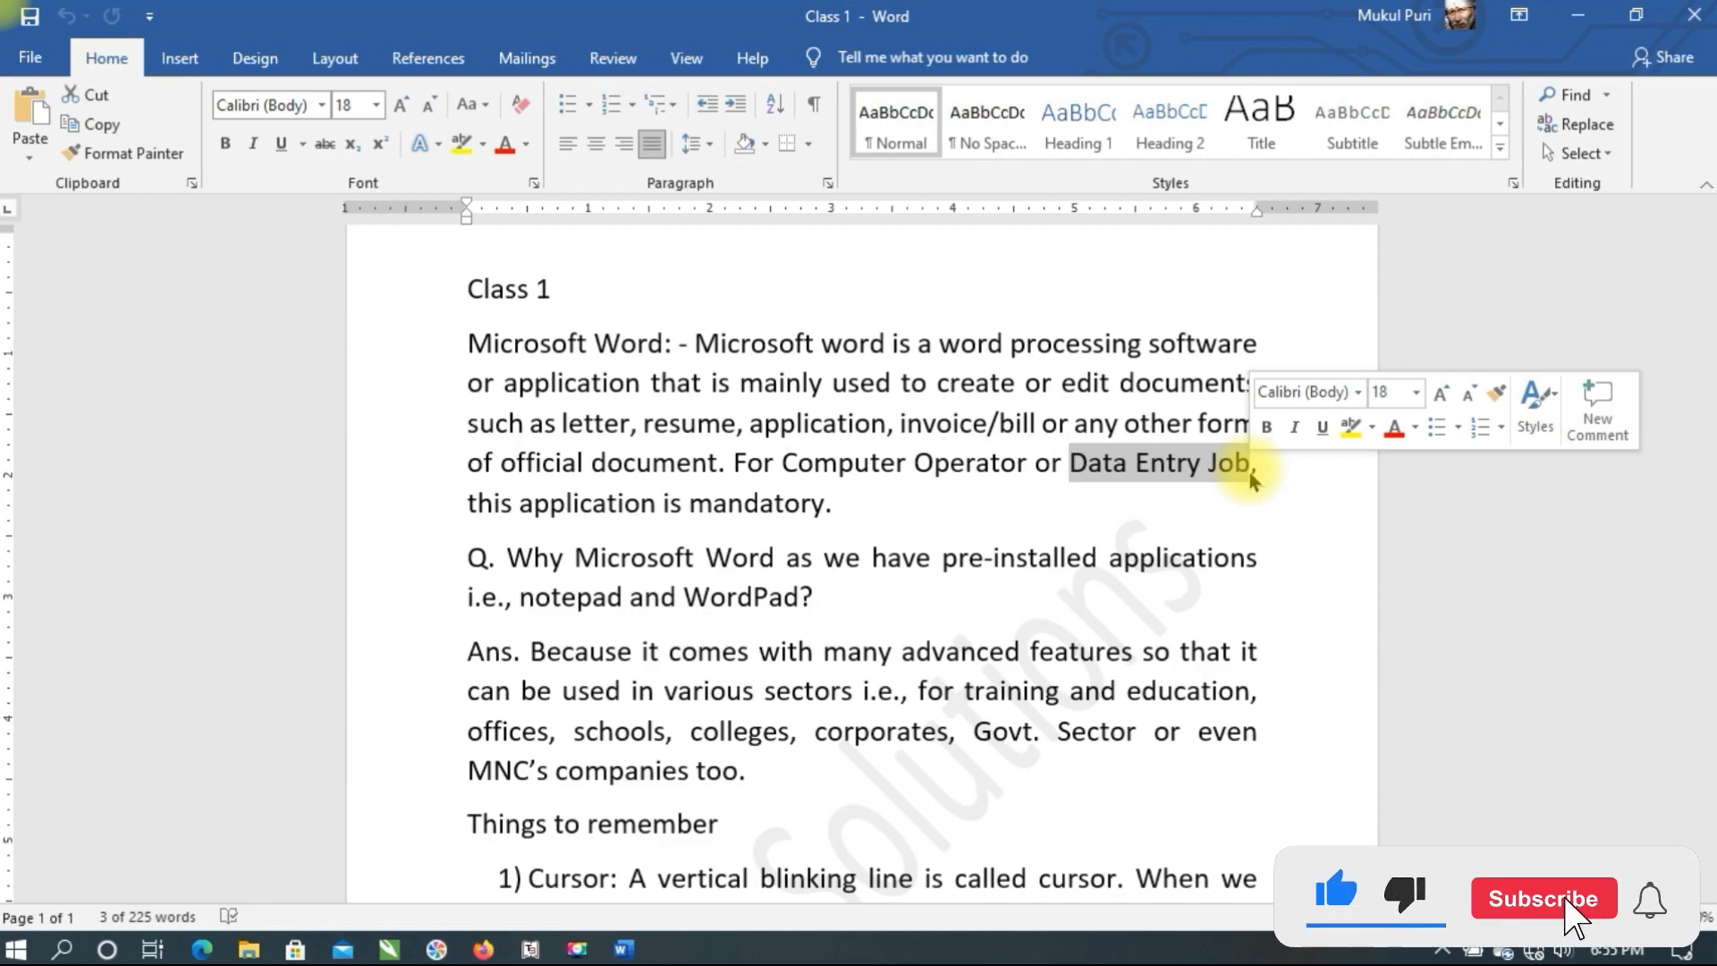
left_click(681, 596)
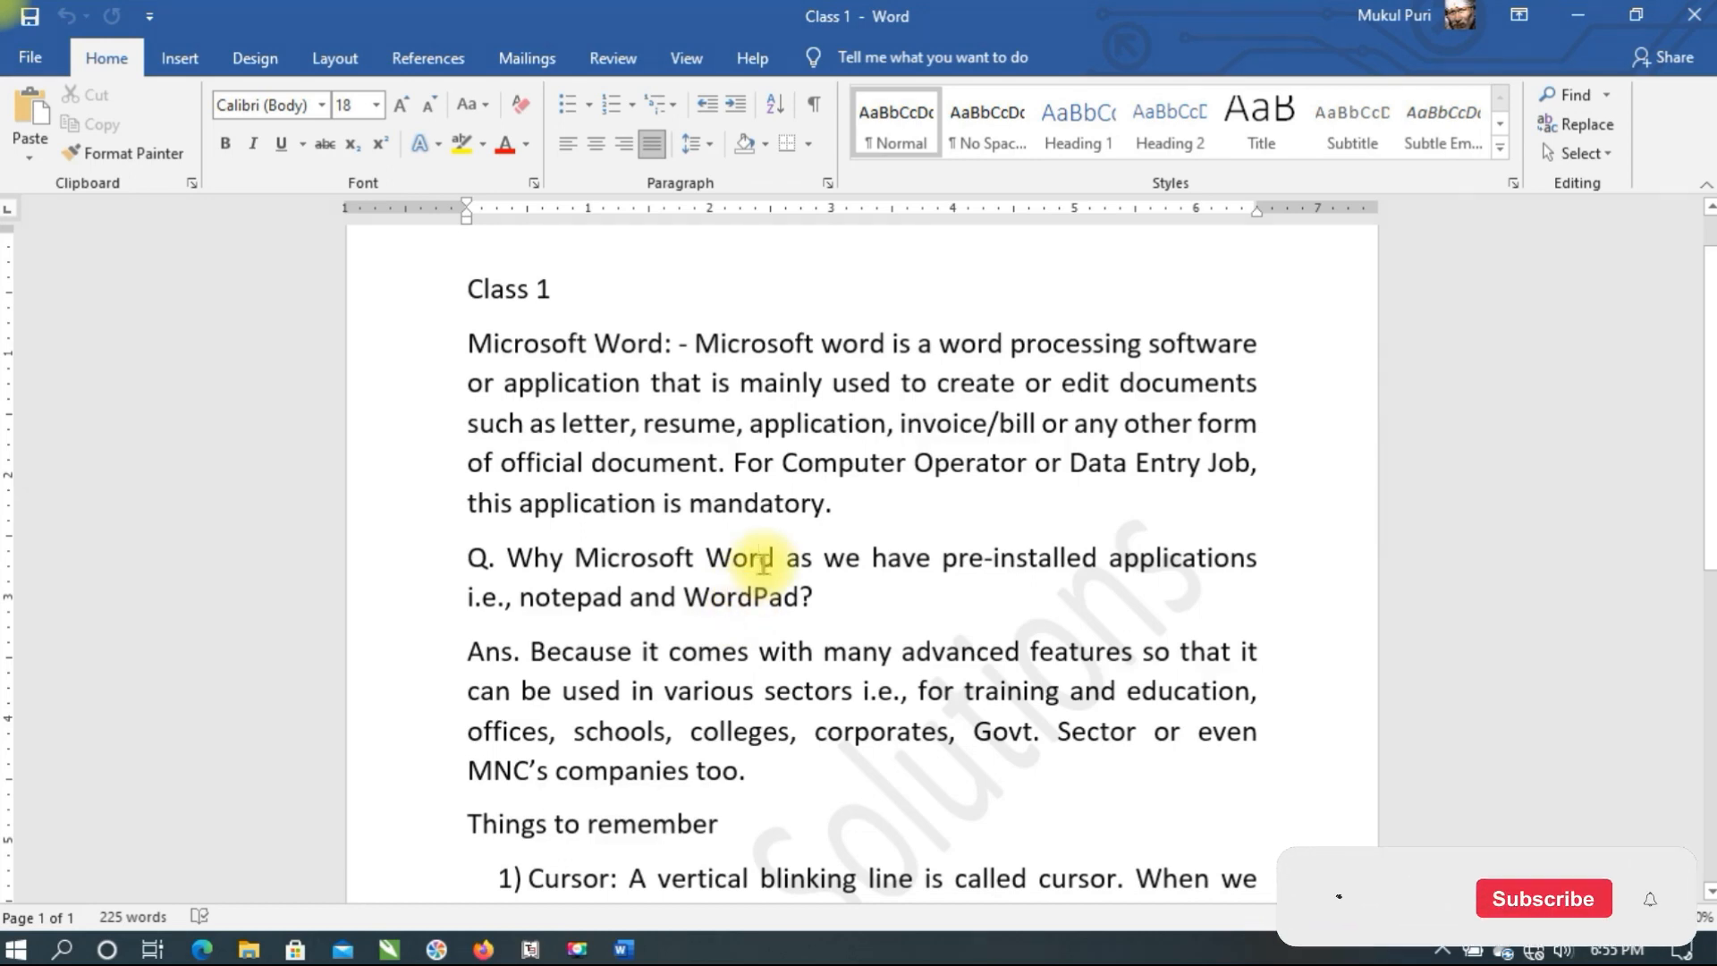
left_click_drag(530, 652, 1102, 669)
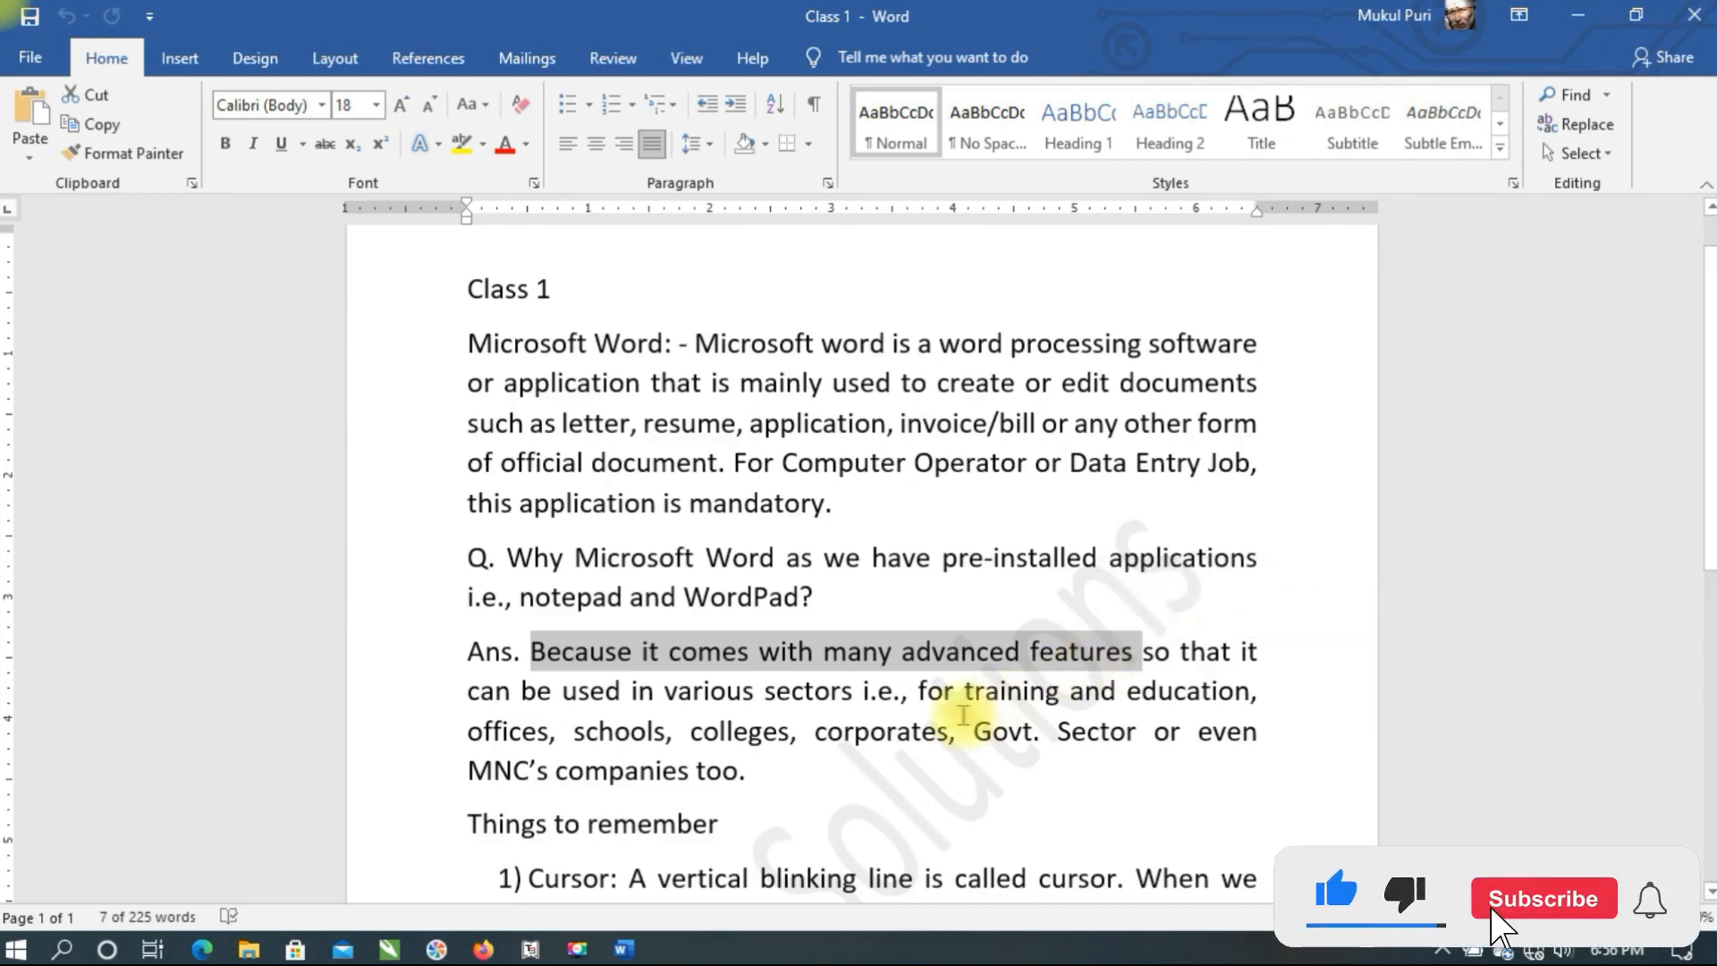
left_click_drag(969, 711, 1252, 690)
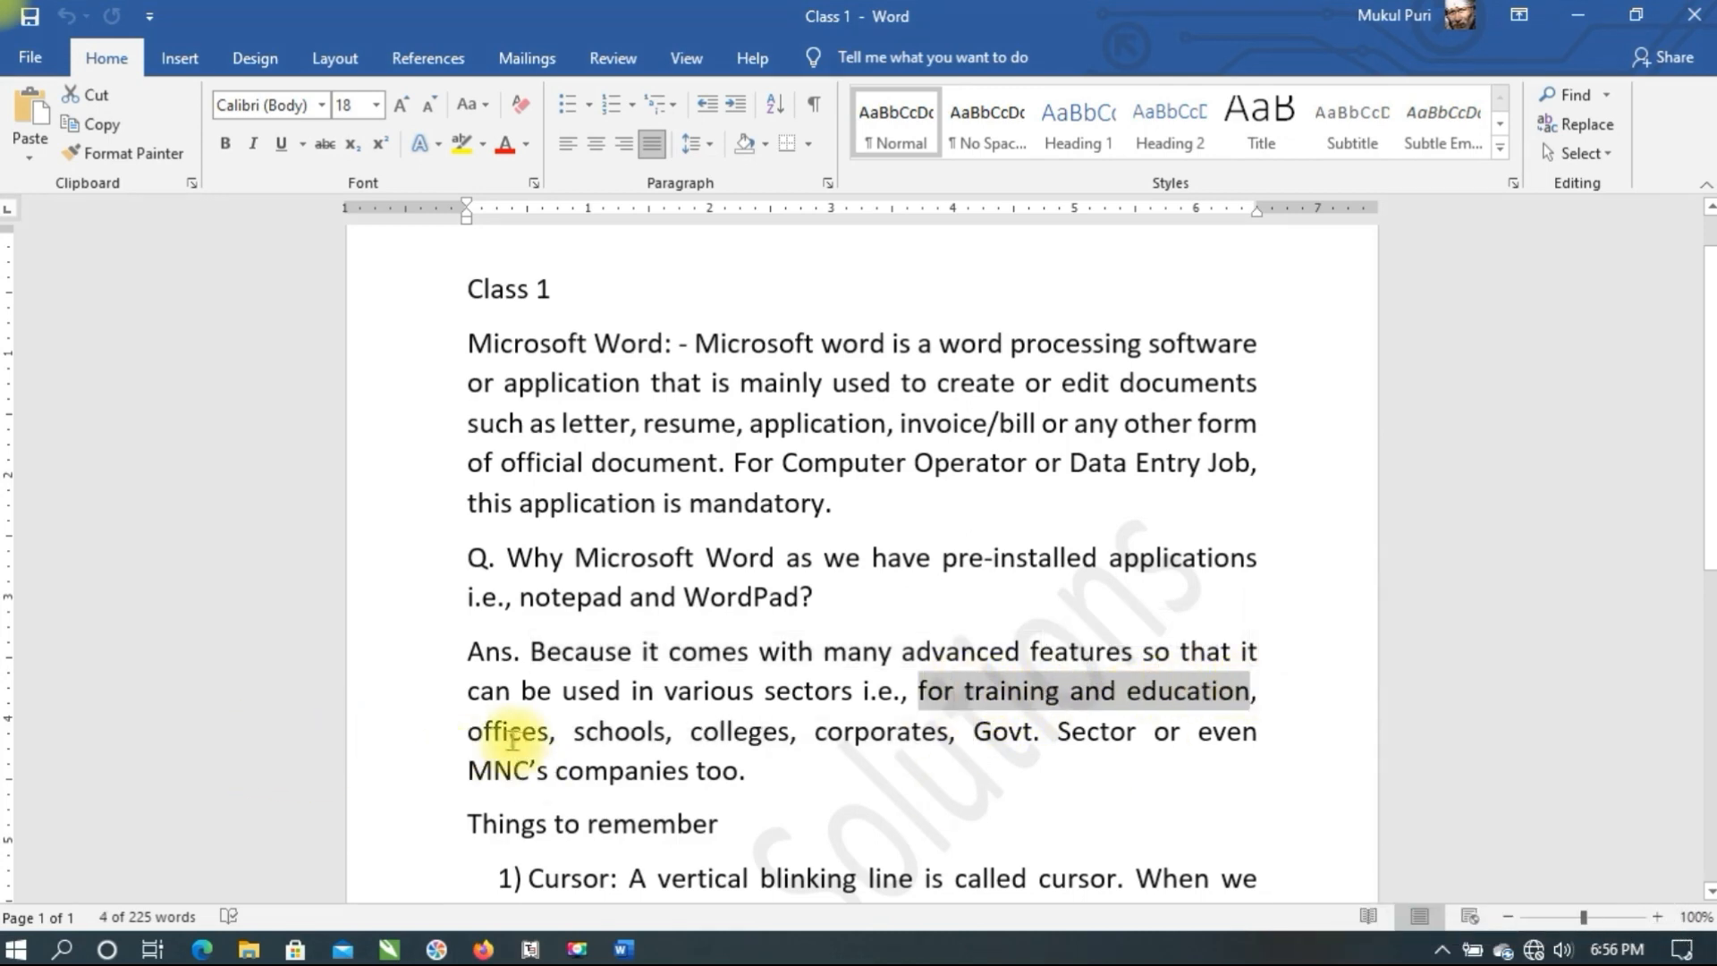
left_click_drag(456, 730, 553, 731)
left_click(568, 730)
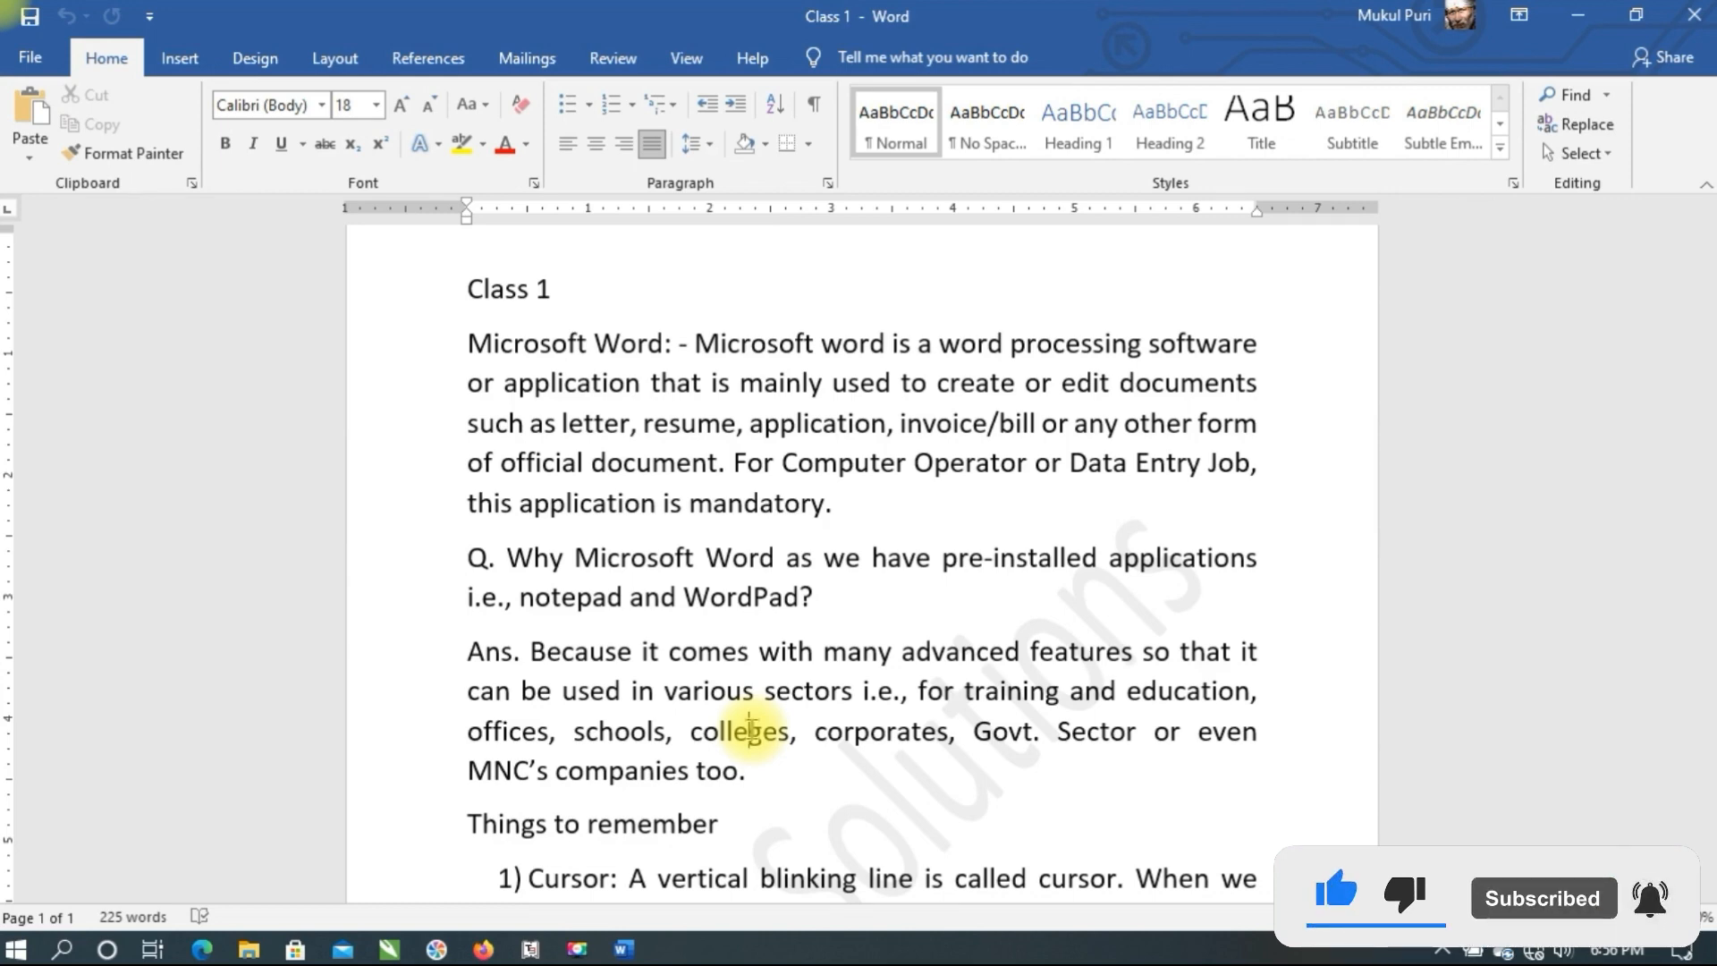
Scroll the Class 1 notes and select the 'Things to remember' heading
scroll(750, 729, "down", 1)
scroll(749, 728, "down", 5)
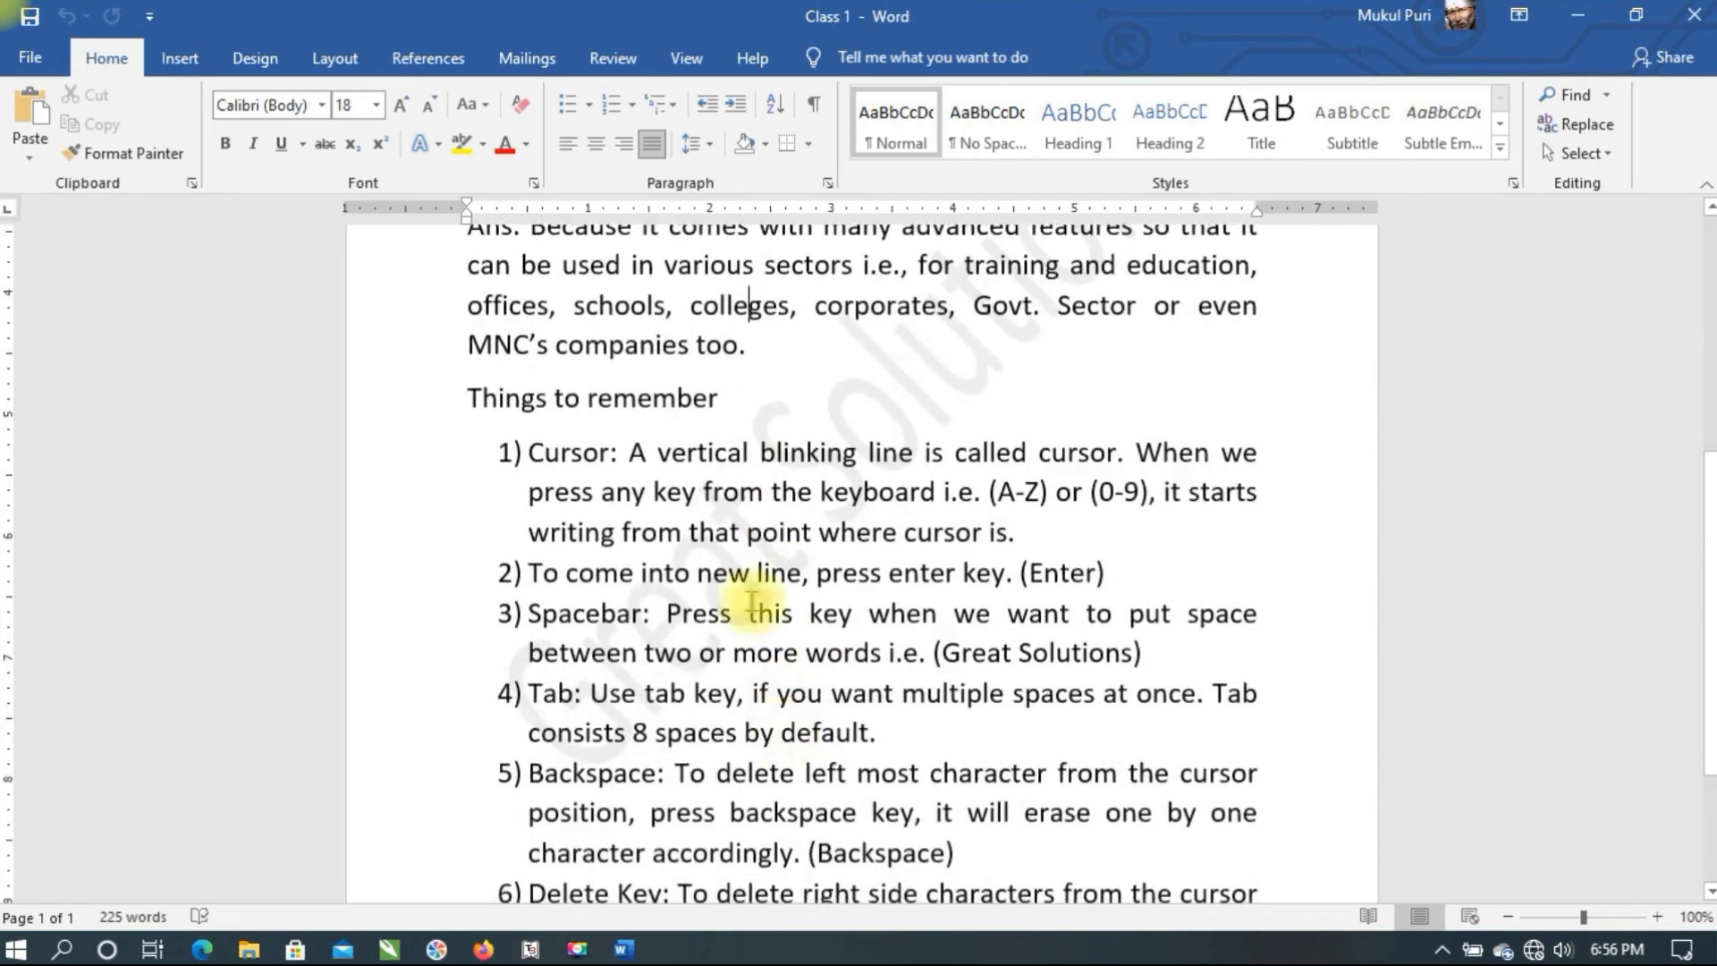
left_click_drag(747, 399, 480, 427)
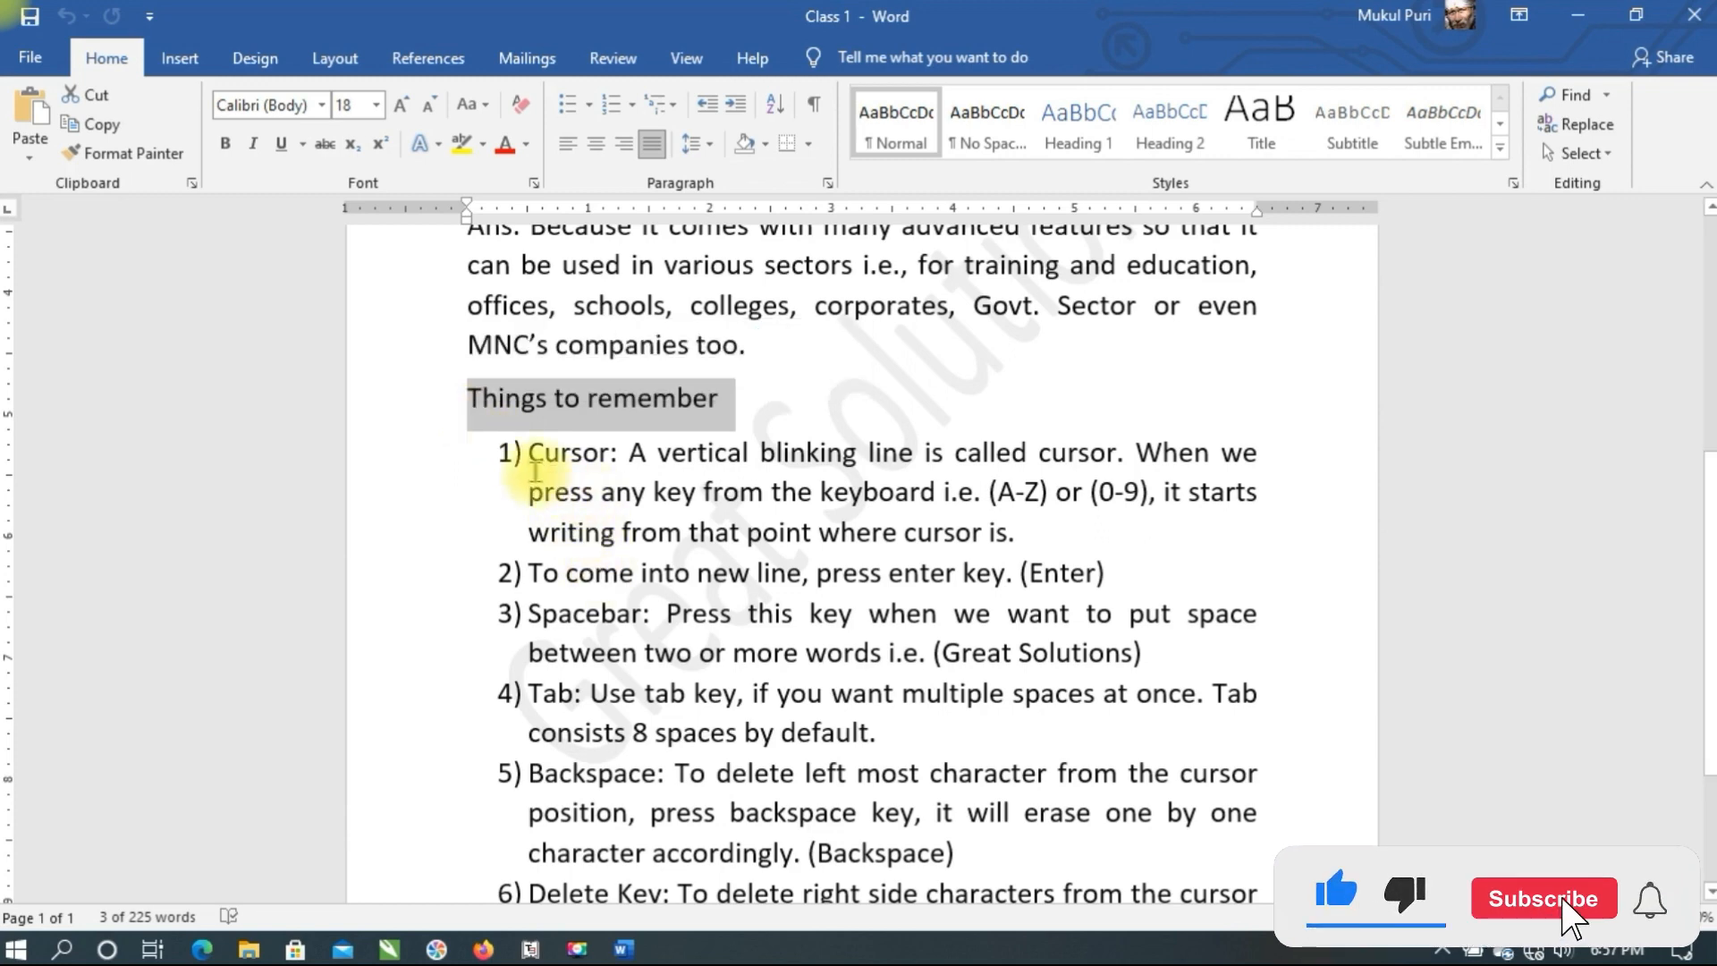
left_click(499, 772)
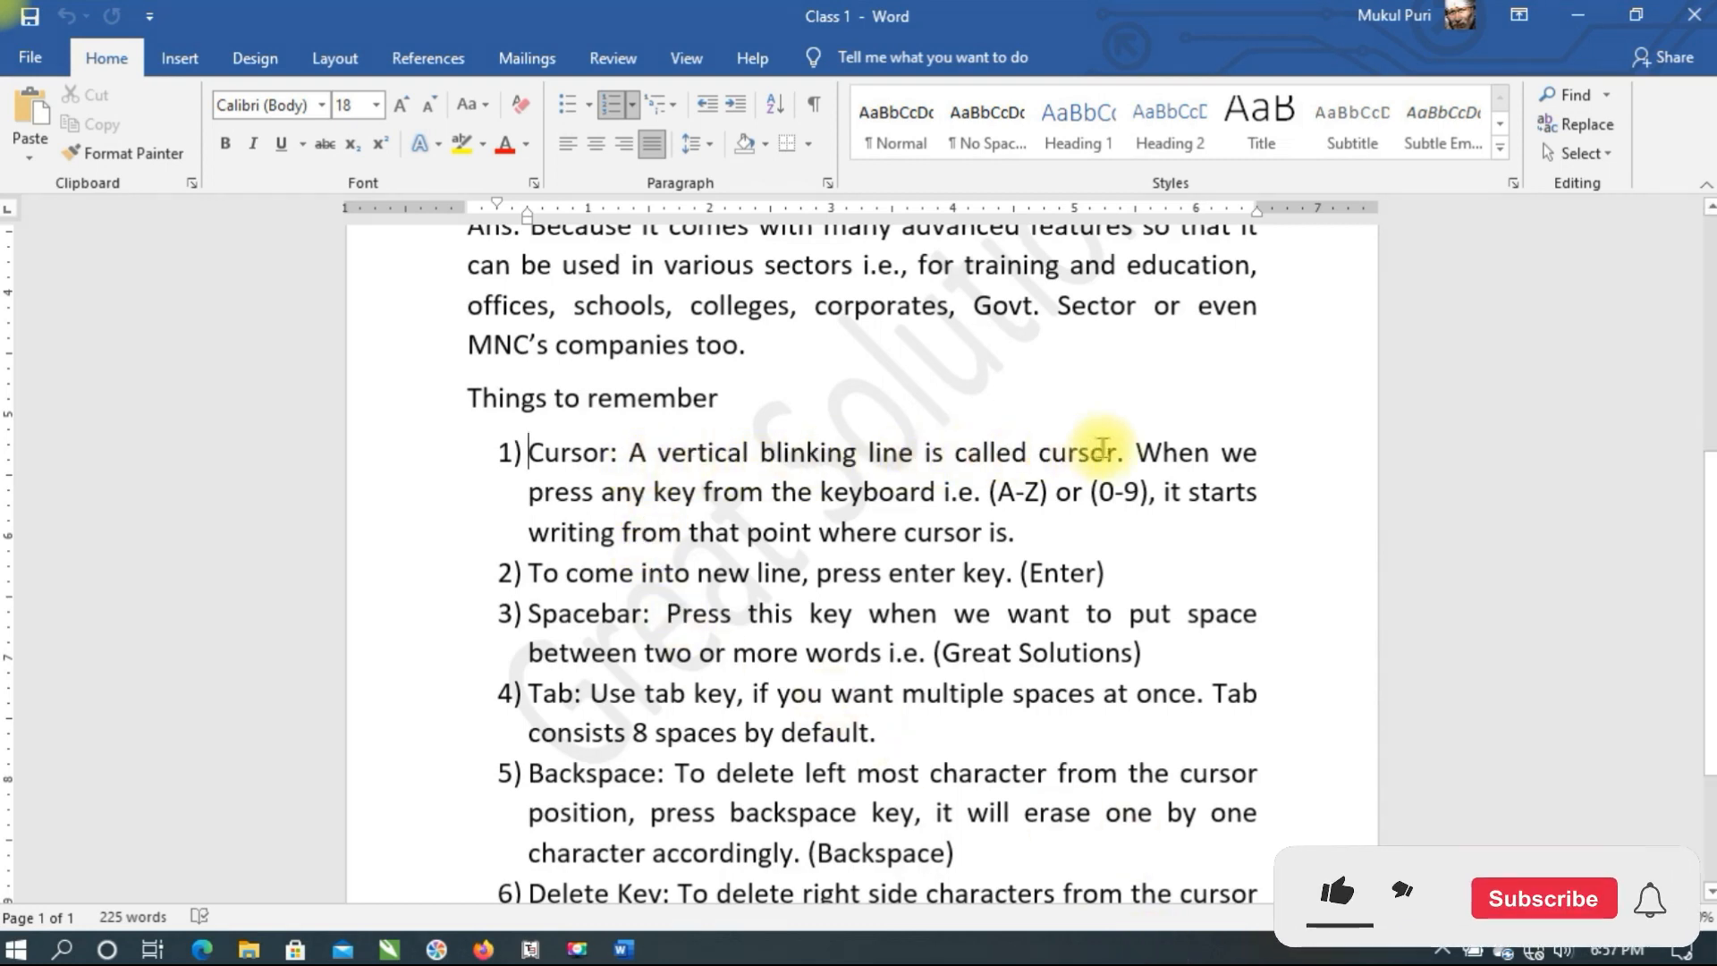
Place the caret in list items 1 and 7, then create blank Document2 with Ctrl+N
left_click(527, 452)
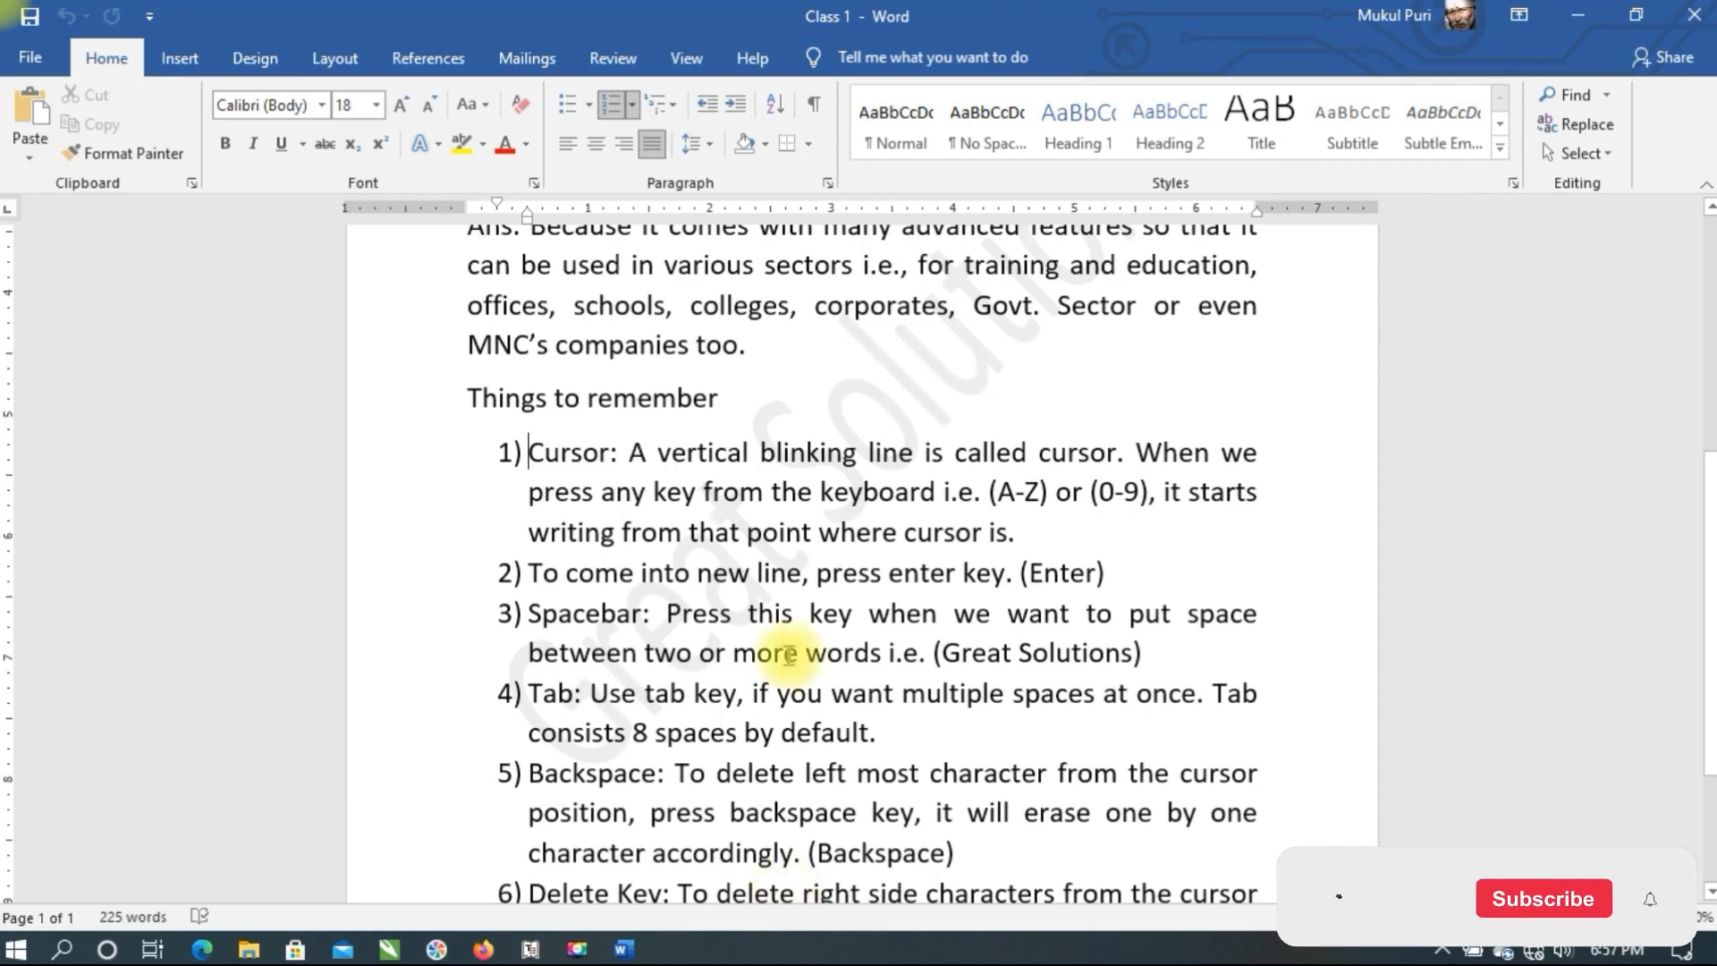
scroll(769, 652, "down", 5)
left_click(1238, 760)
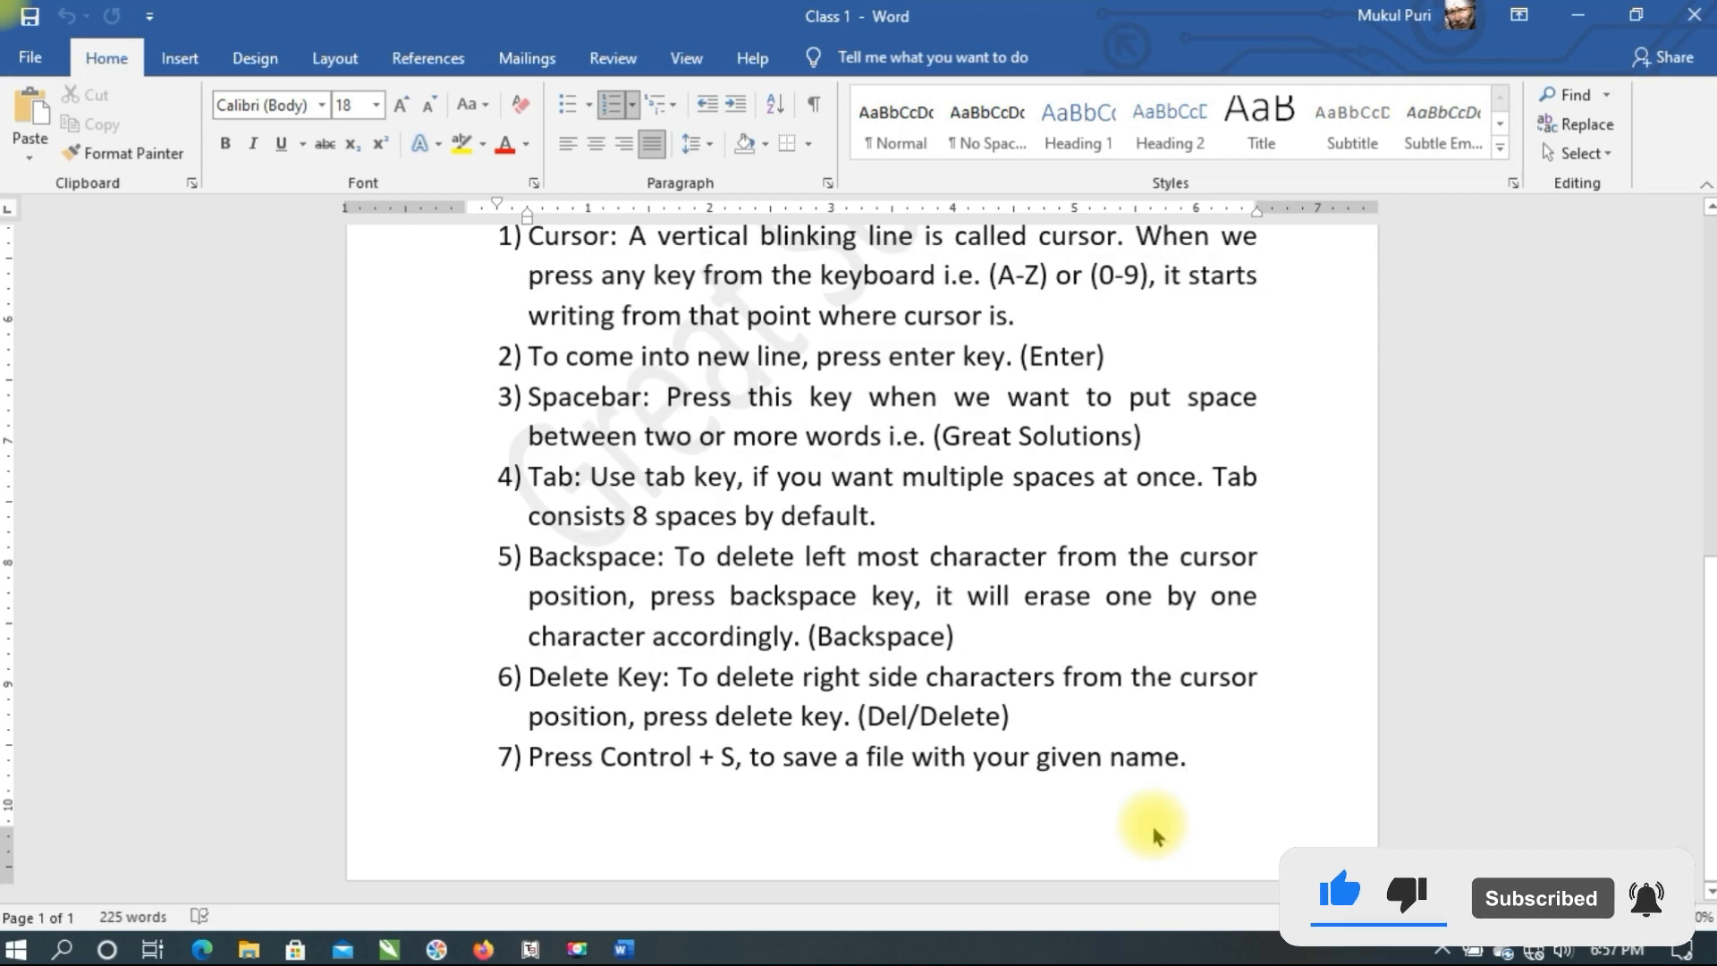
key("ctrl+n")
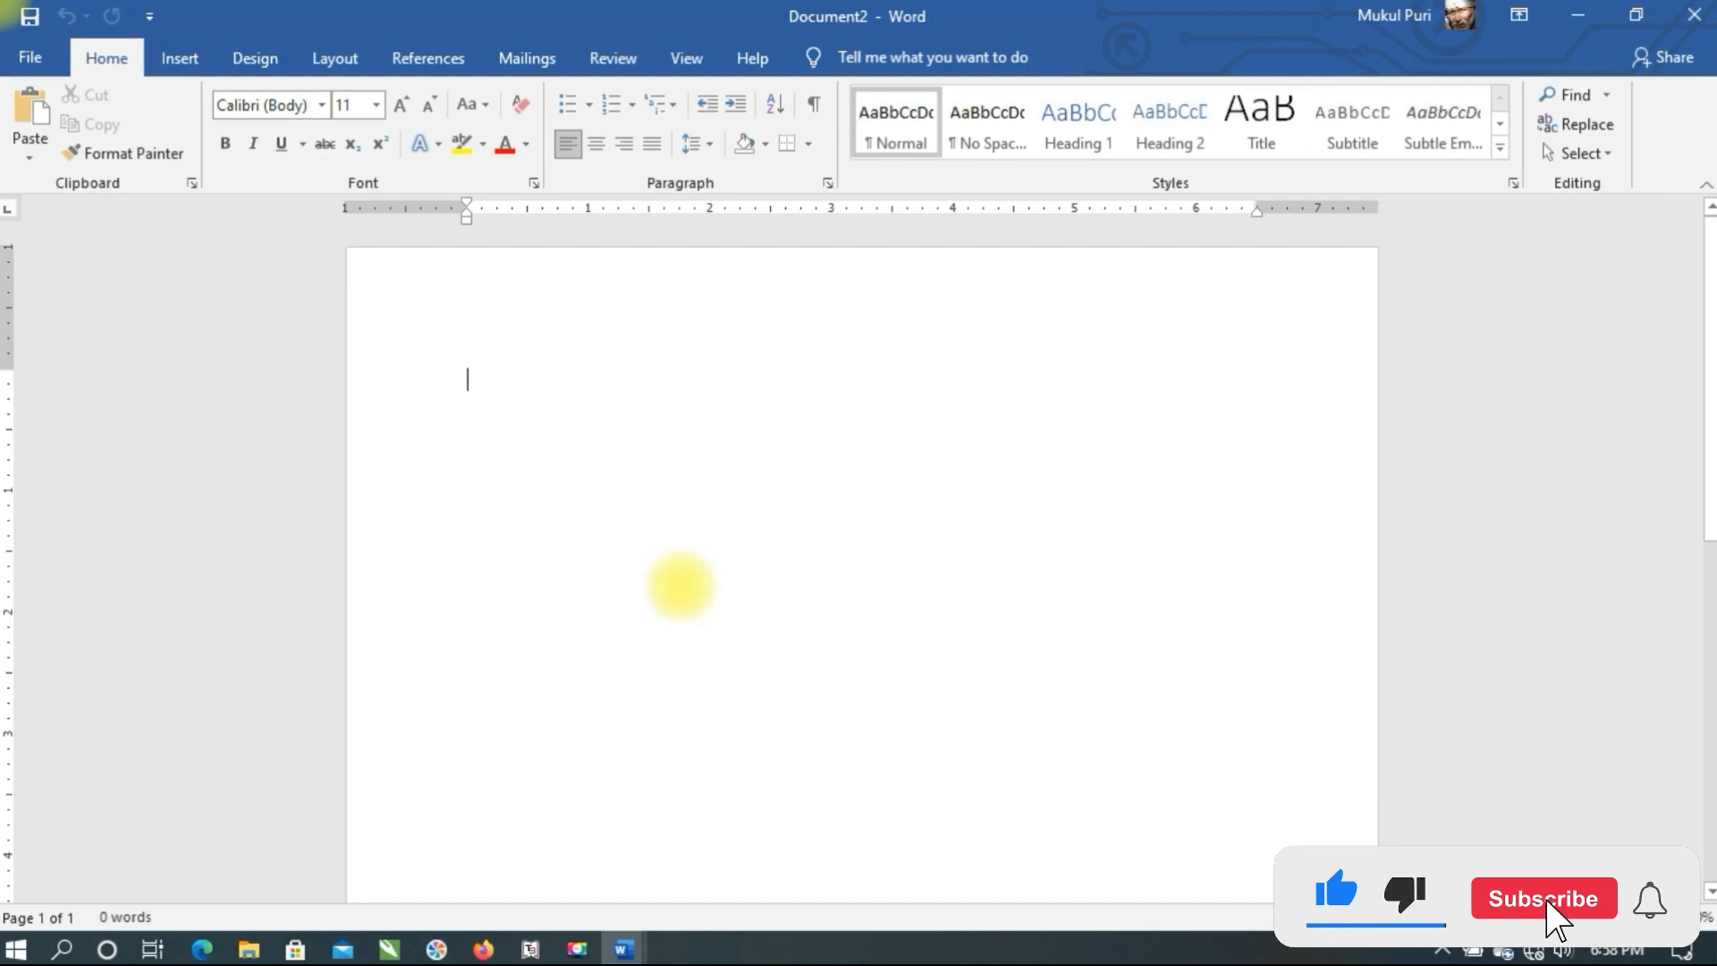
Type 'Welcome to India' as the first line of Document2
key("shift+w")
type("e")
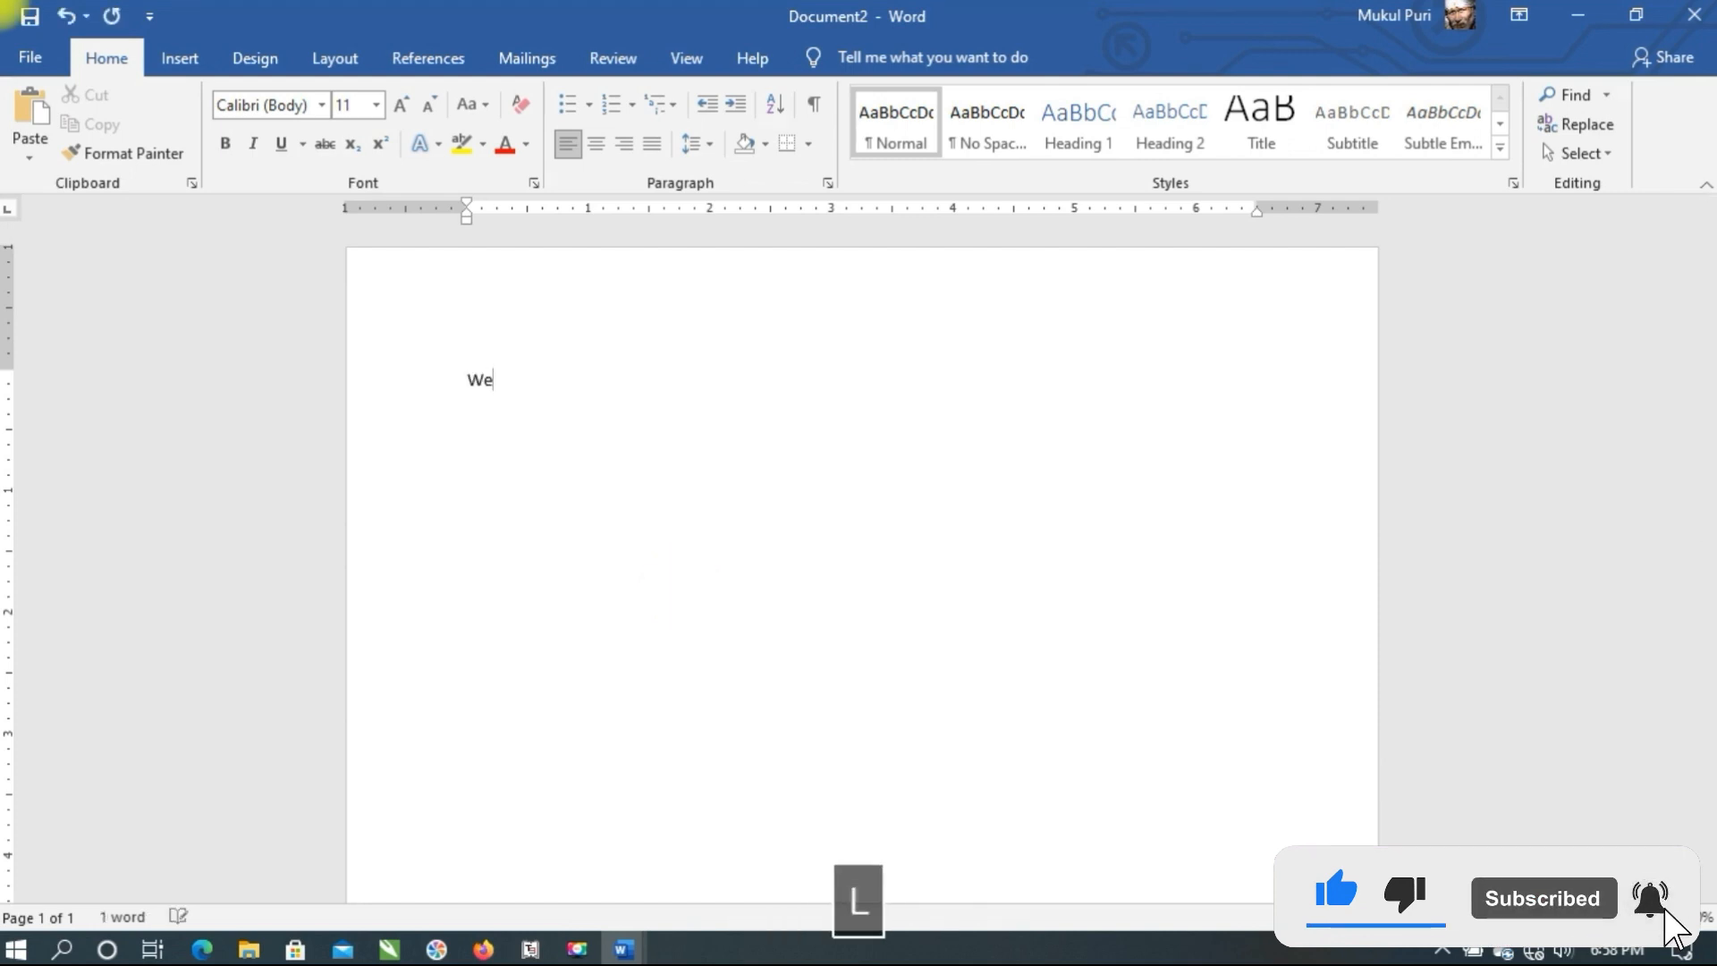
type("lcome ")
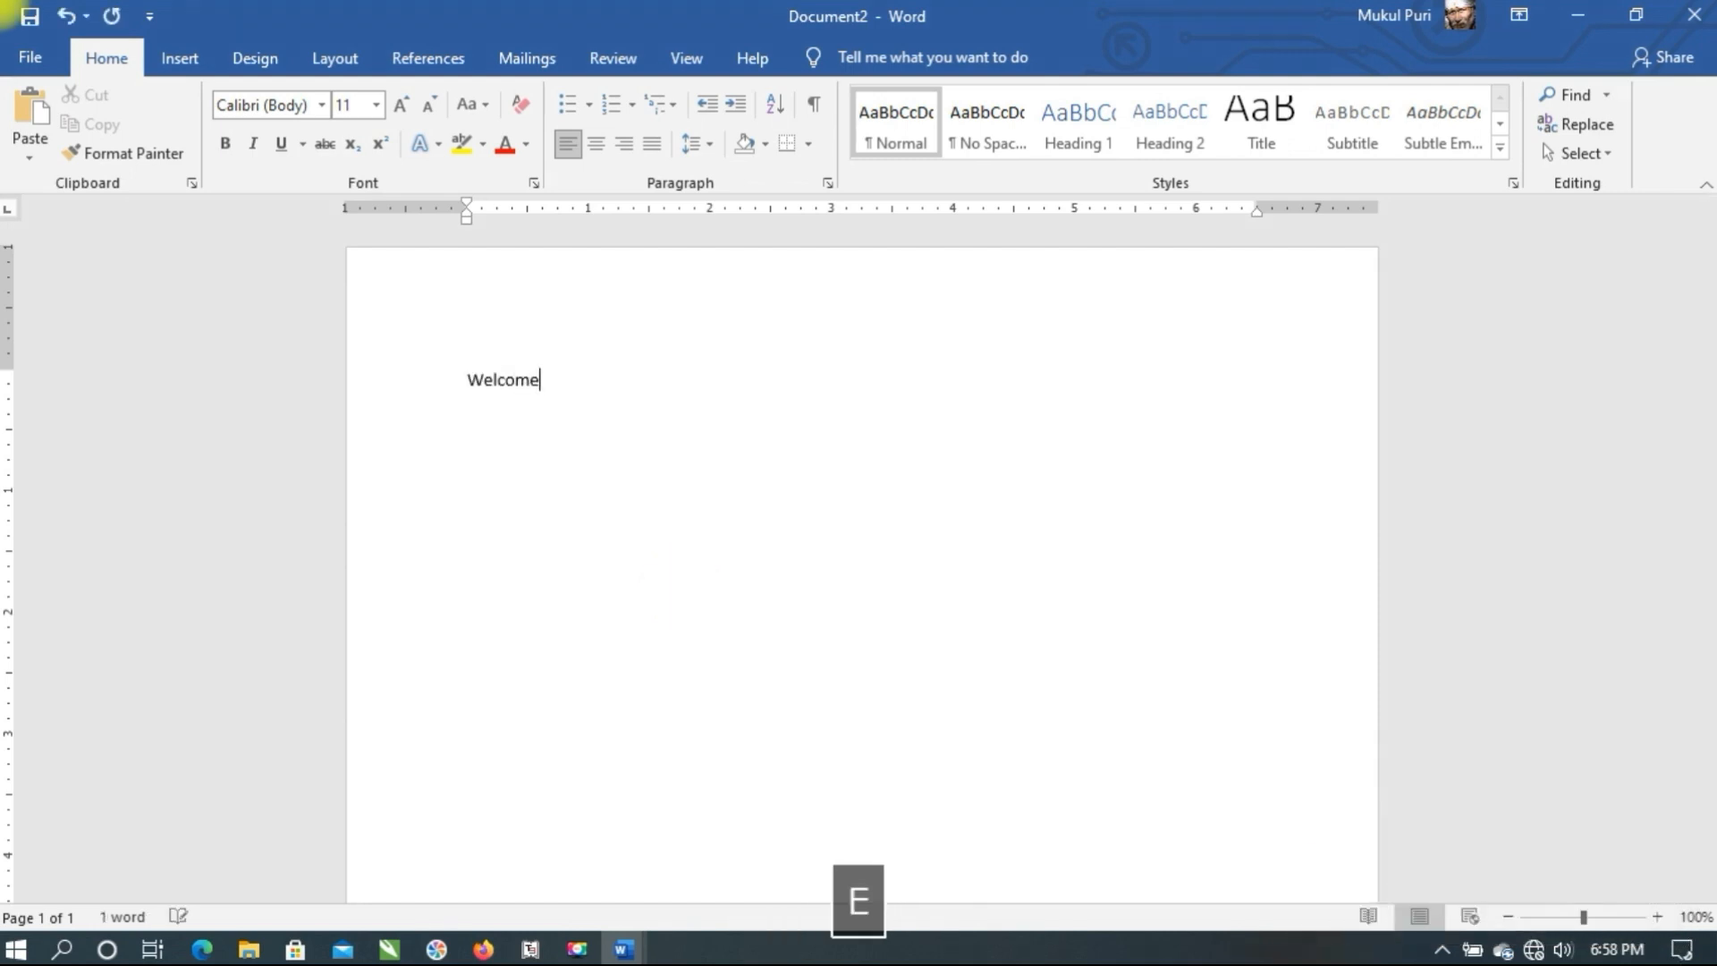
type("to ")
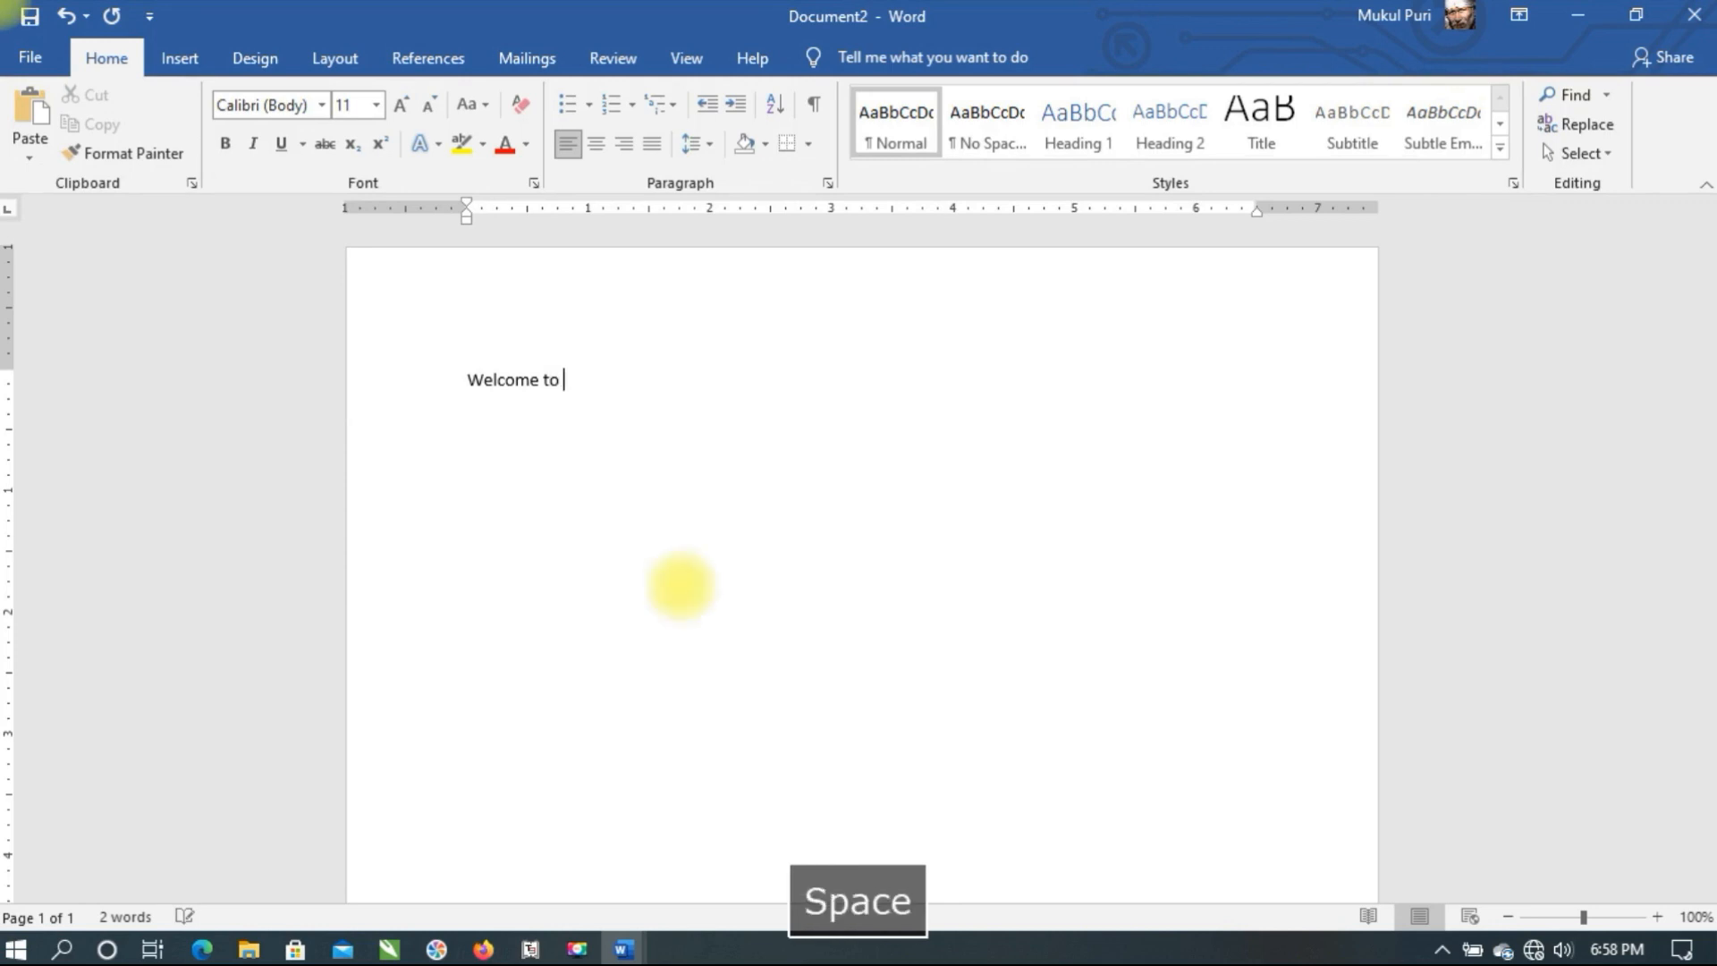
type("India")
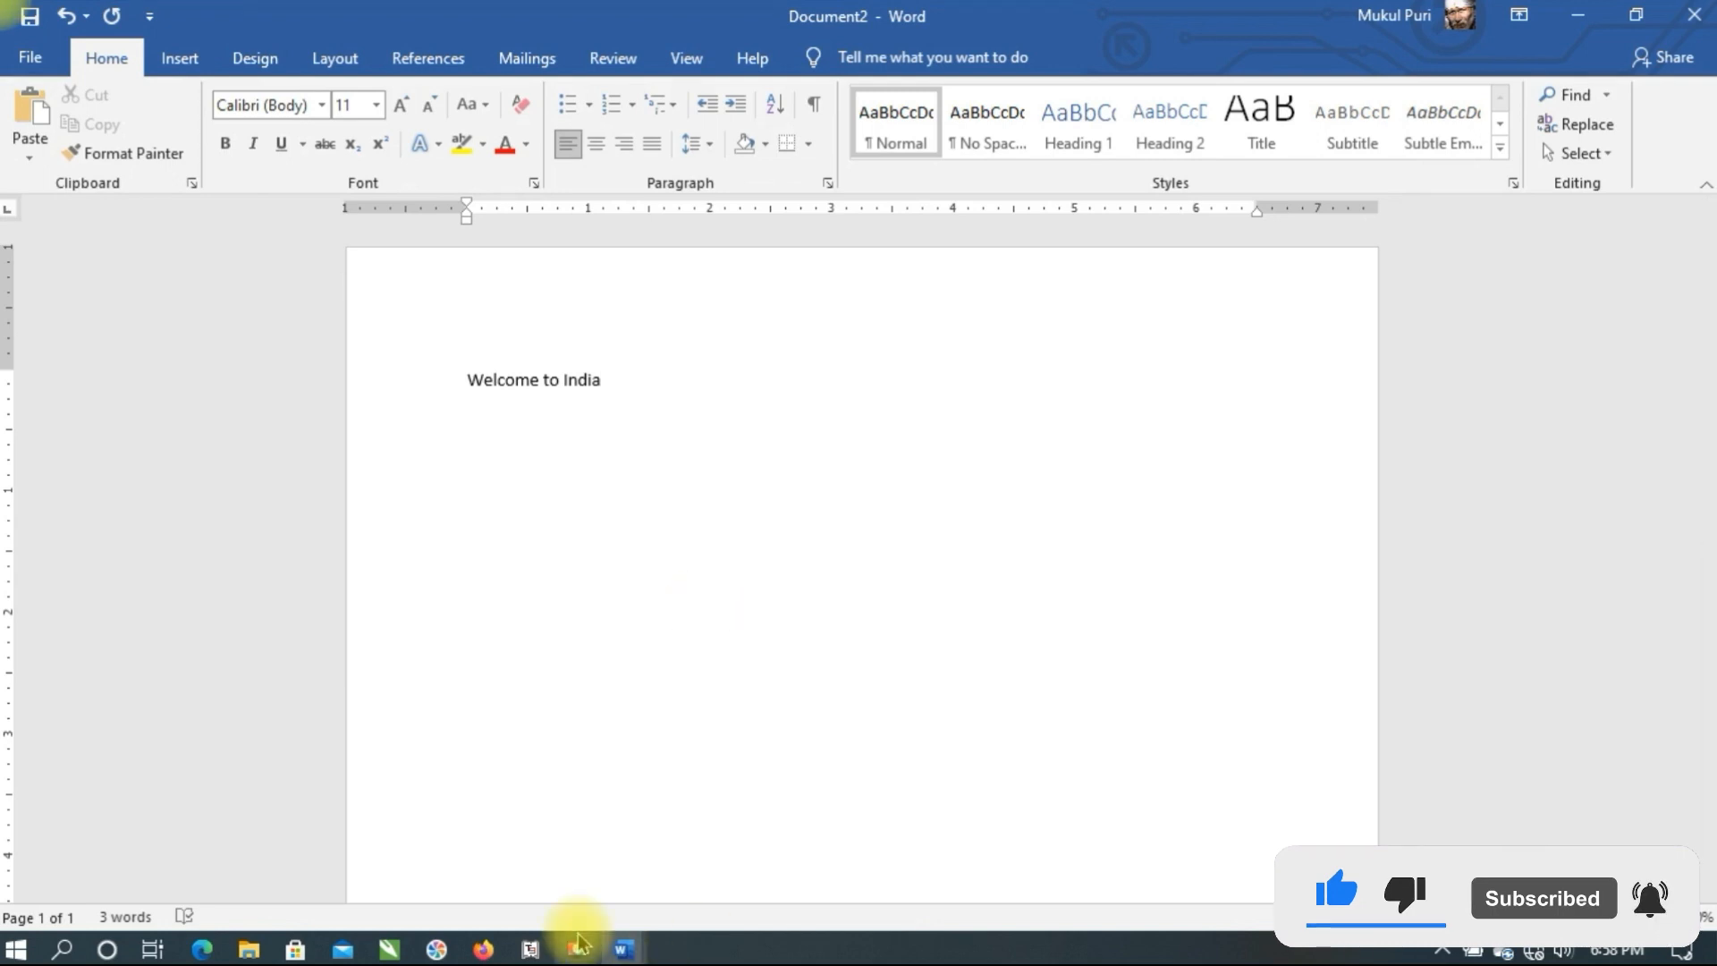
mouse_move(622, 939)
left_click(578, 894)
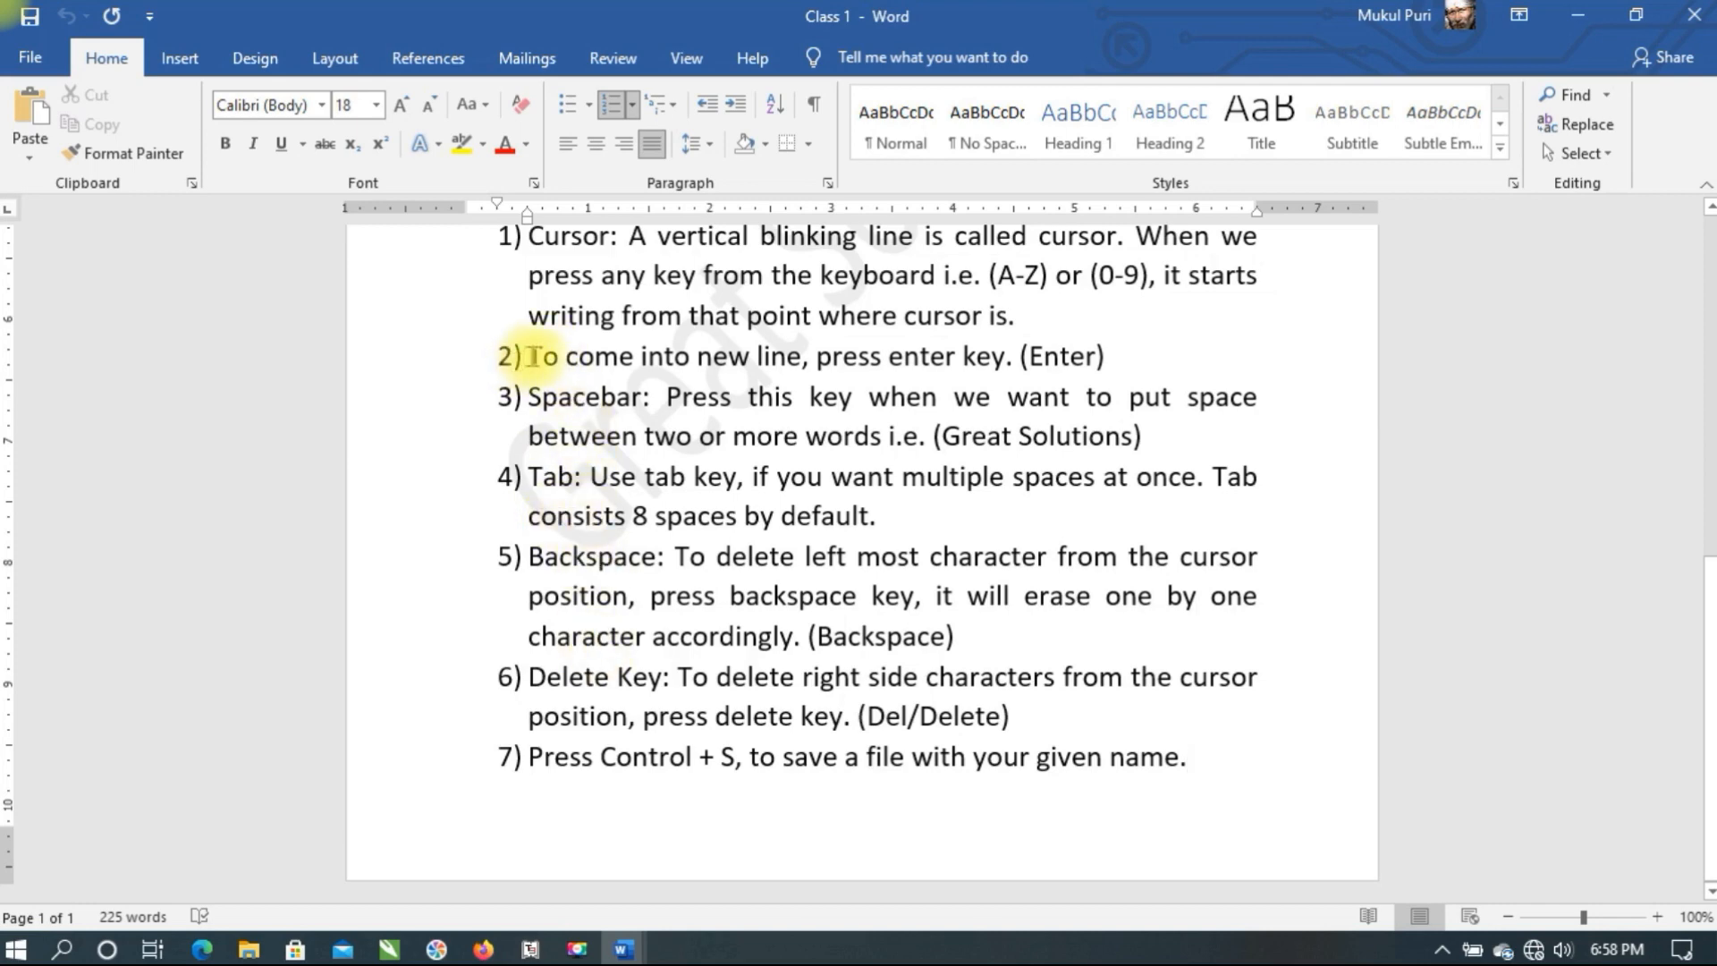
left_click_drag(531, 357, 1028, 362)
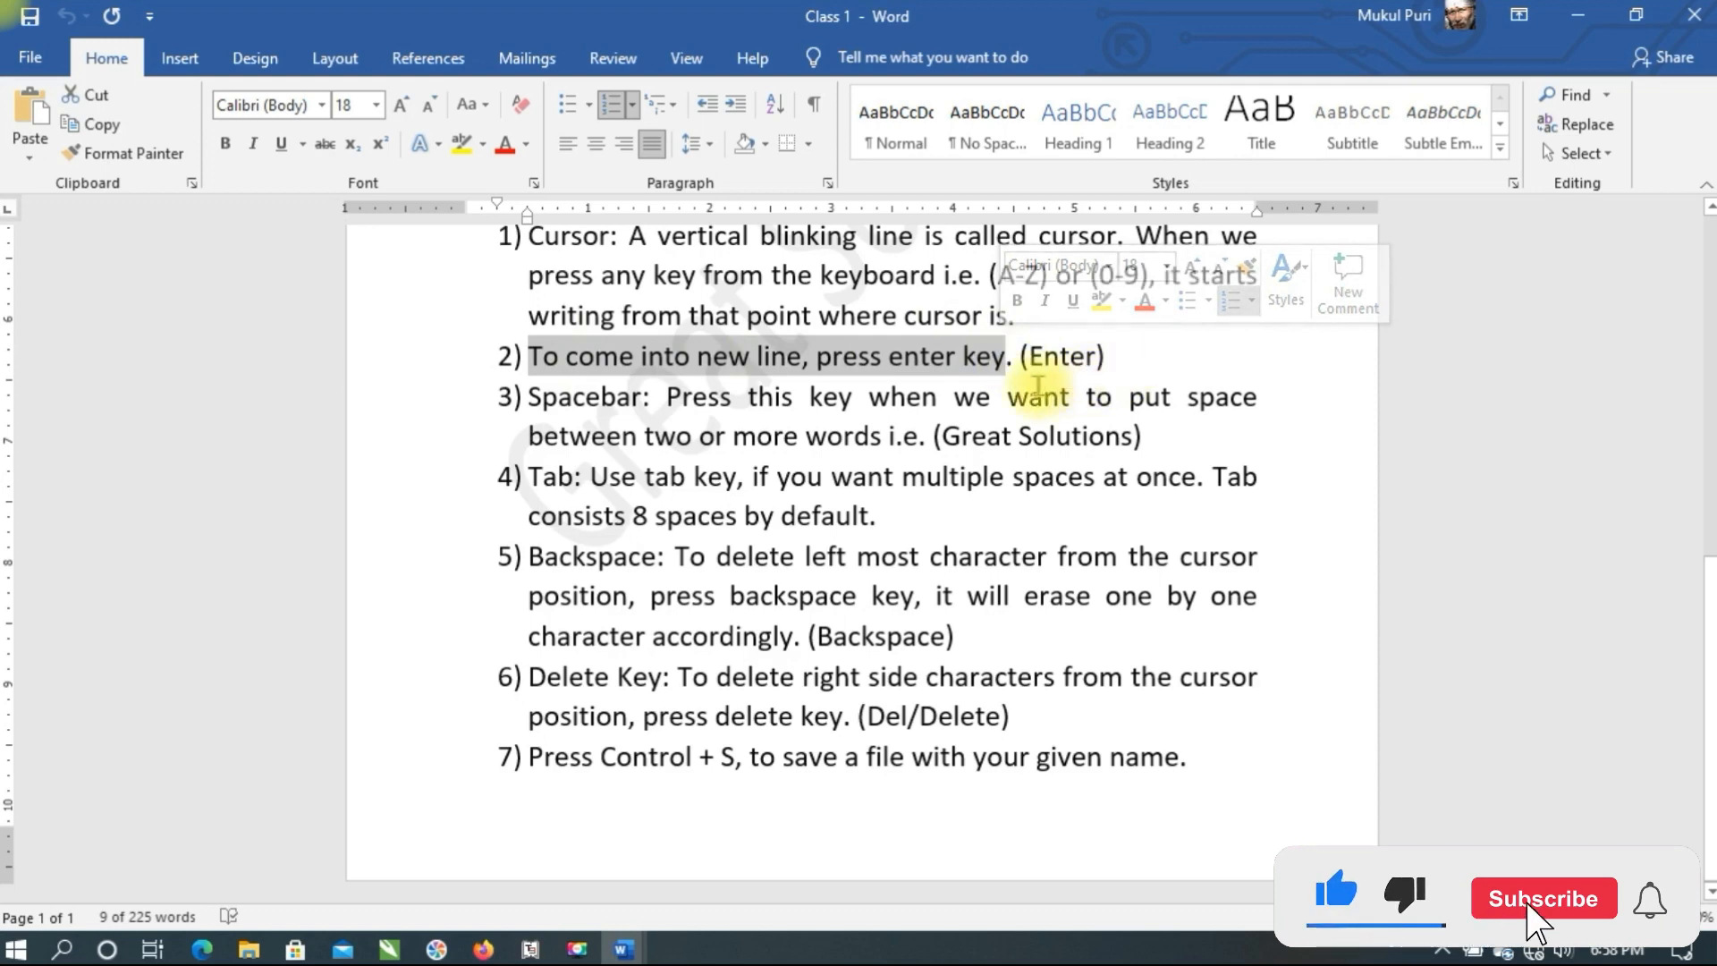
left_click(1107, 356)
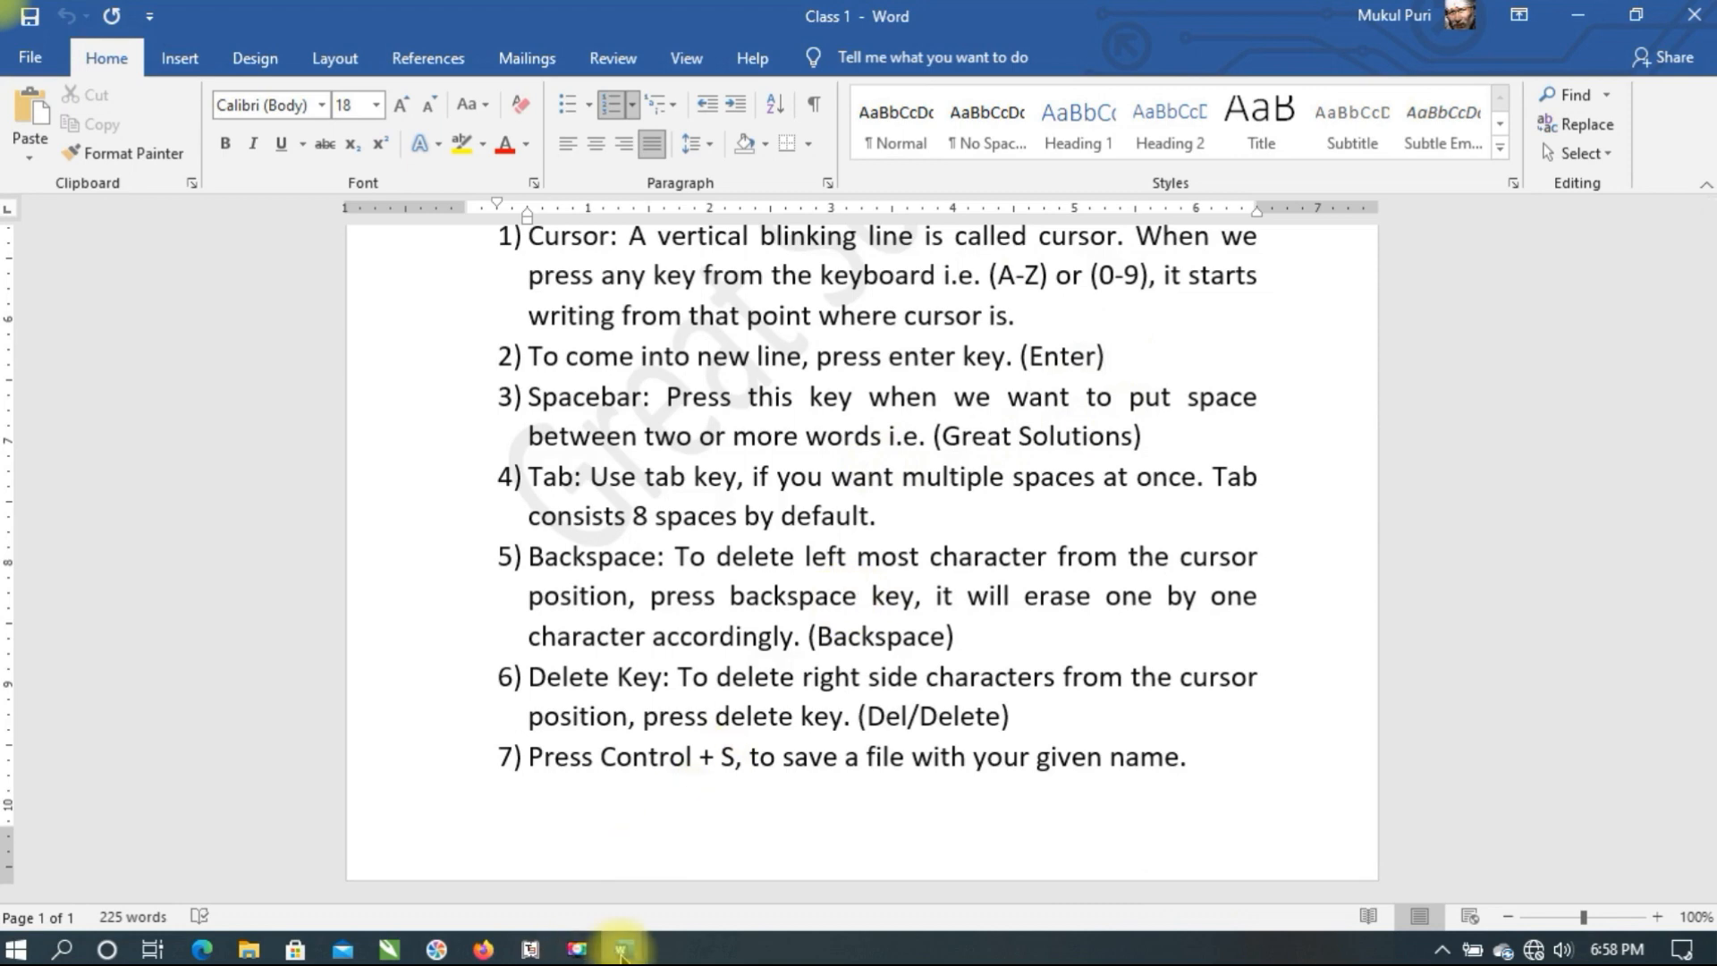
mouse_move(625, 950)
left_click(657, 860)
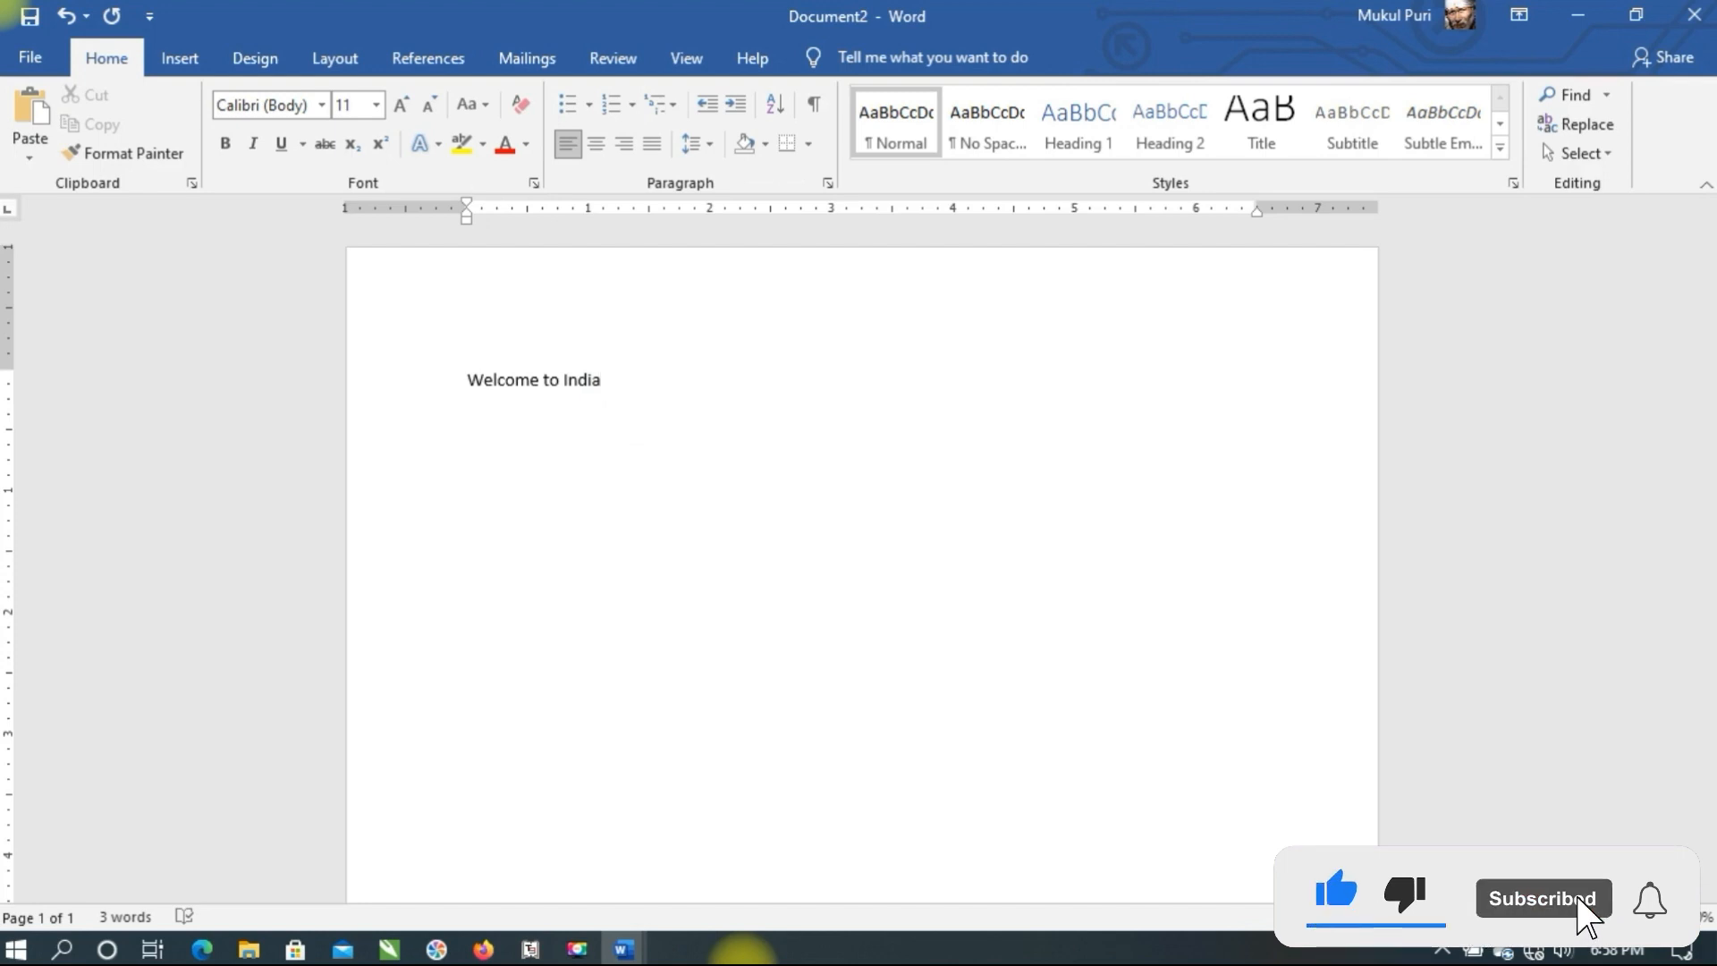
Add 'Great Solutions' on a new line below 'Welcome to India', followed by an empty line
key("Return")
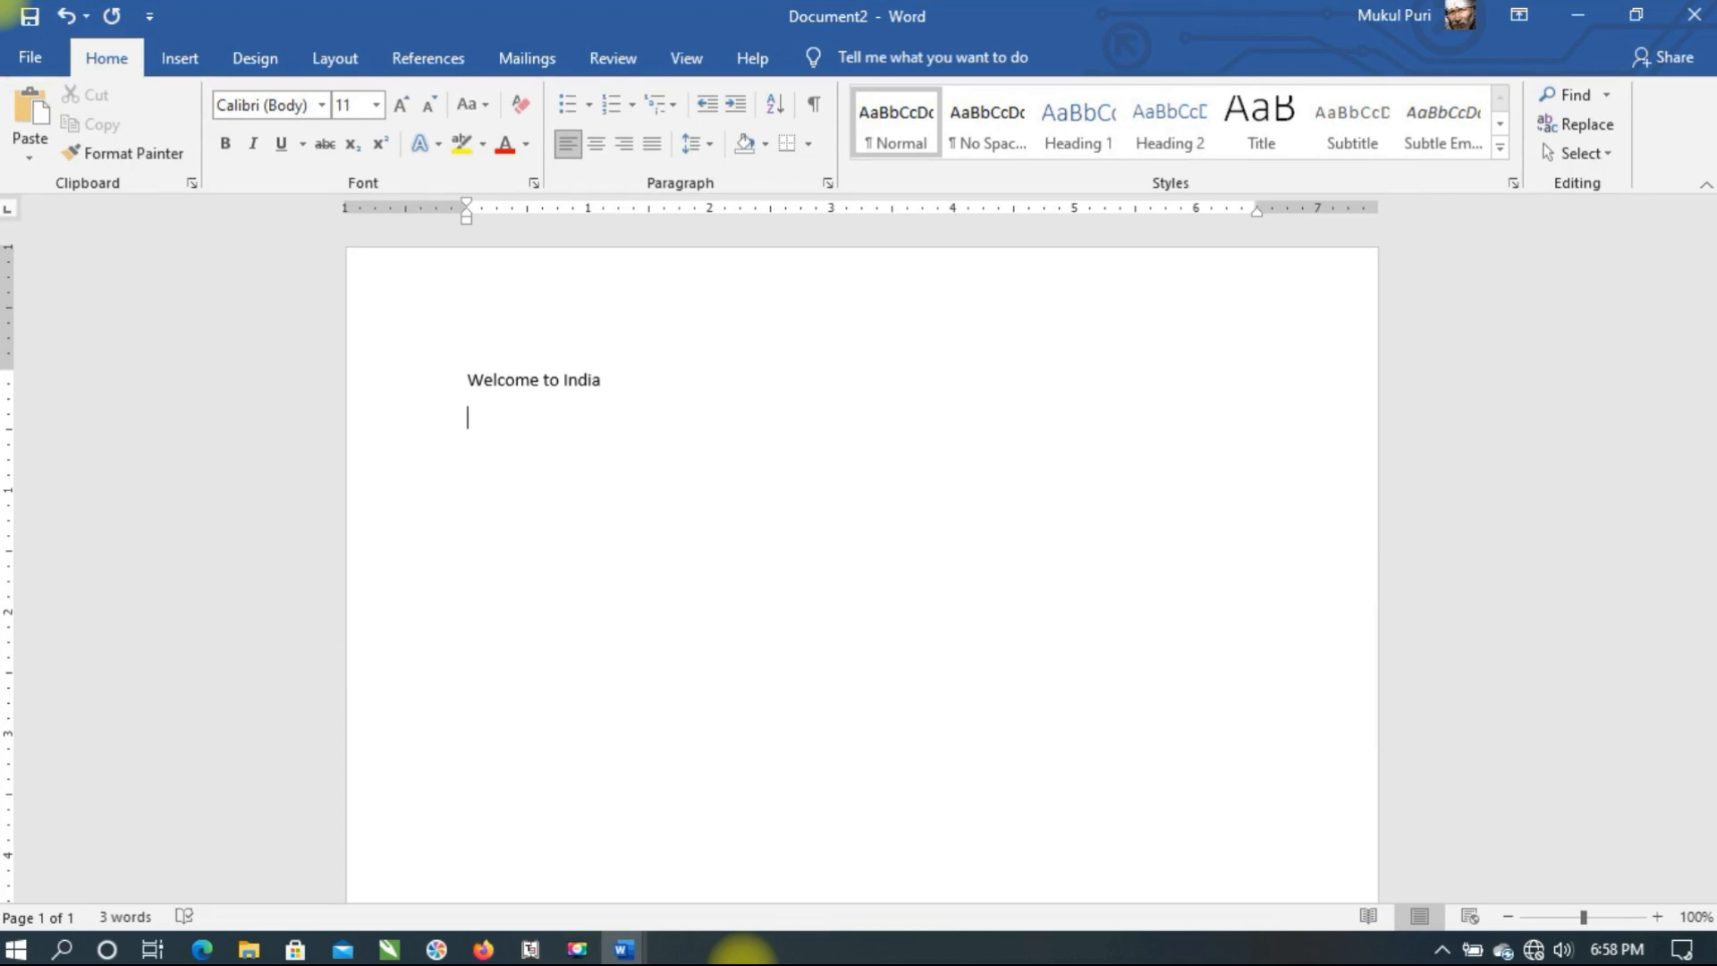
type("Gre")
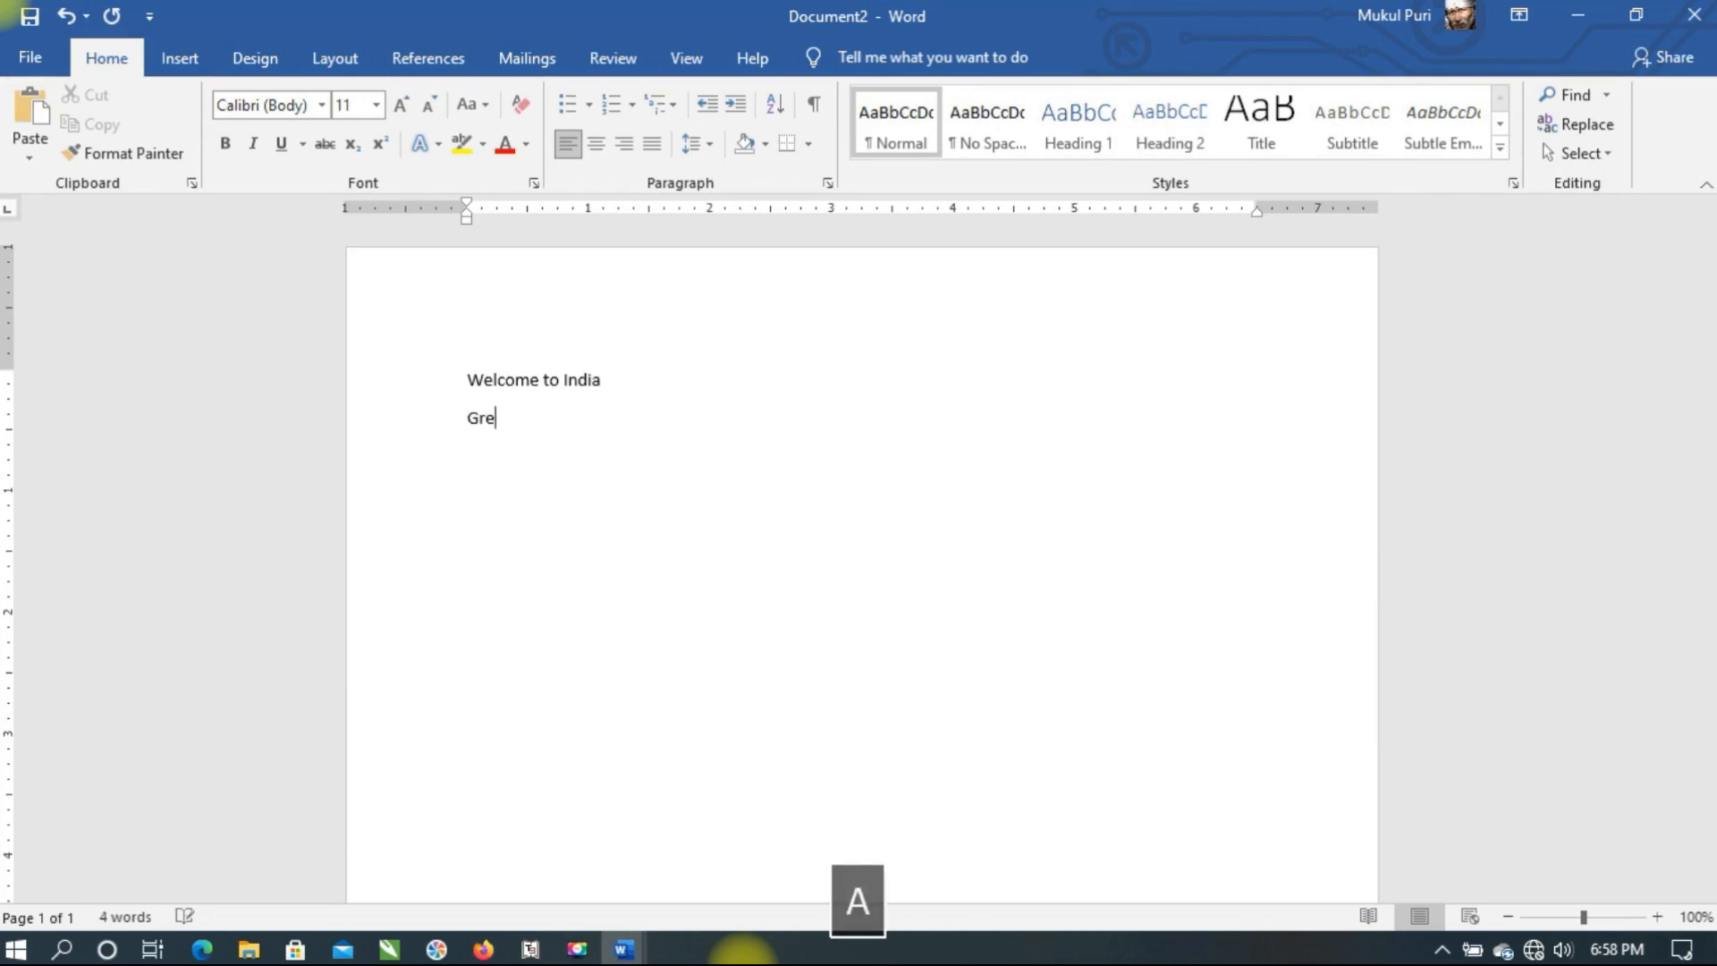
type("atSolutions")
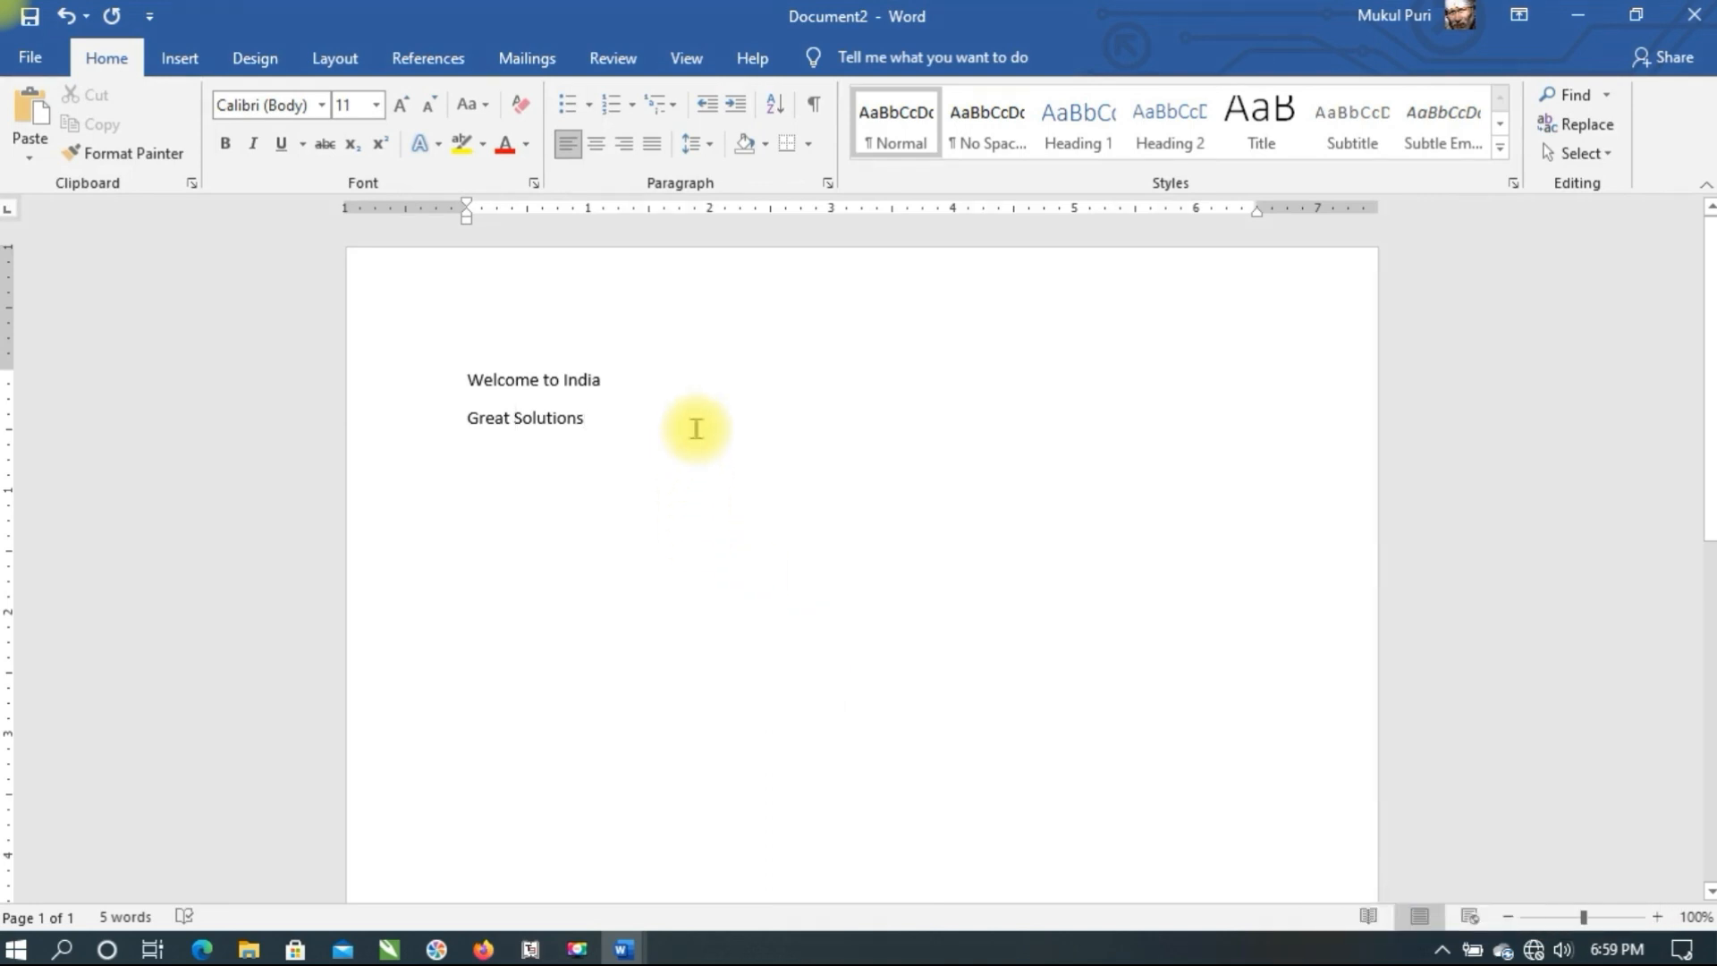
key("Return")
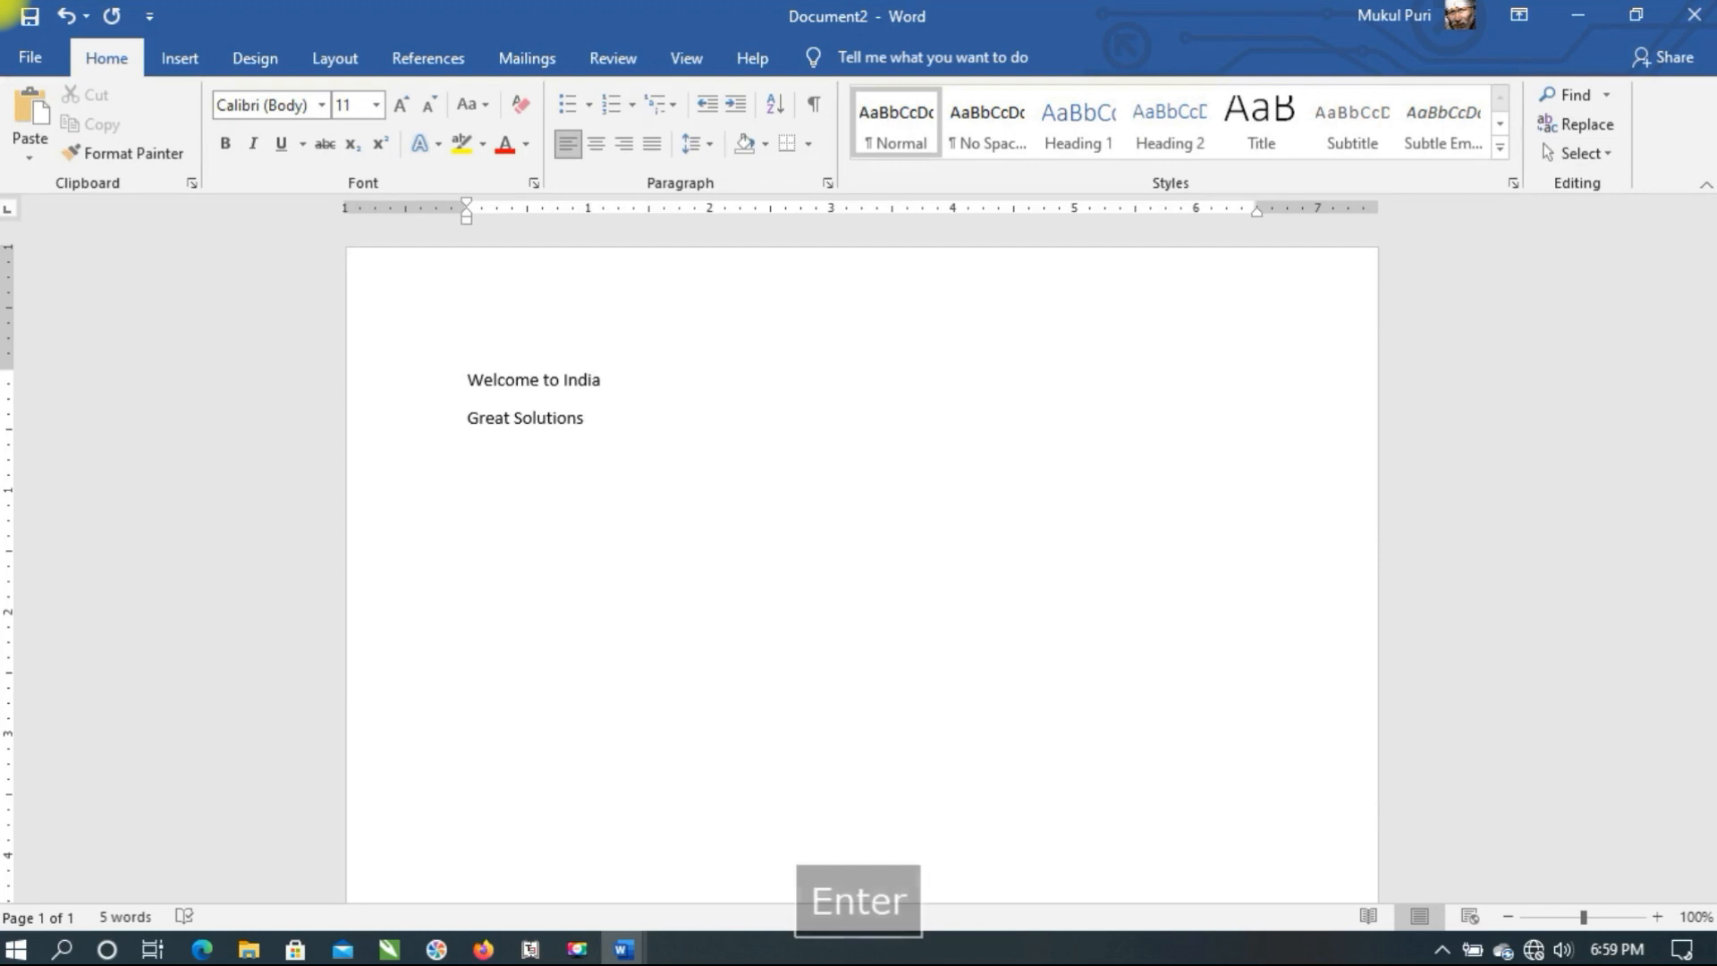
left_click(625, 952)
left_click(556, 851)
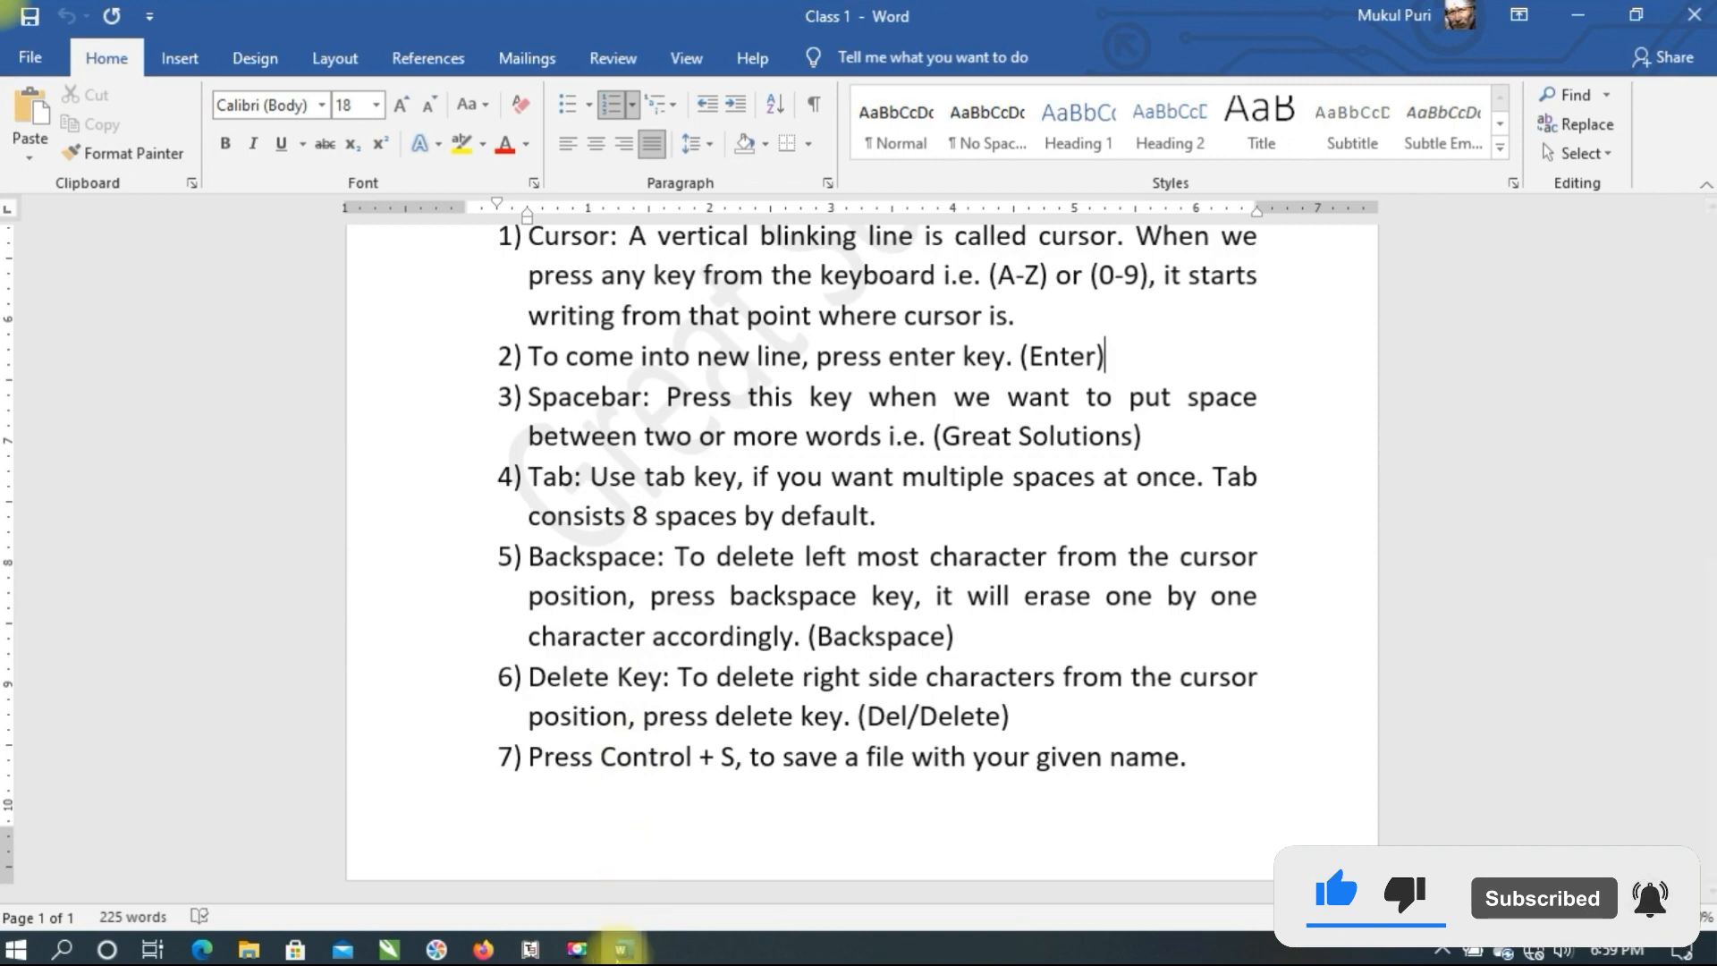
mouse_move(626, 951)
left_click(666, 885)
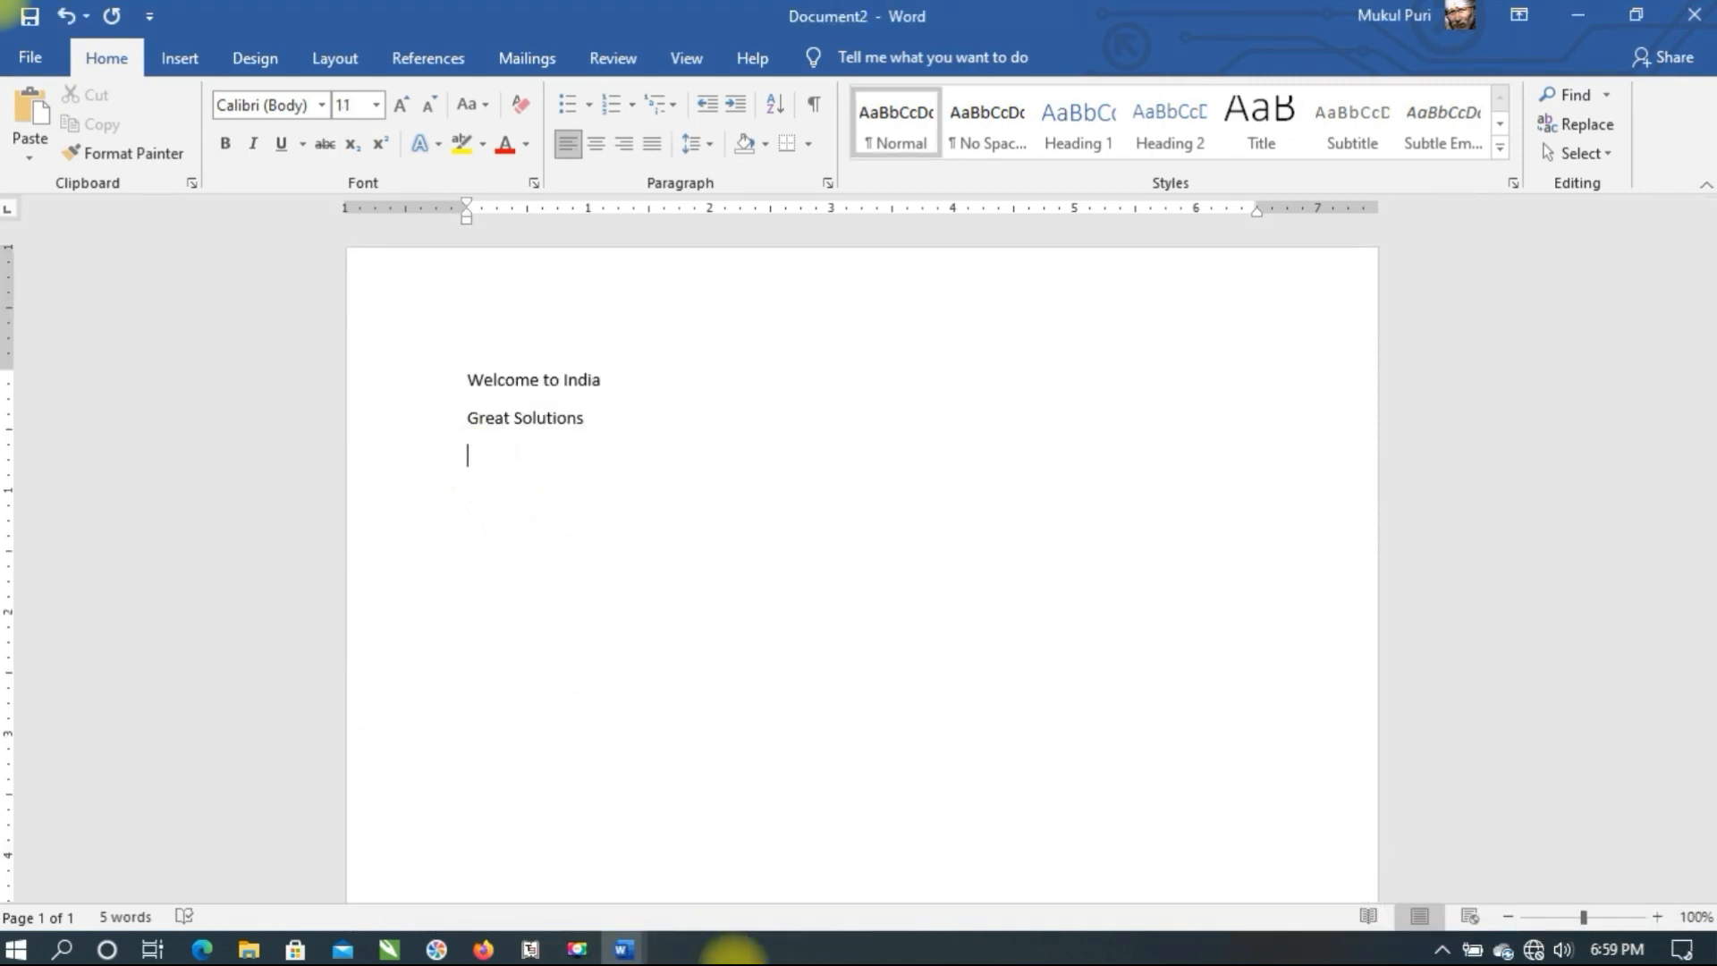
Type the space-separated header 'S.No. Name Age Class' and the first row: 101, a student's name, 23, 12
type("S.No.")
type("Name          ")
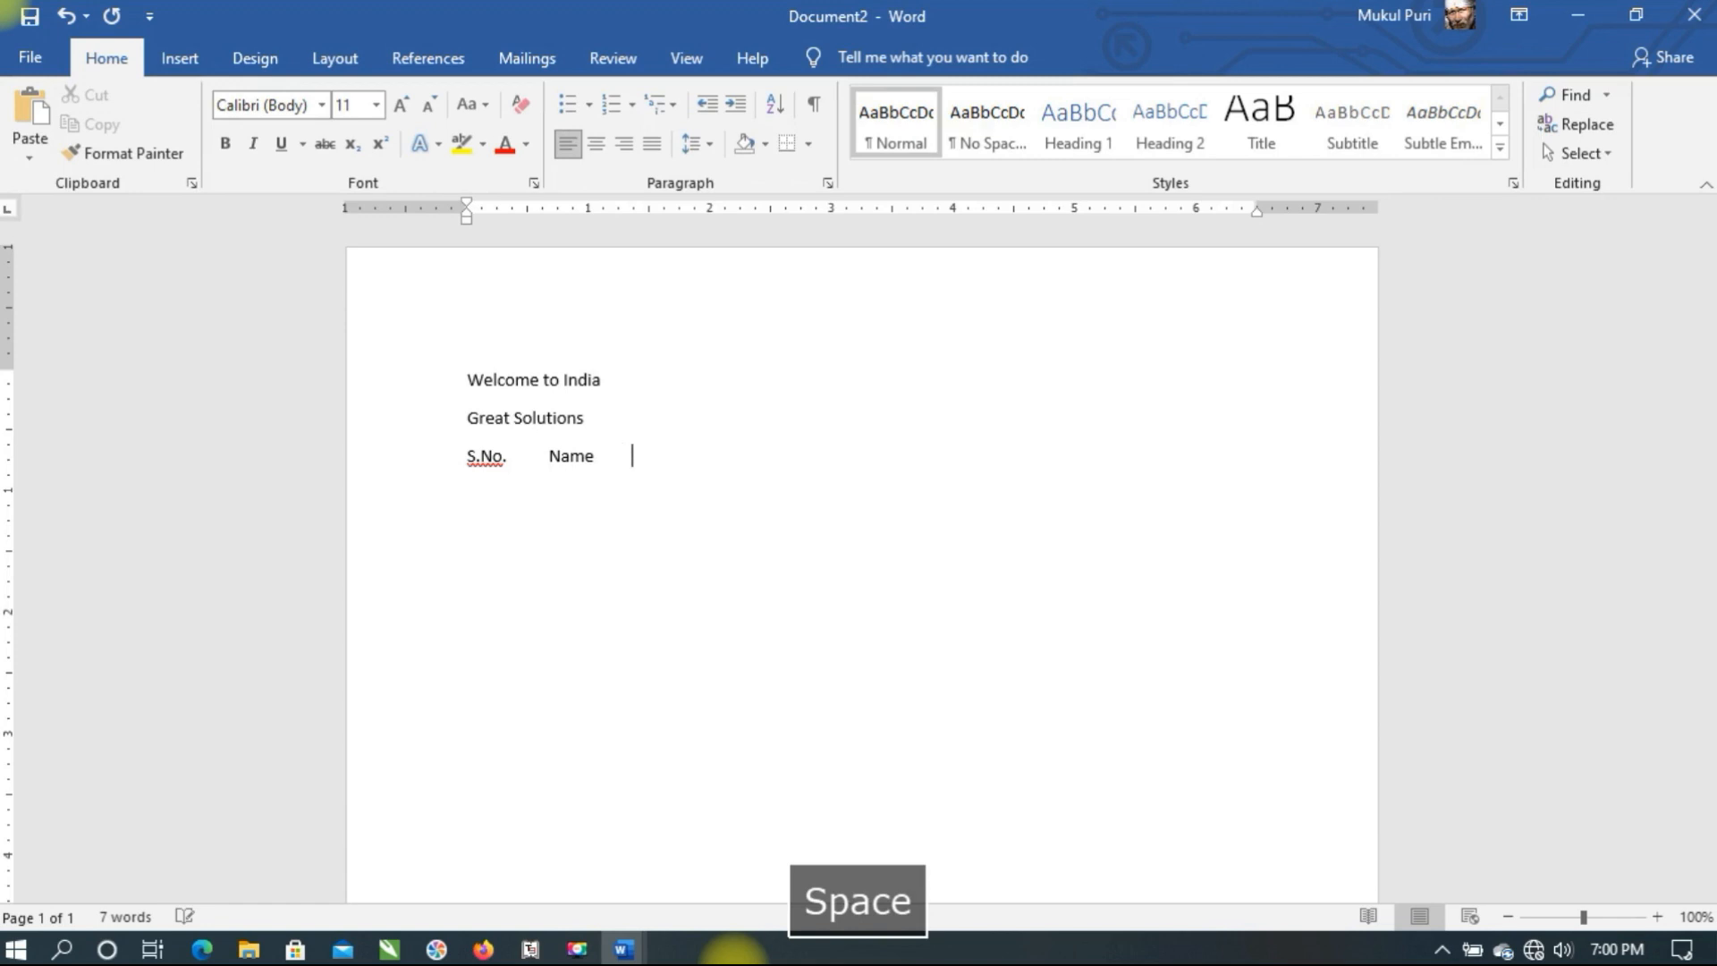
type("Age ")
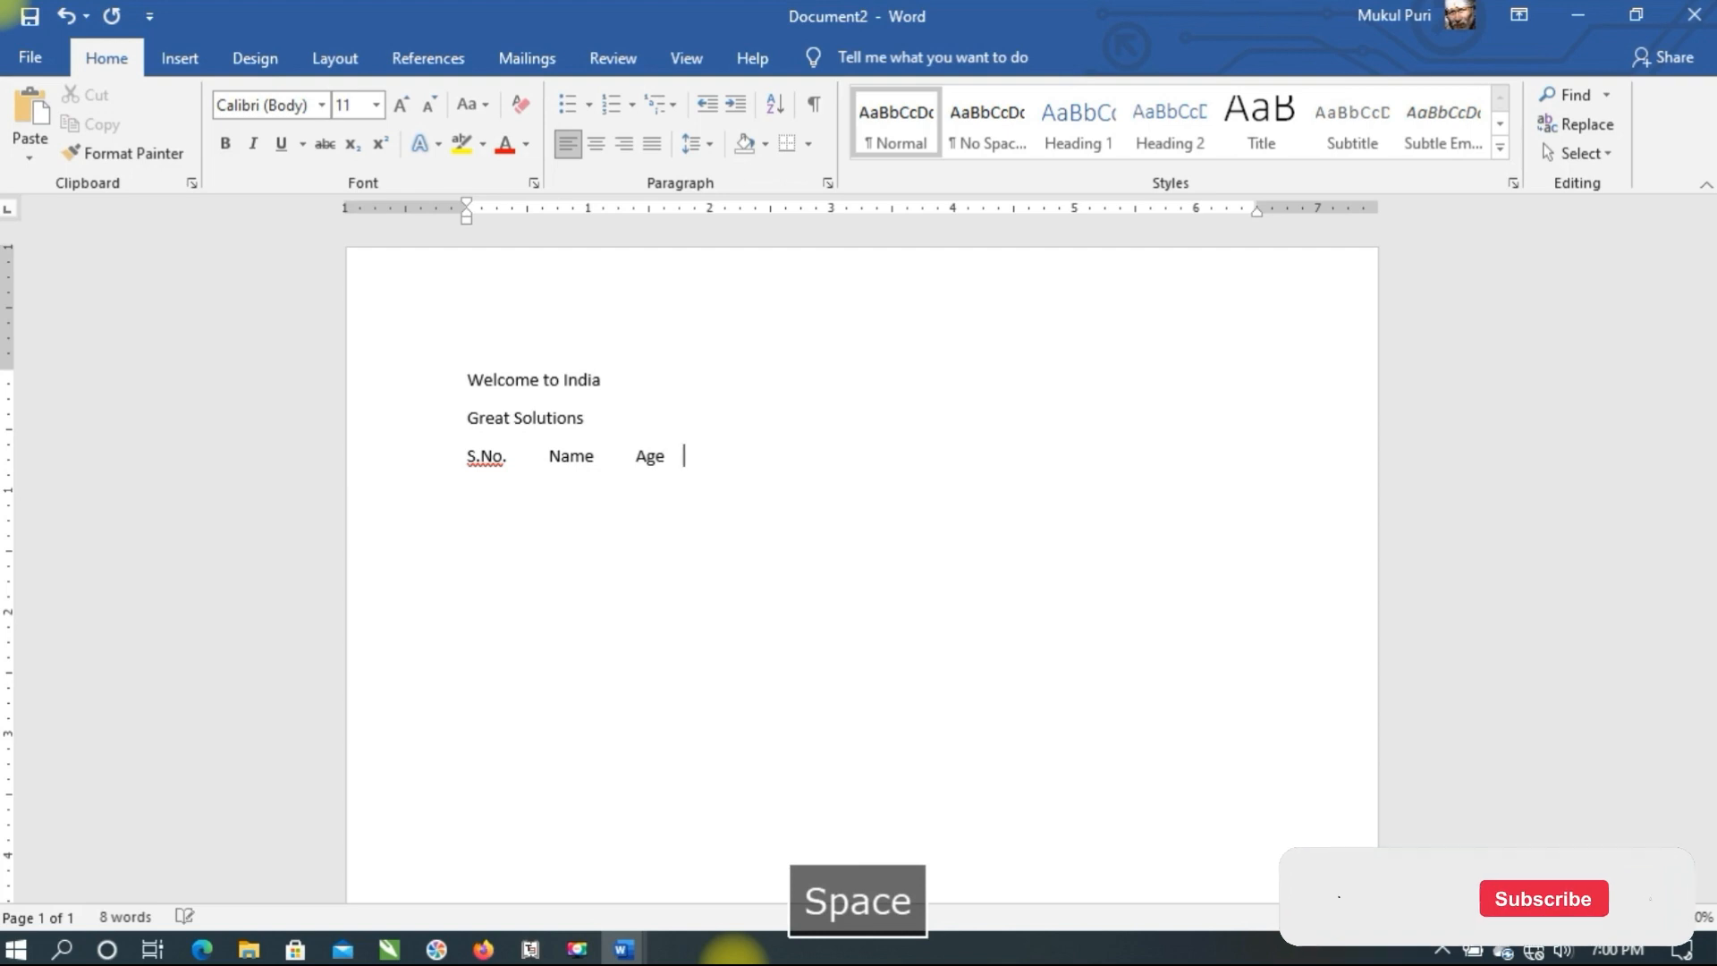
type("         Class")
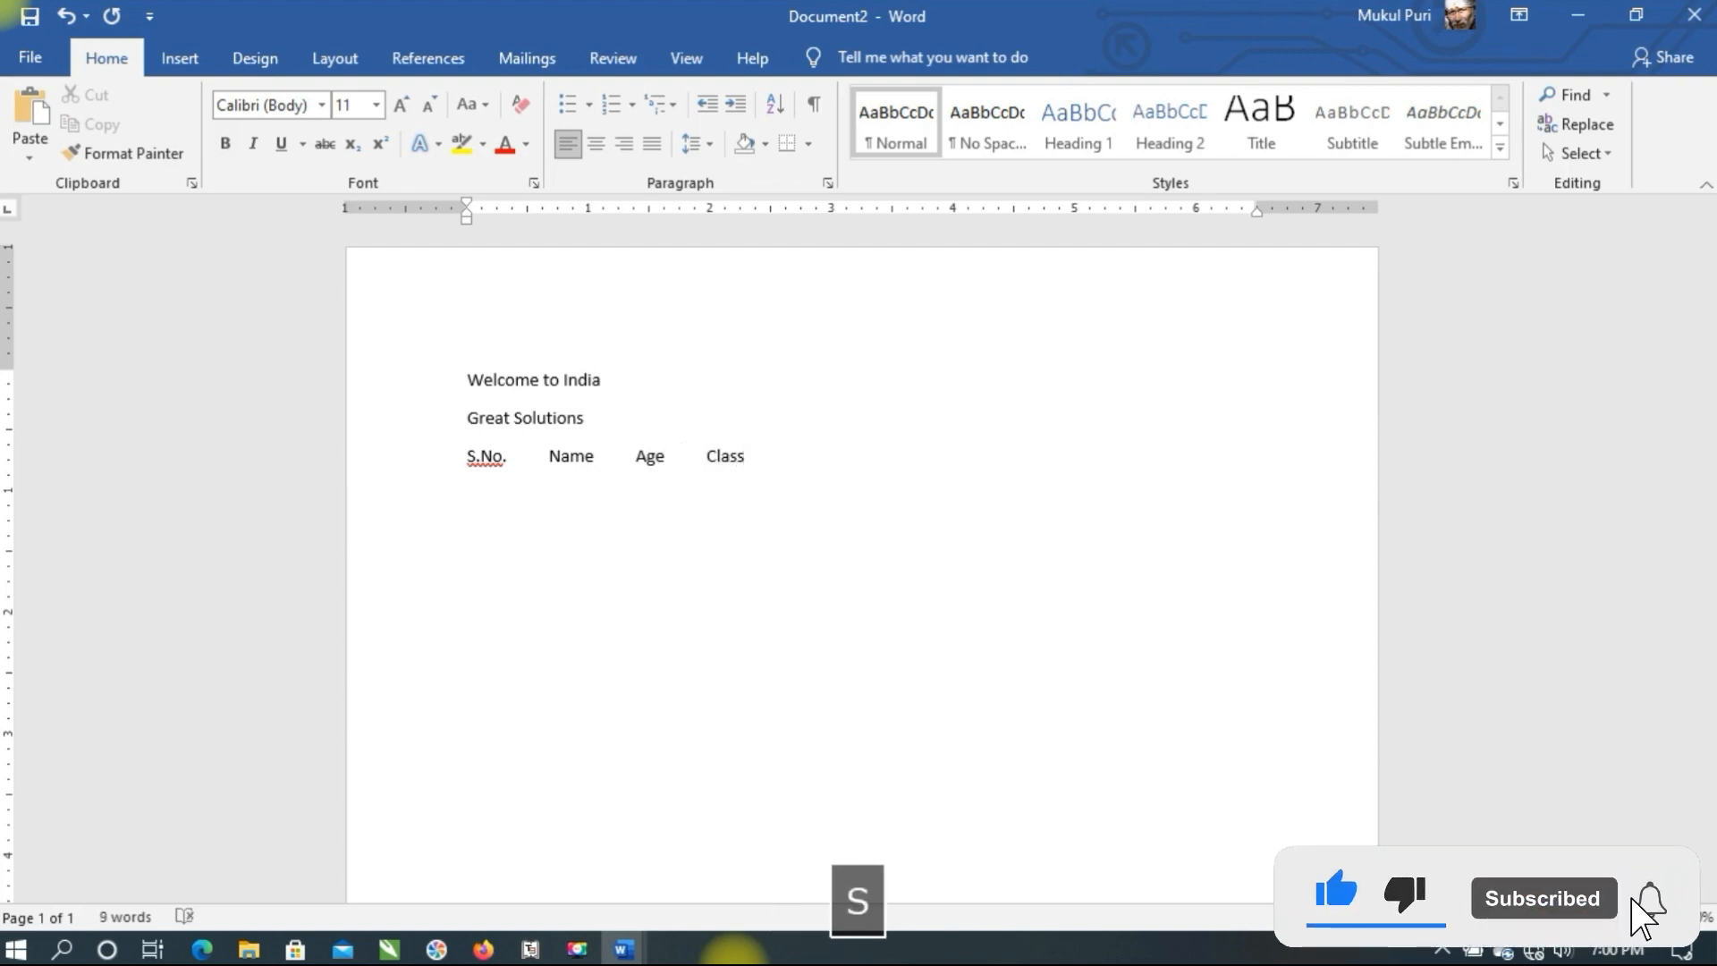
key("Return")
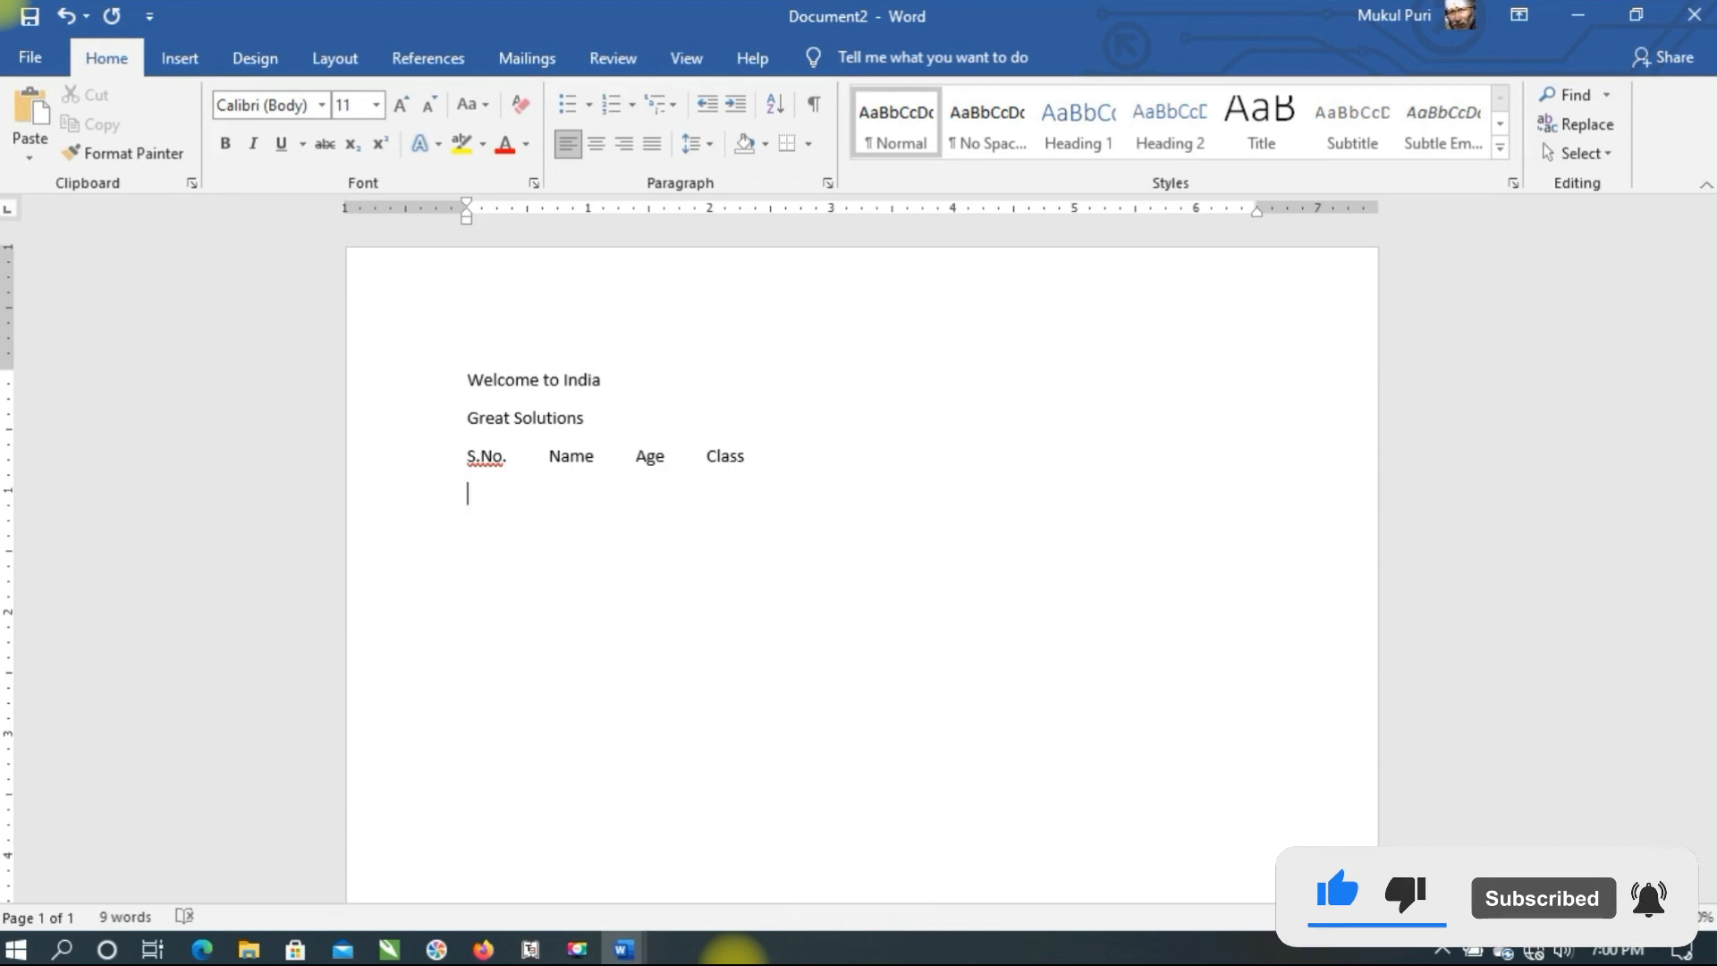
type("101")
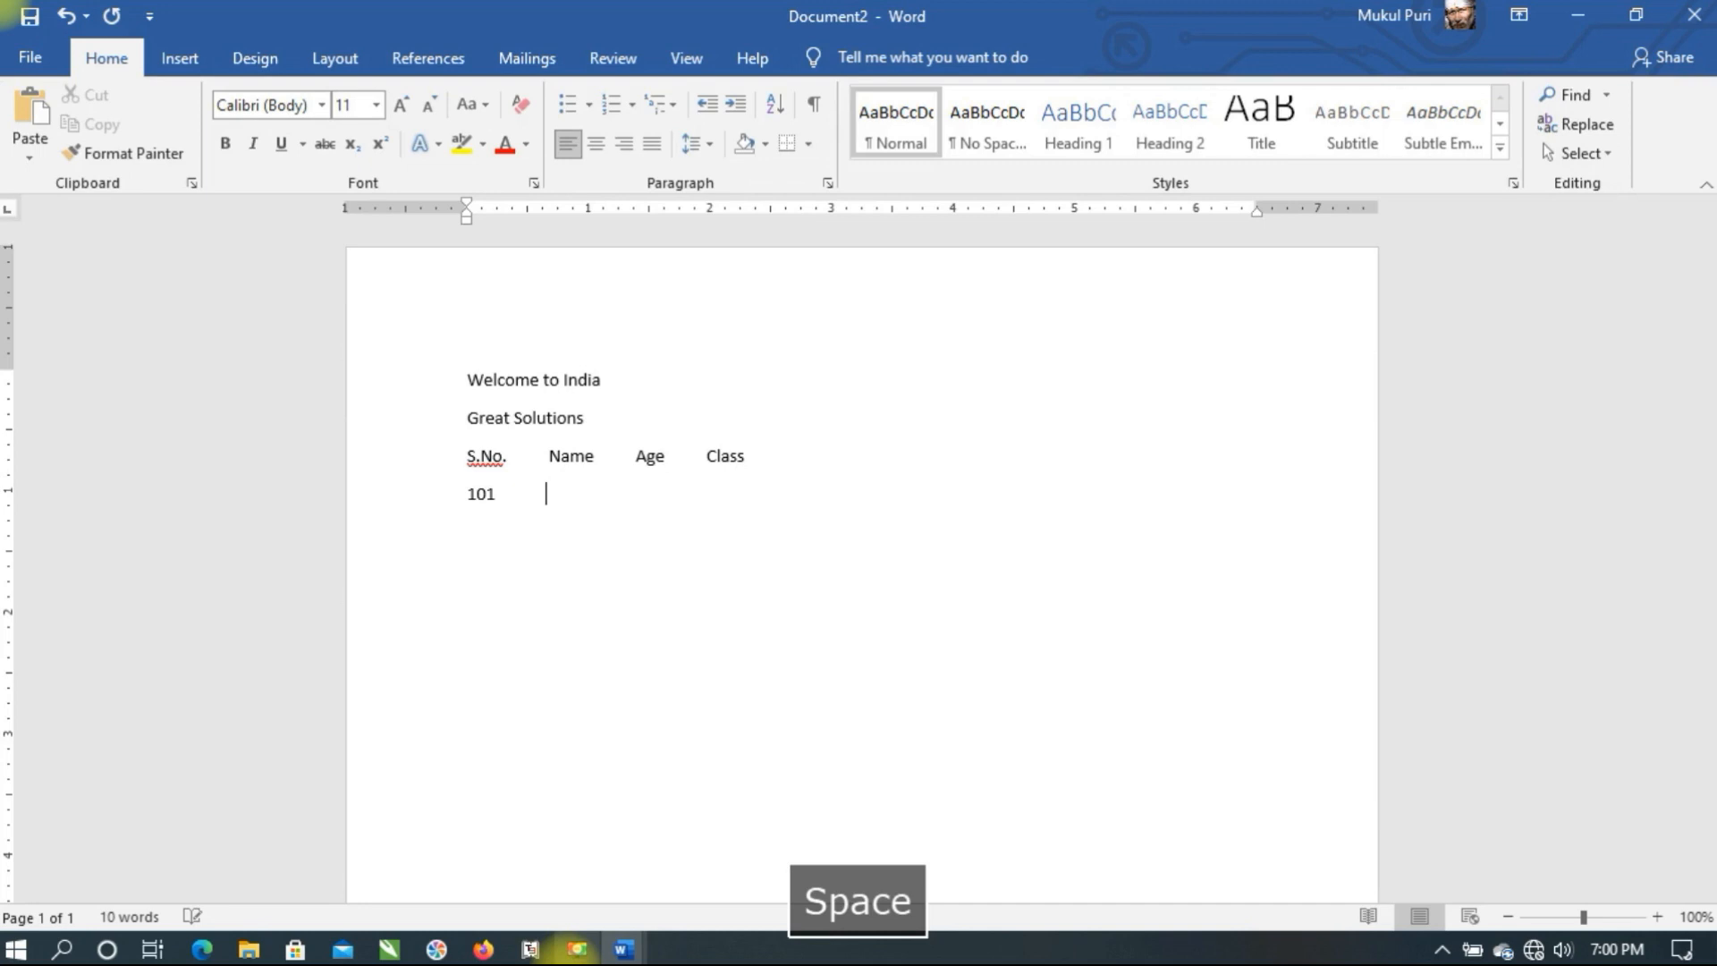
type("Amit")
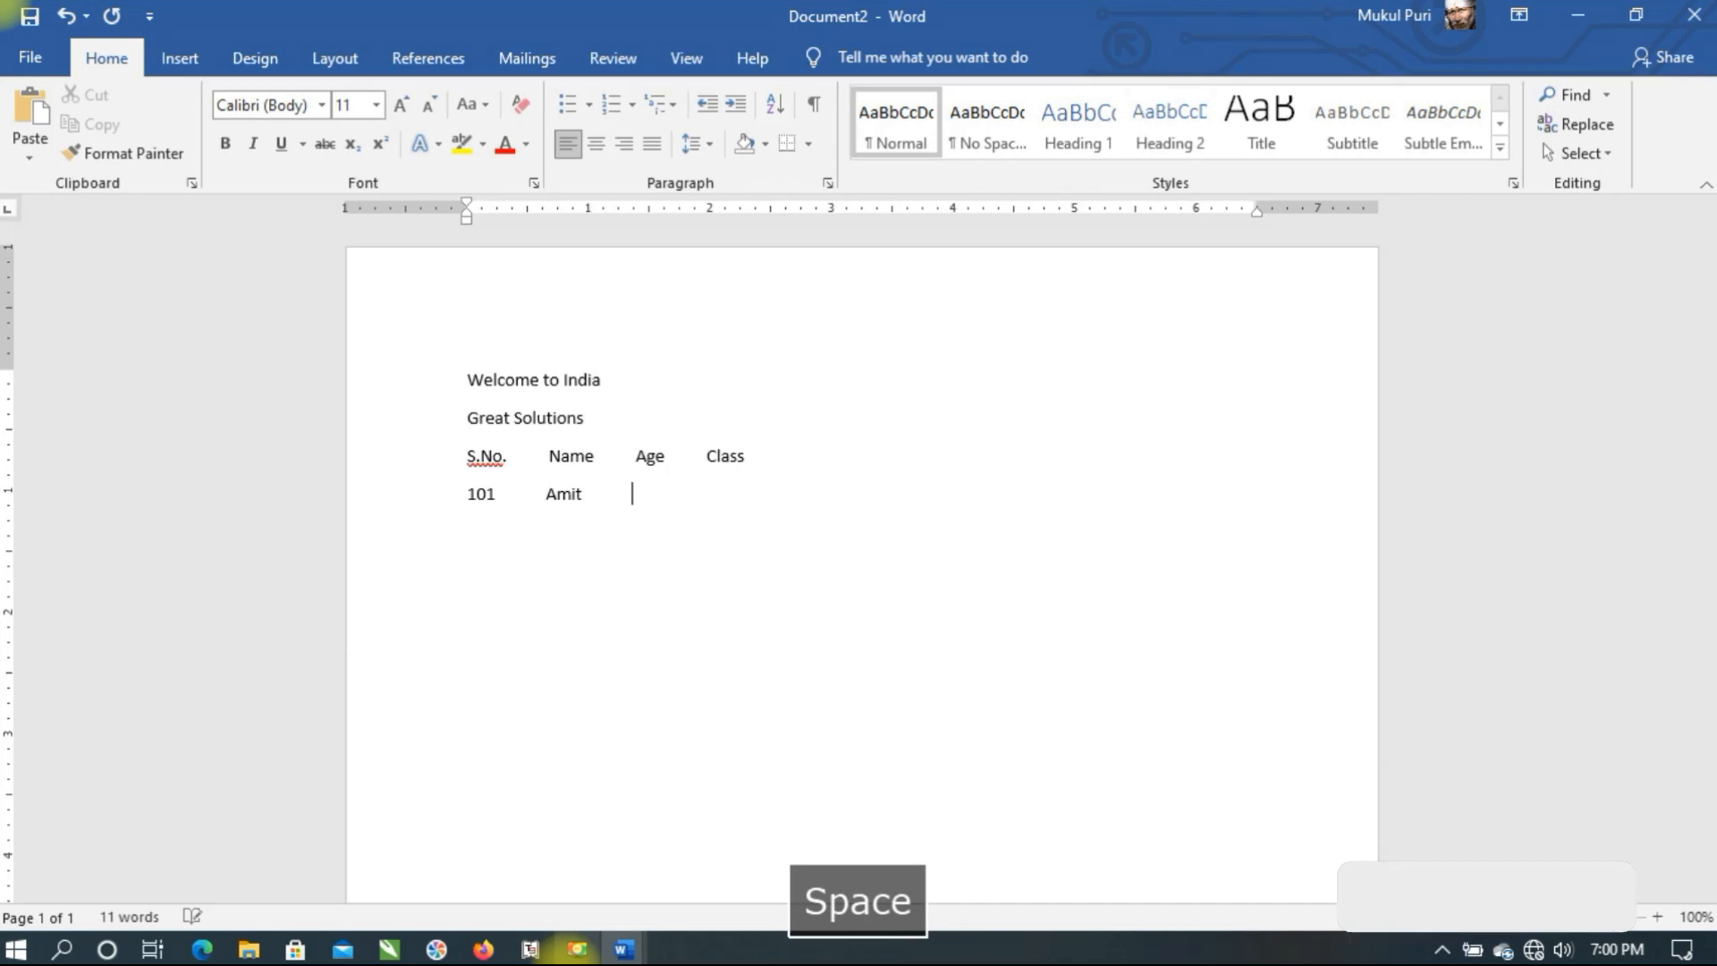
type("          23 ")
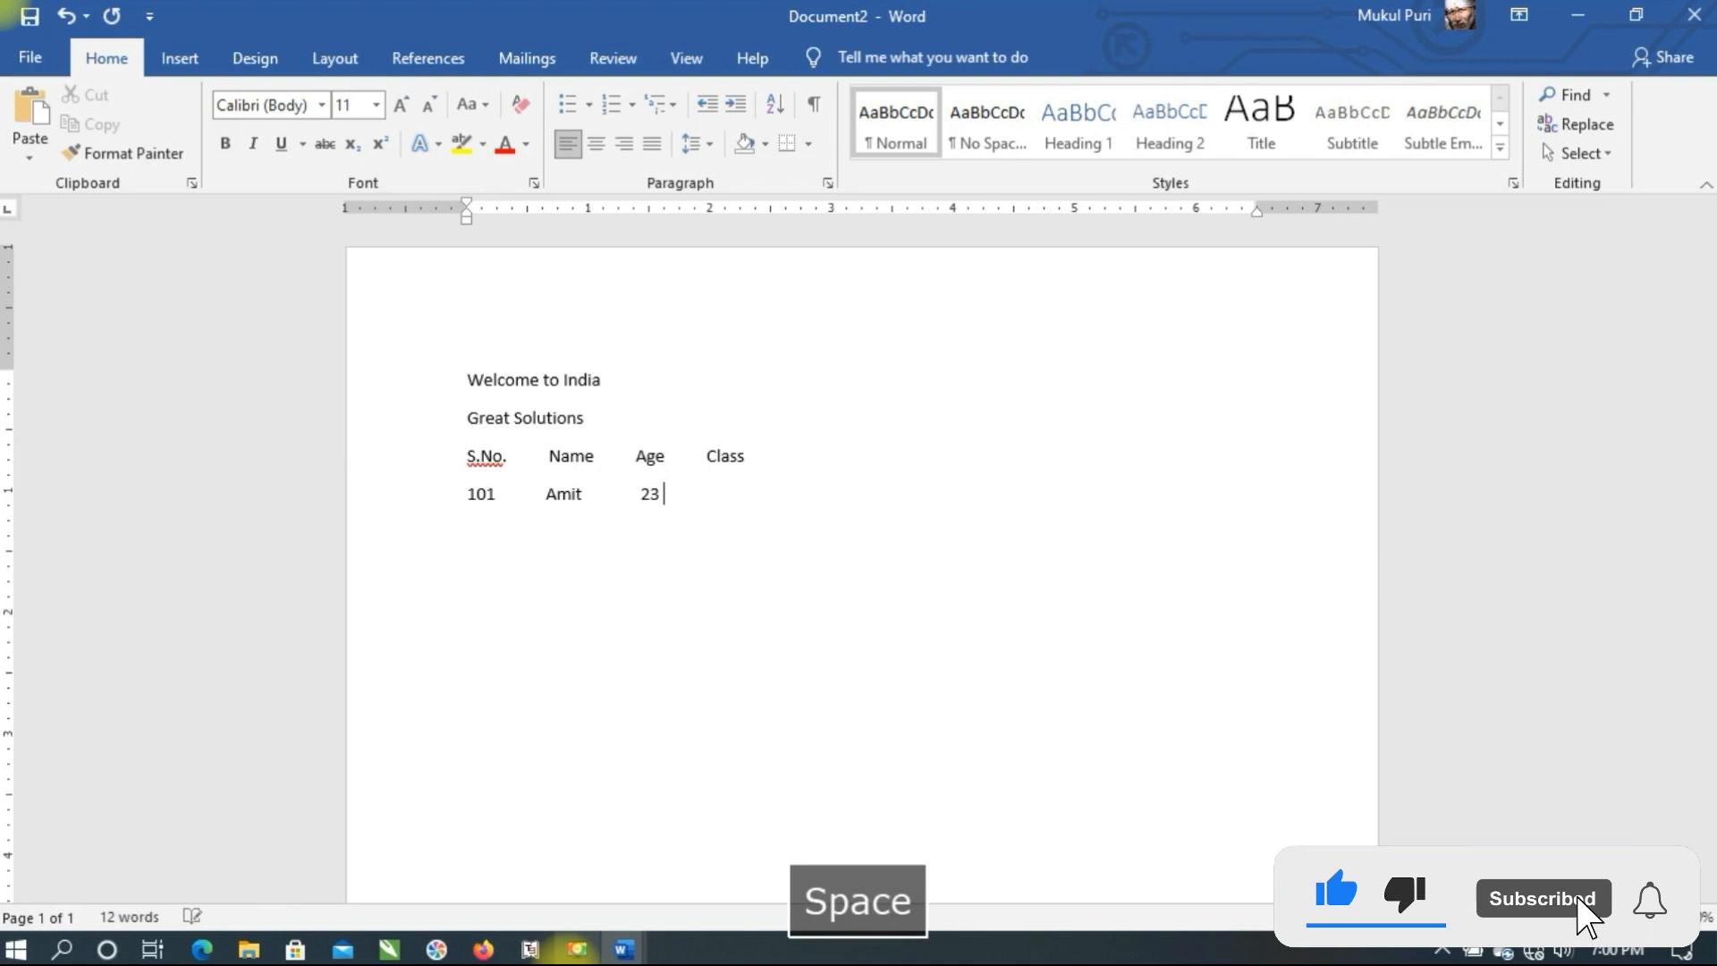
type("         12")
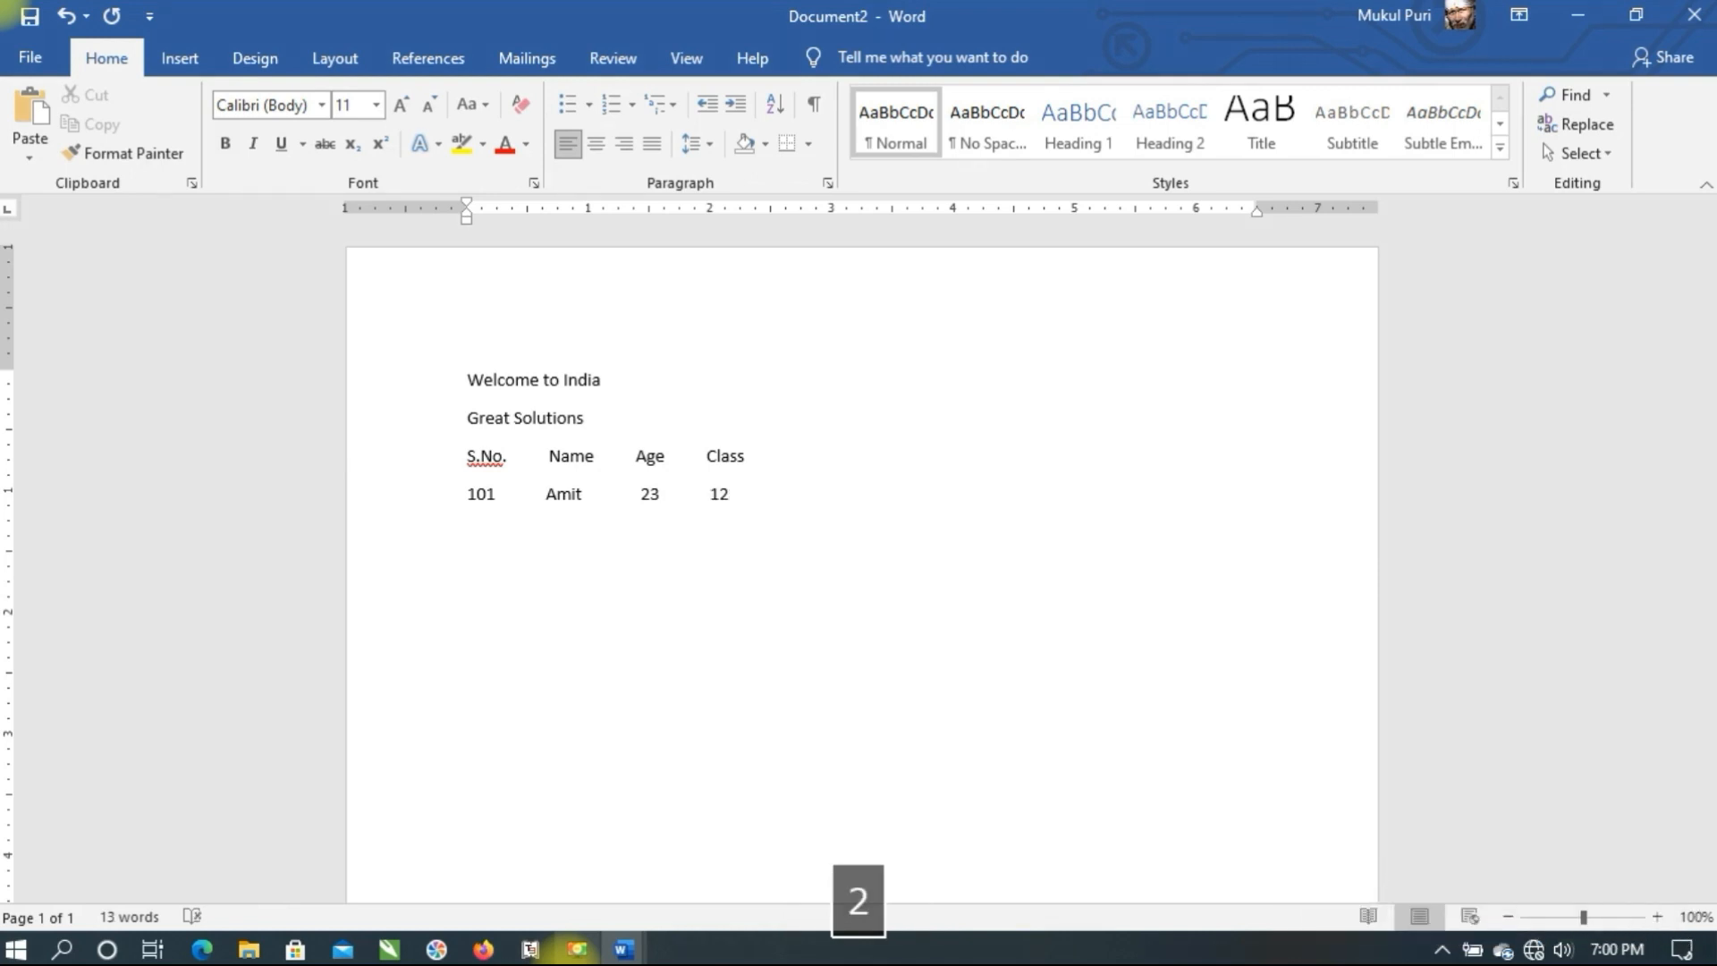
key("Return")
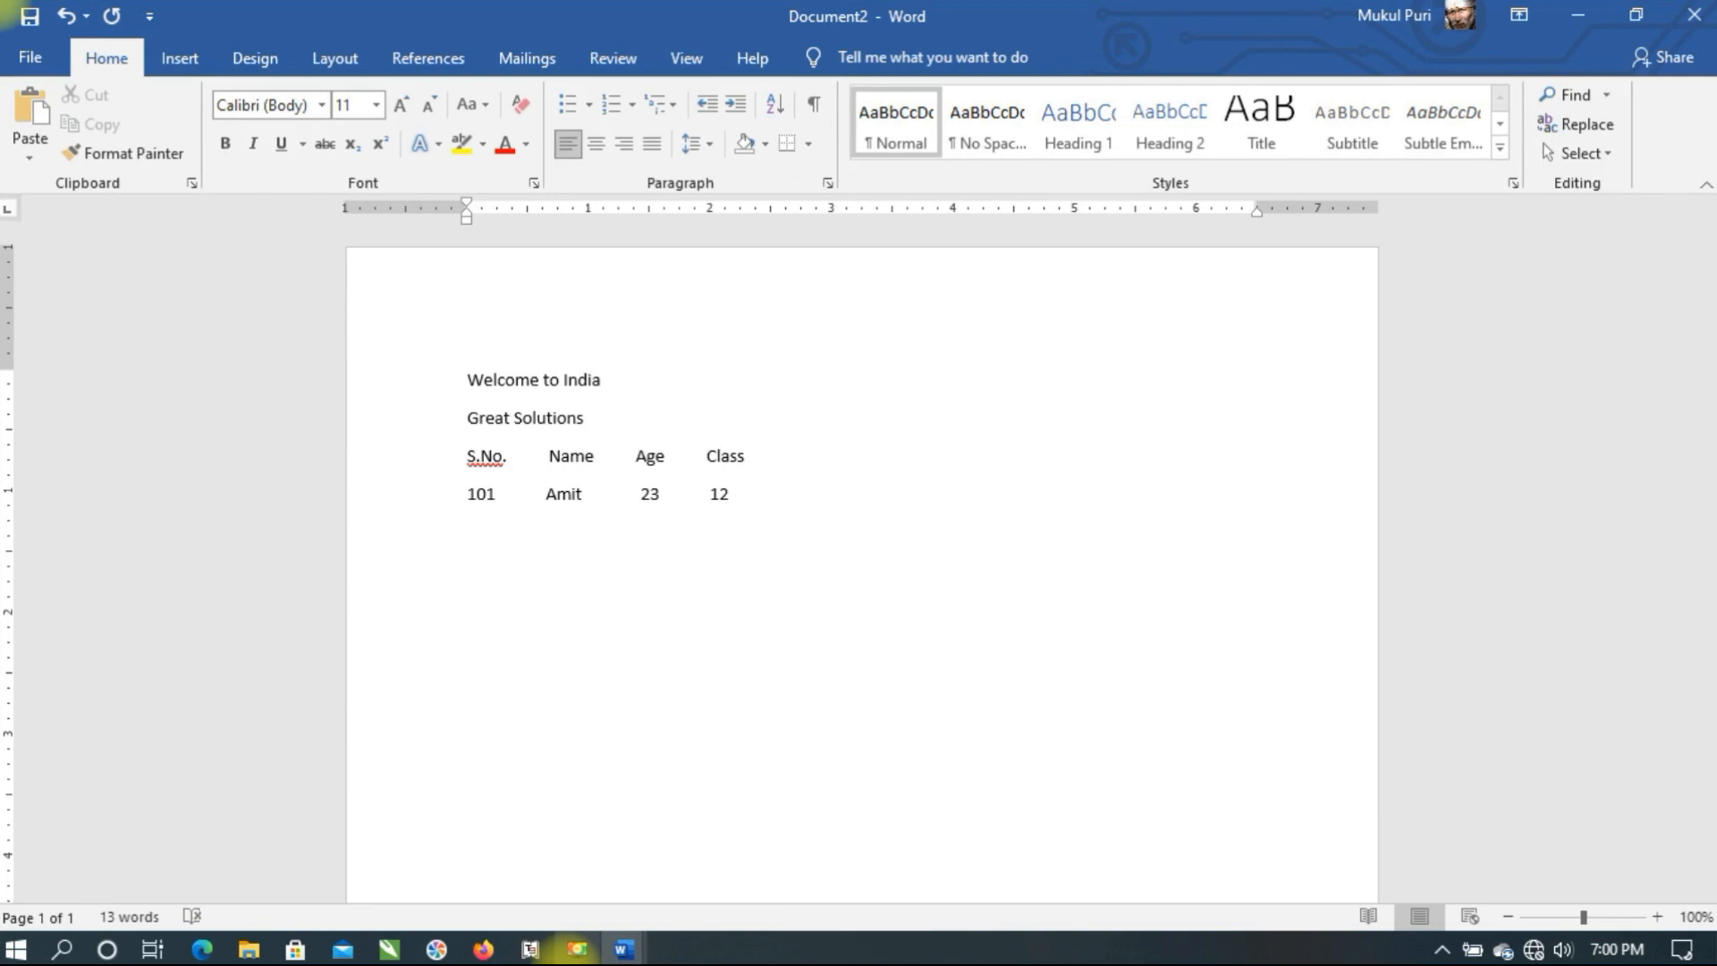
Type a 'Using Tab Key' line, then a Tab-separated 'S.No Name Age Class' header row
type("Us")
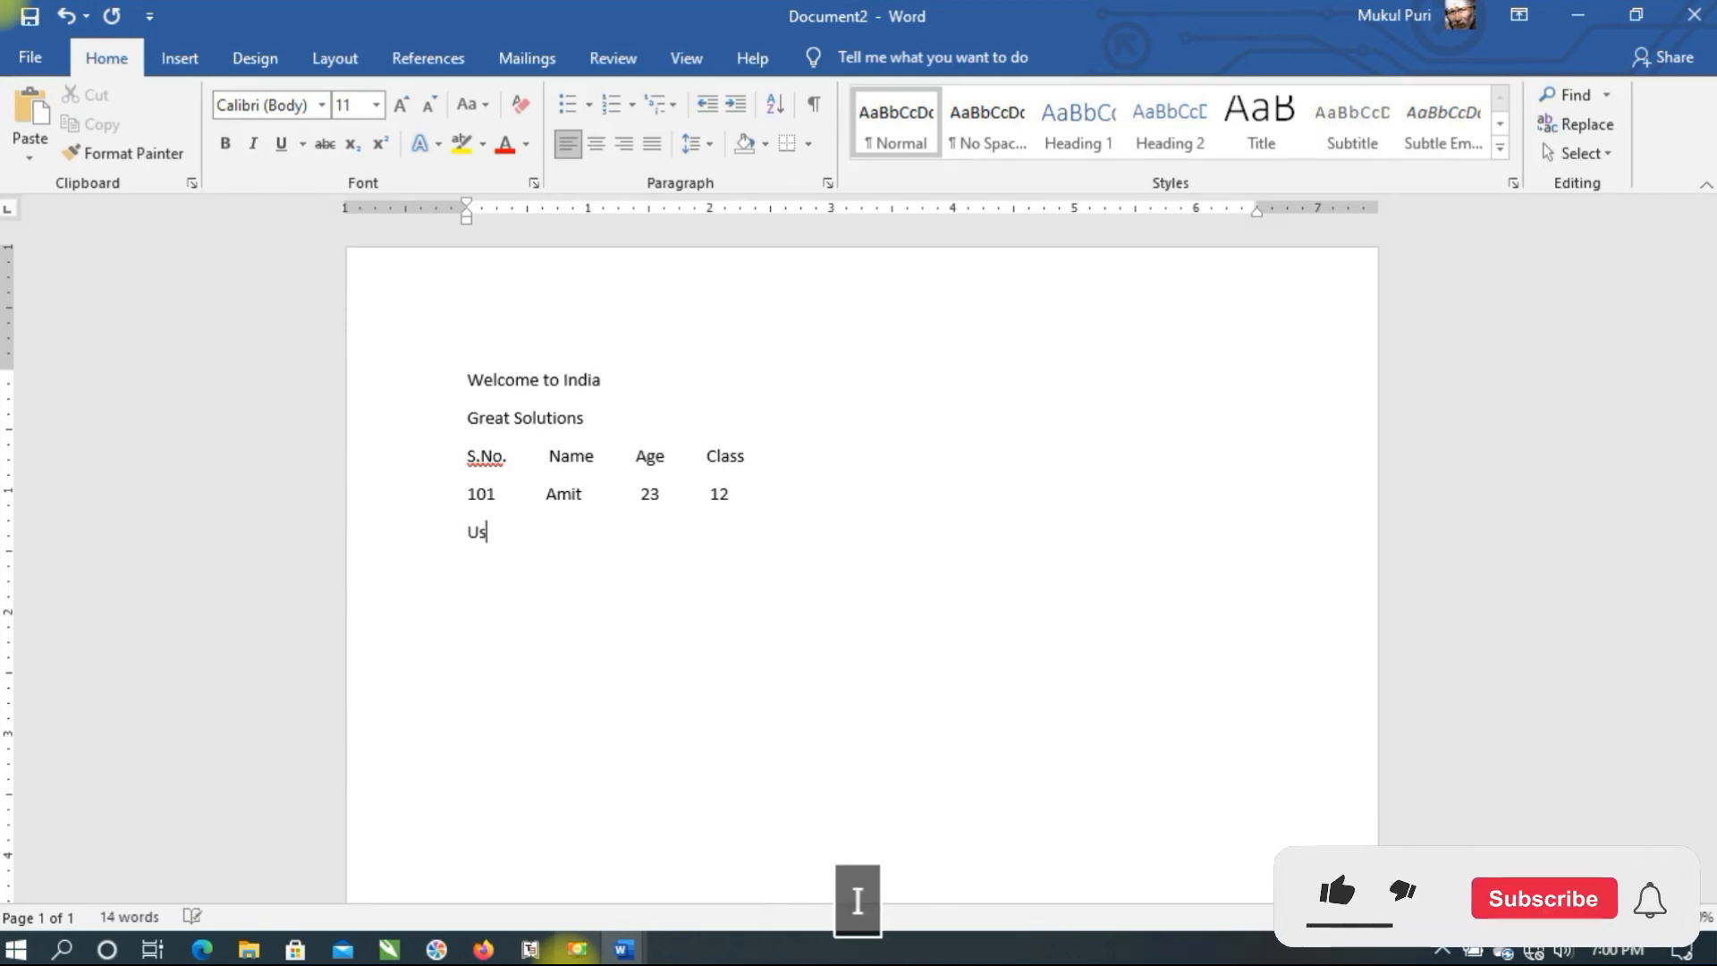
type("ing Tab Key")
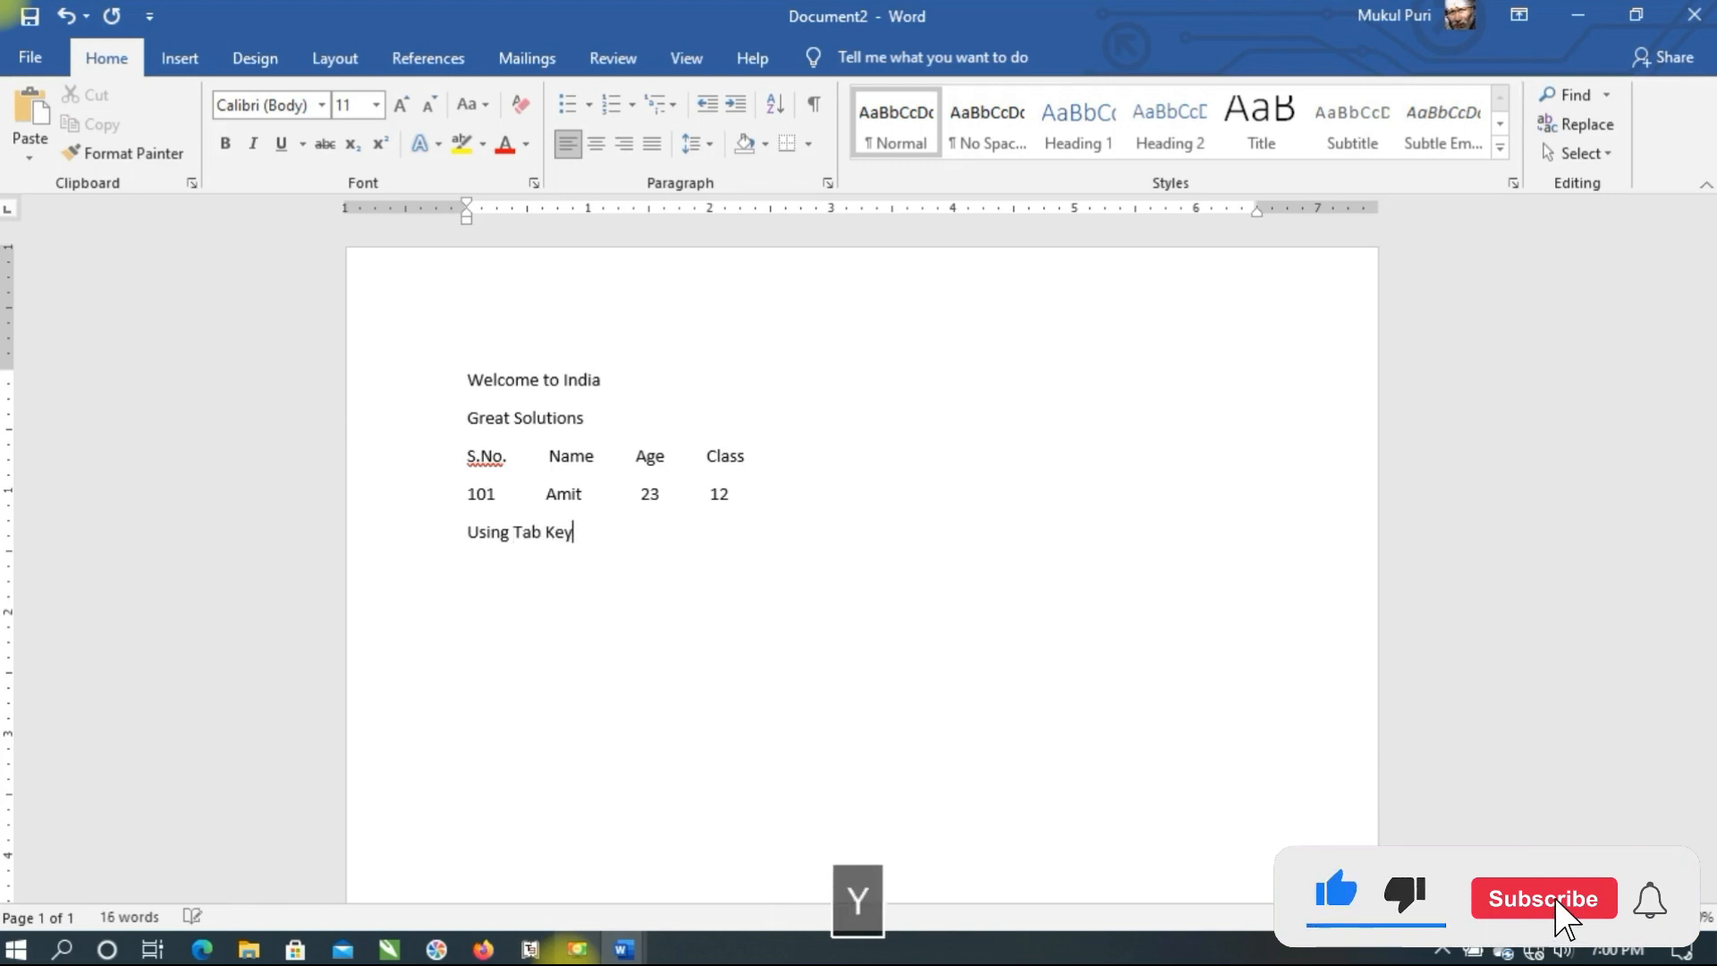
key("Return")
type("S.No")
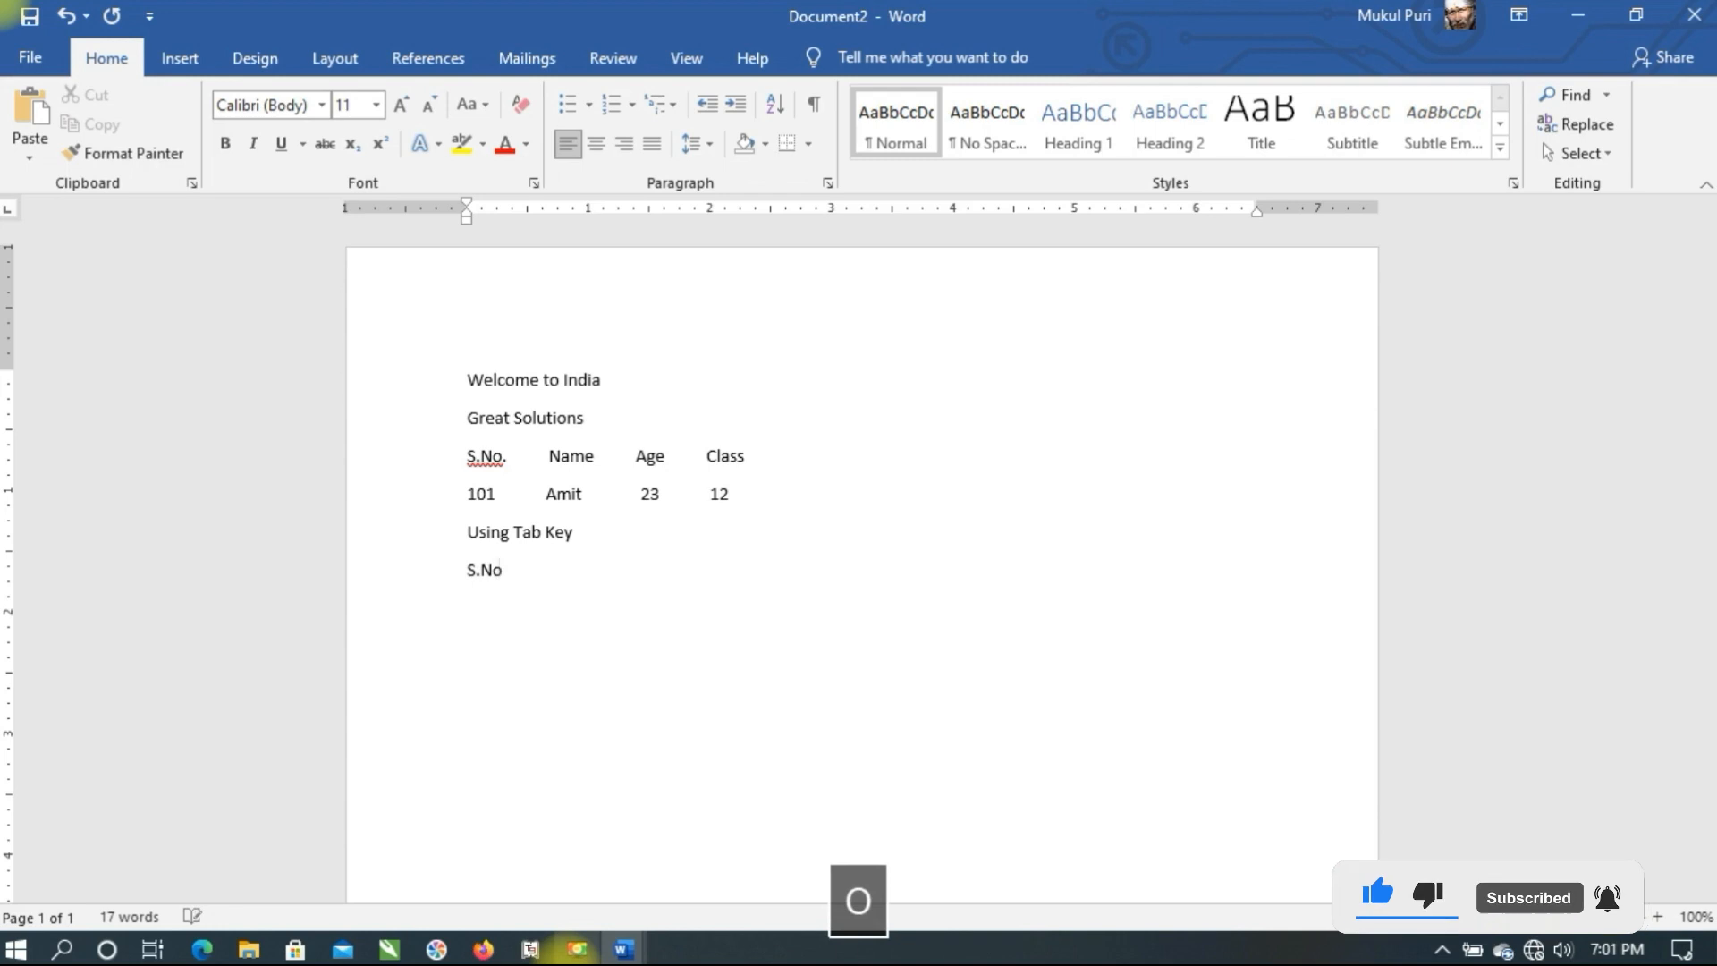
key("Tab")
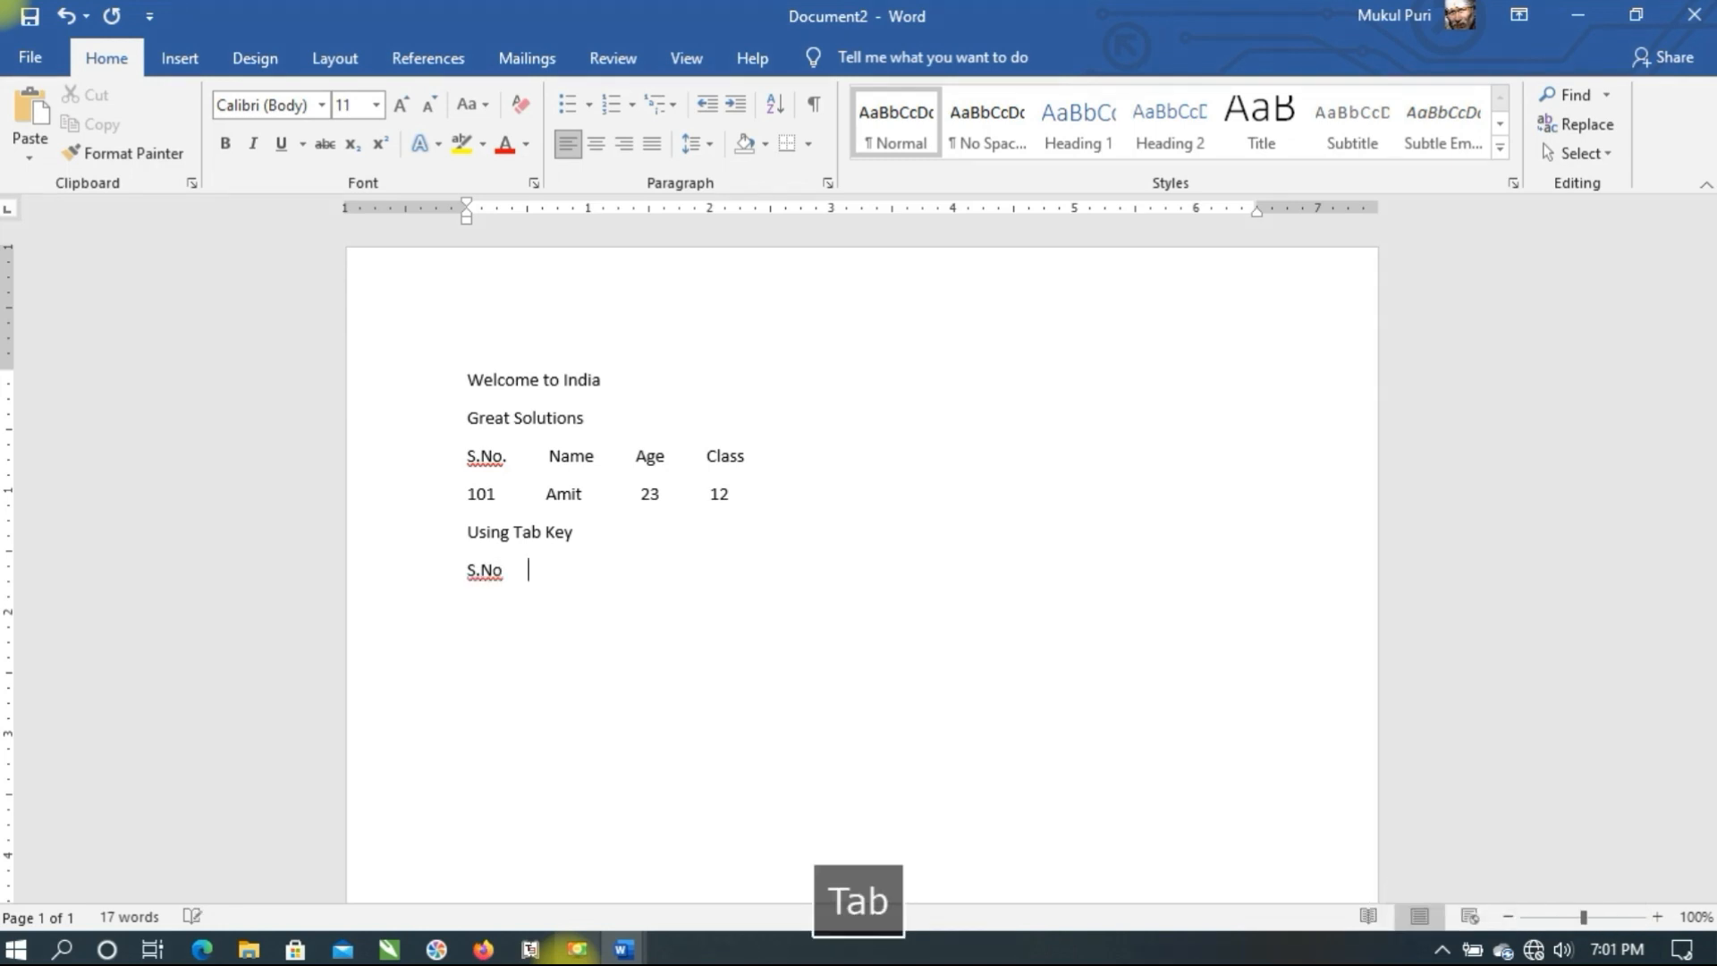
key("Tab")
type("N")
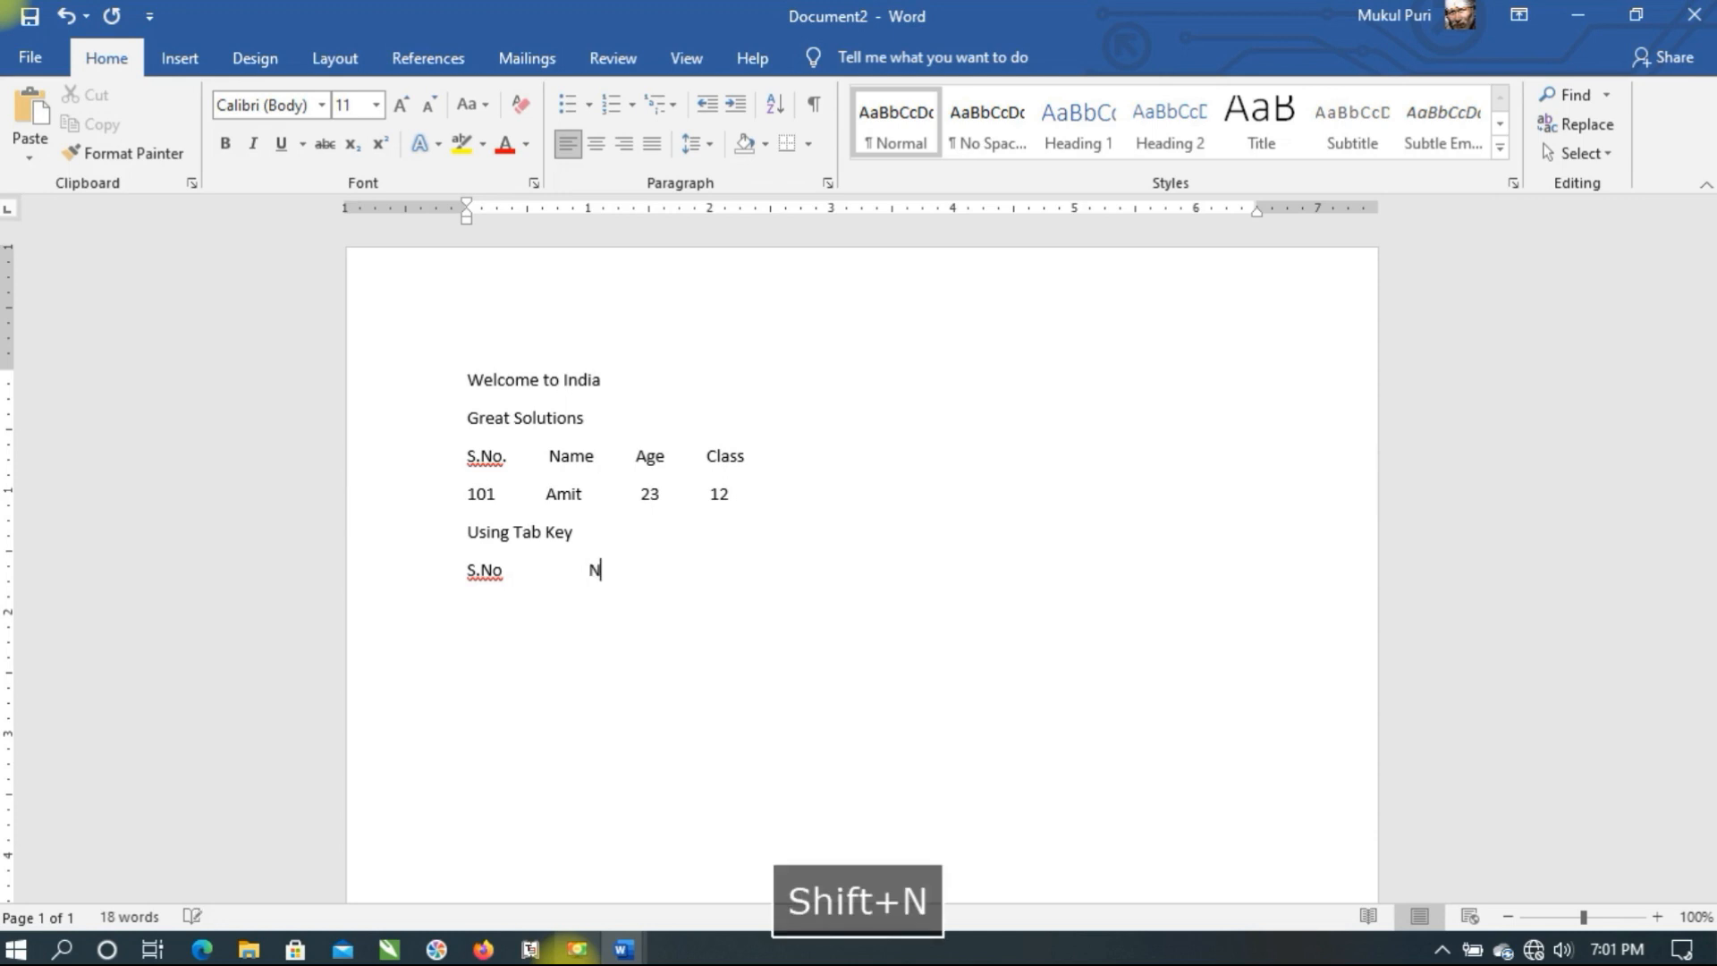
type("ame")
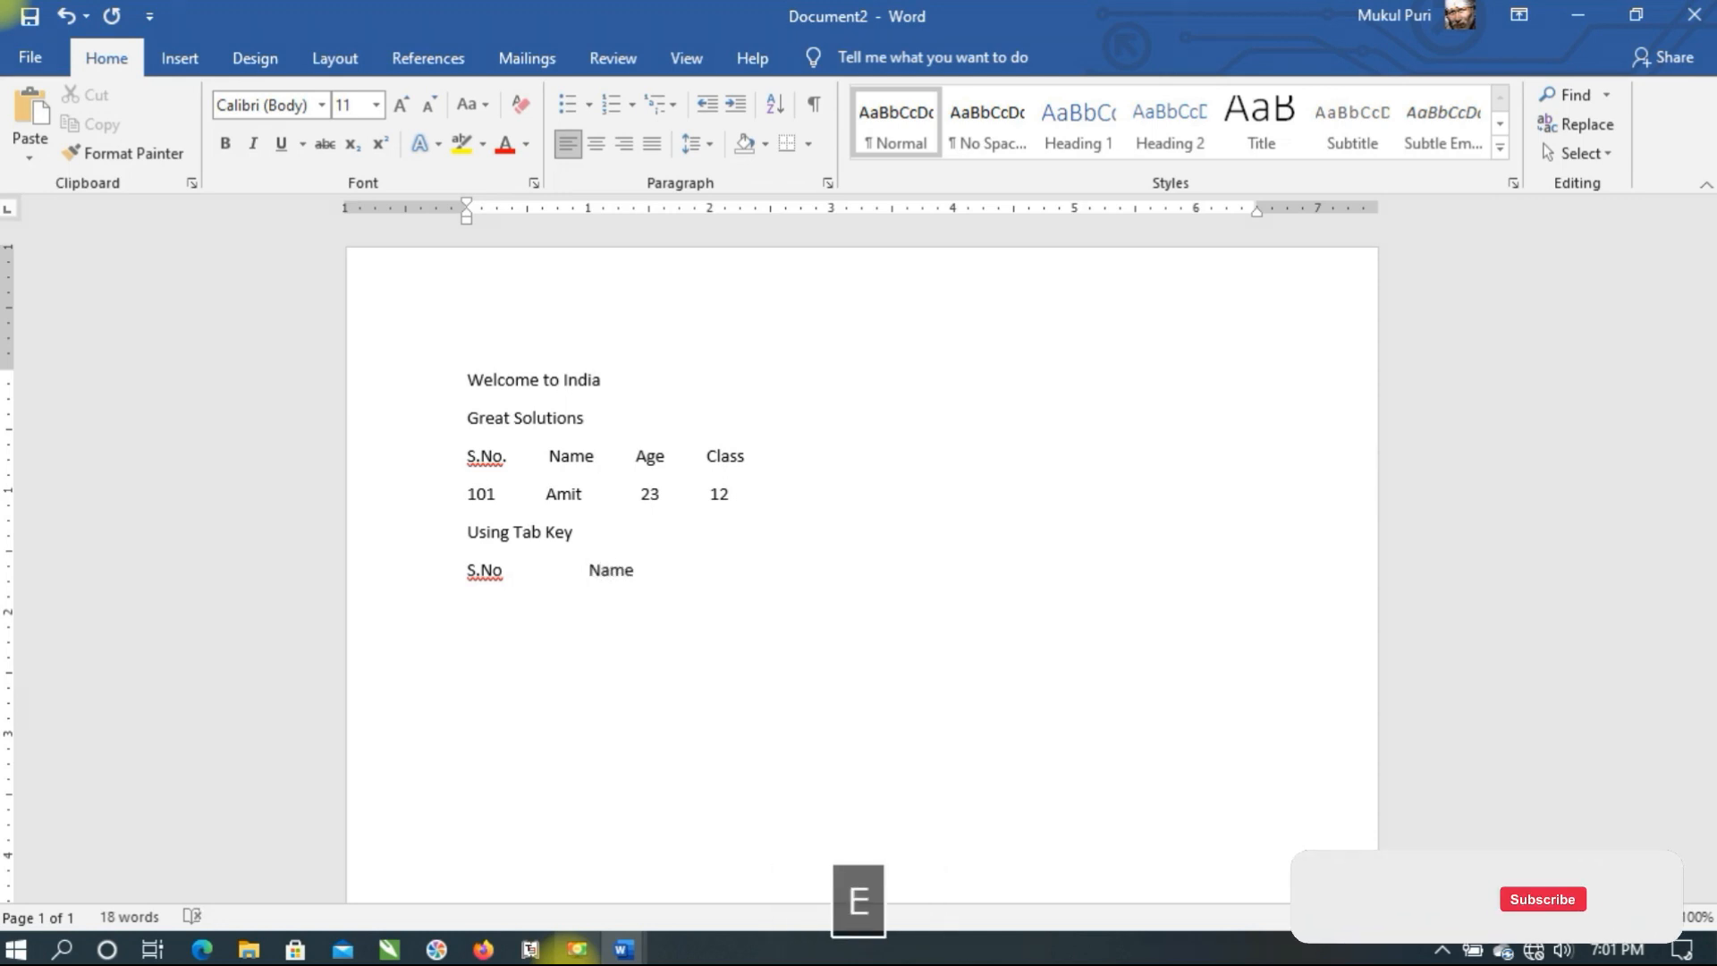
key("Tab")
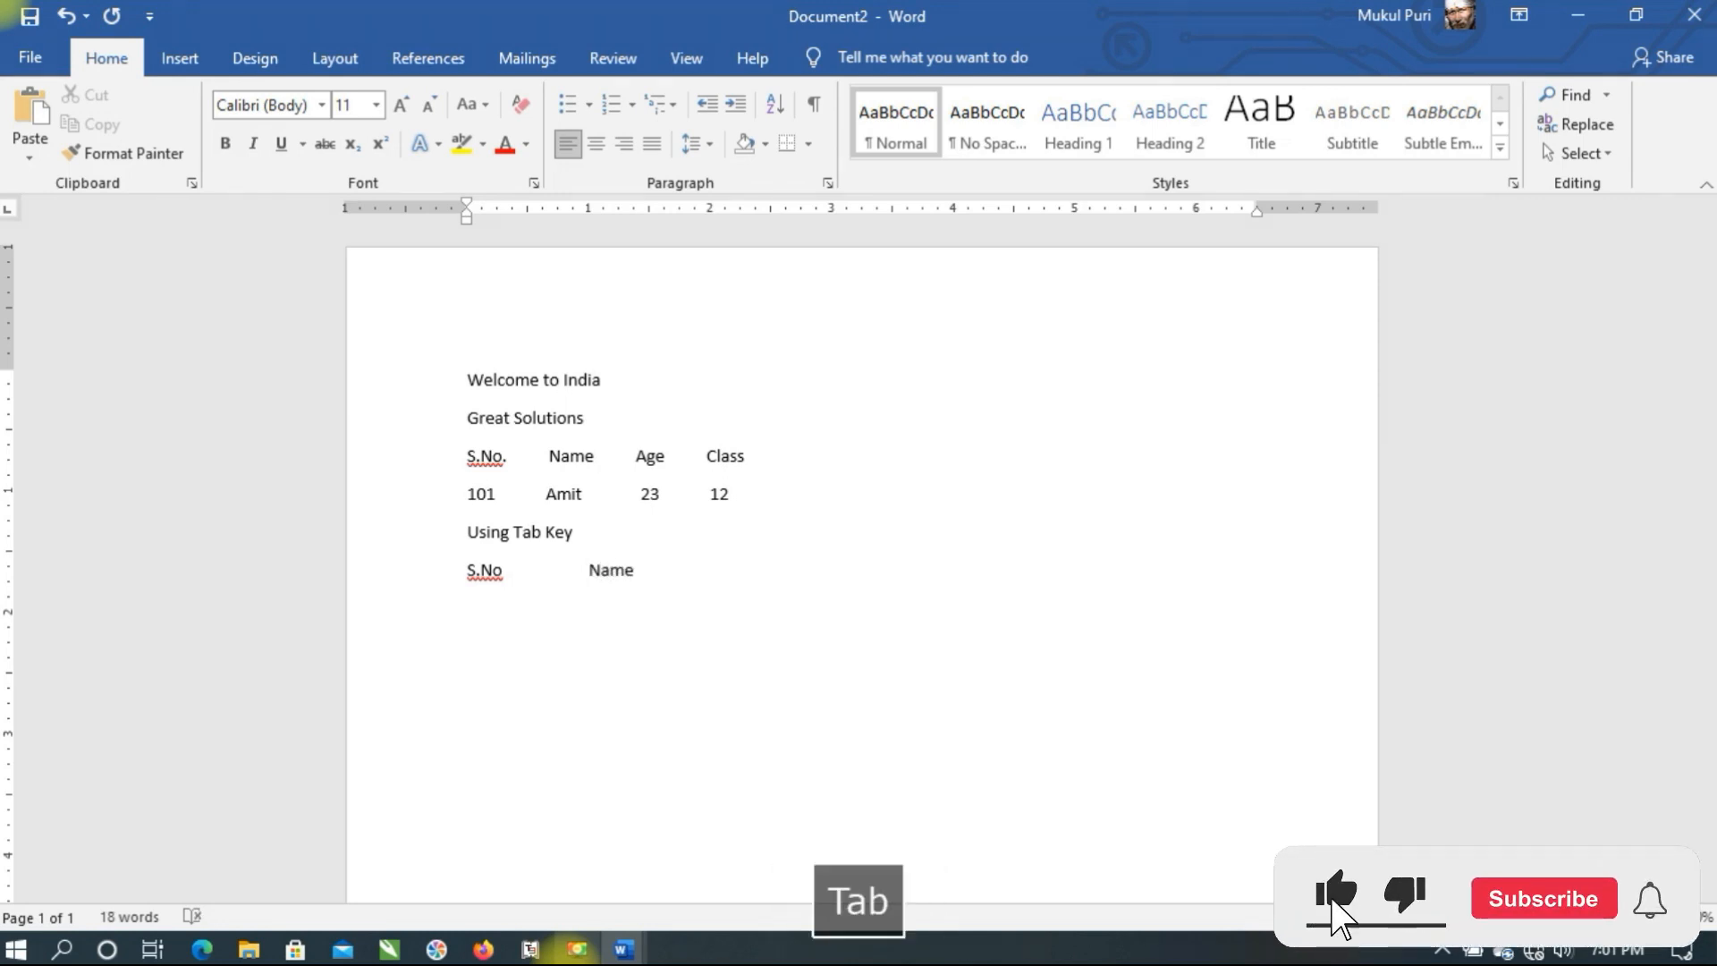
type("Age")
key("Tab")
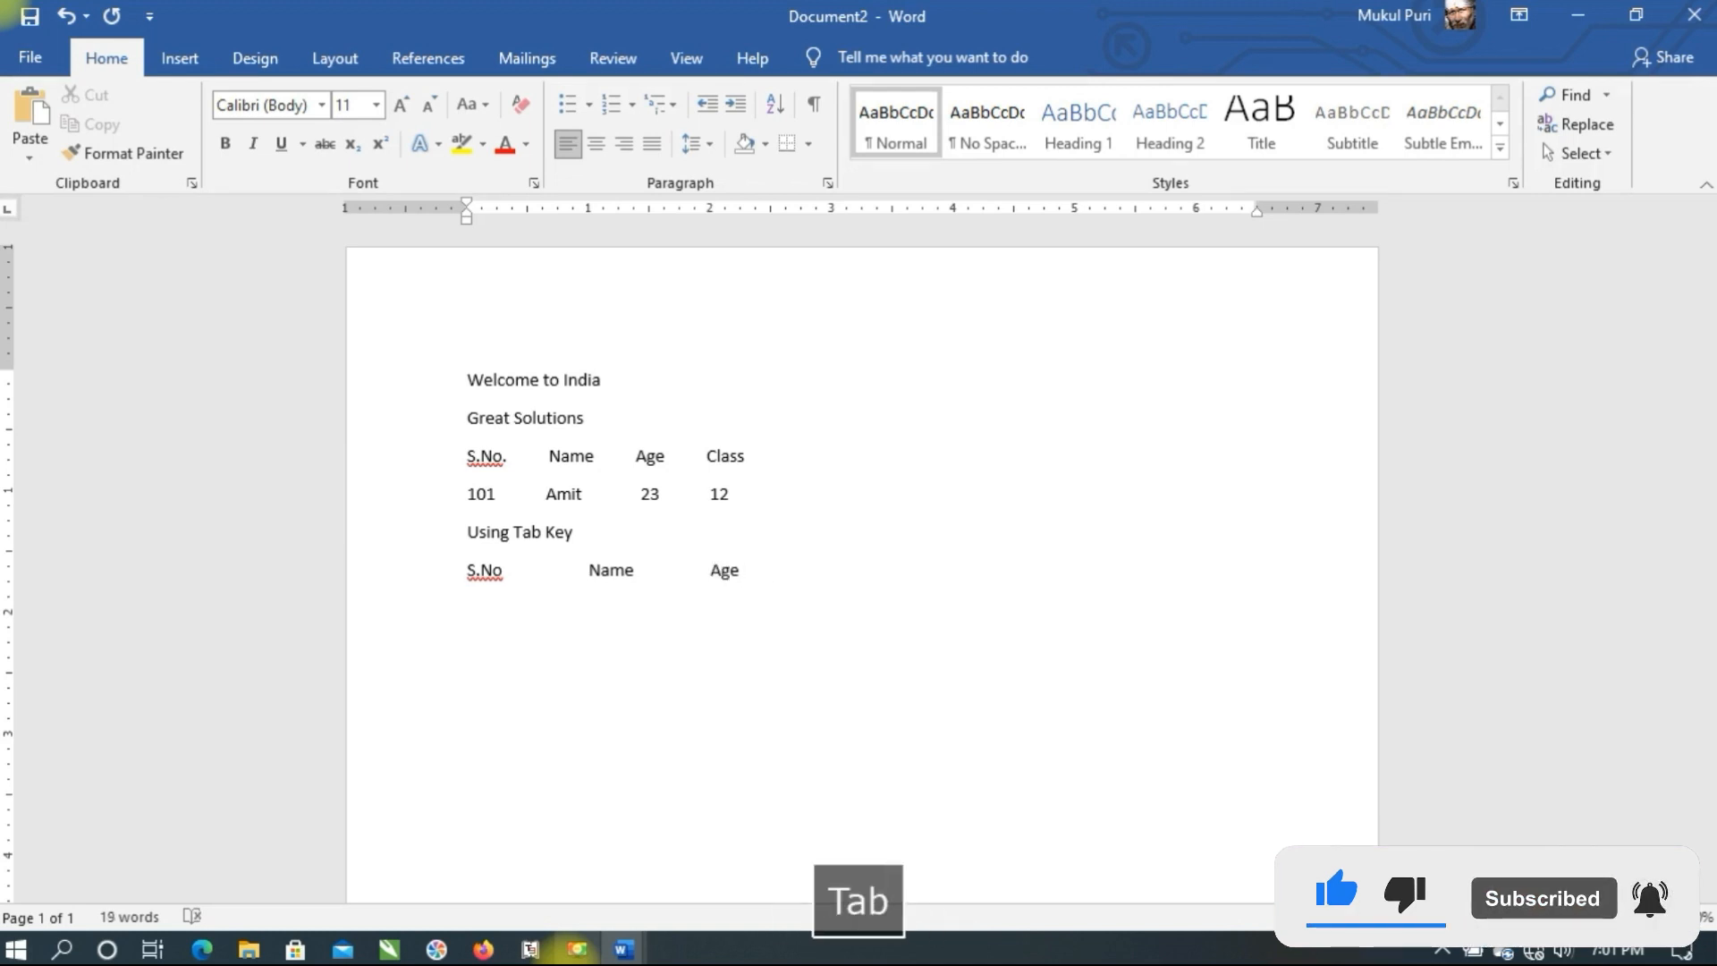
type("Cla")
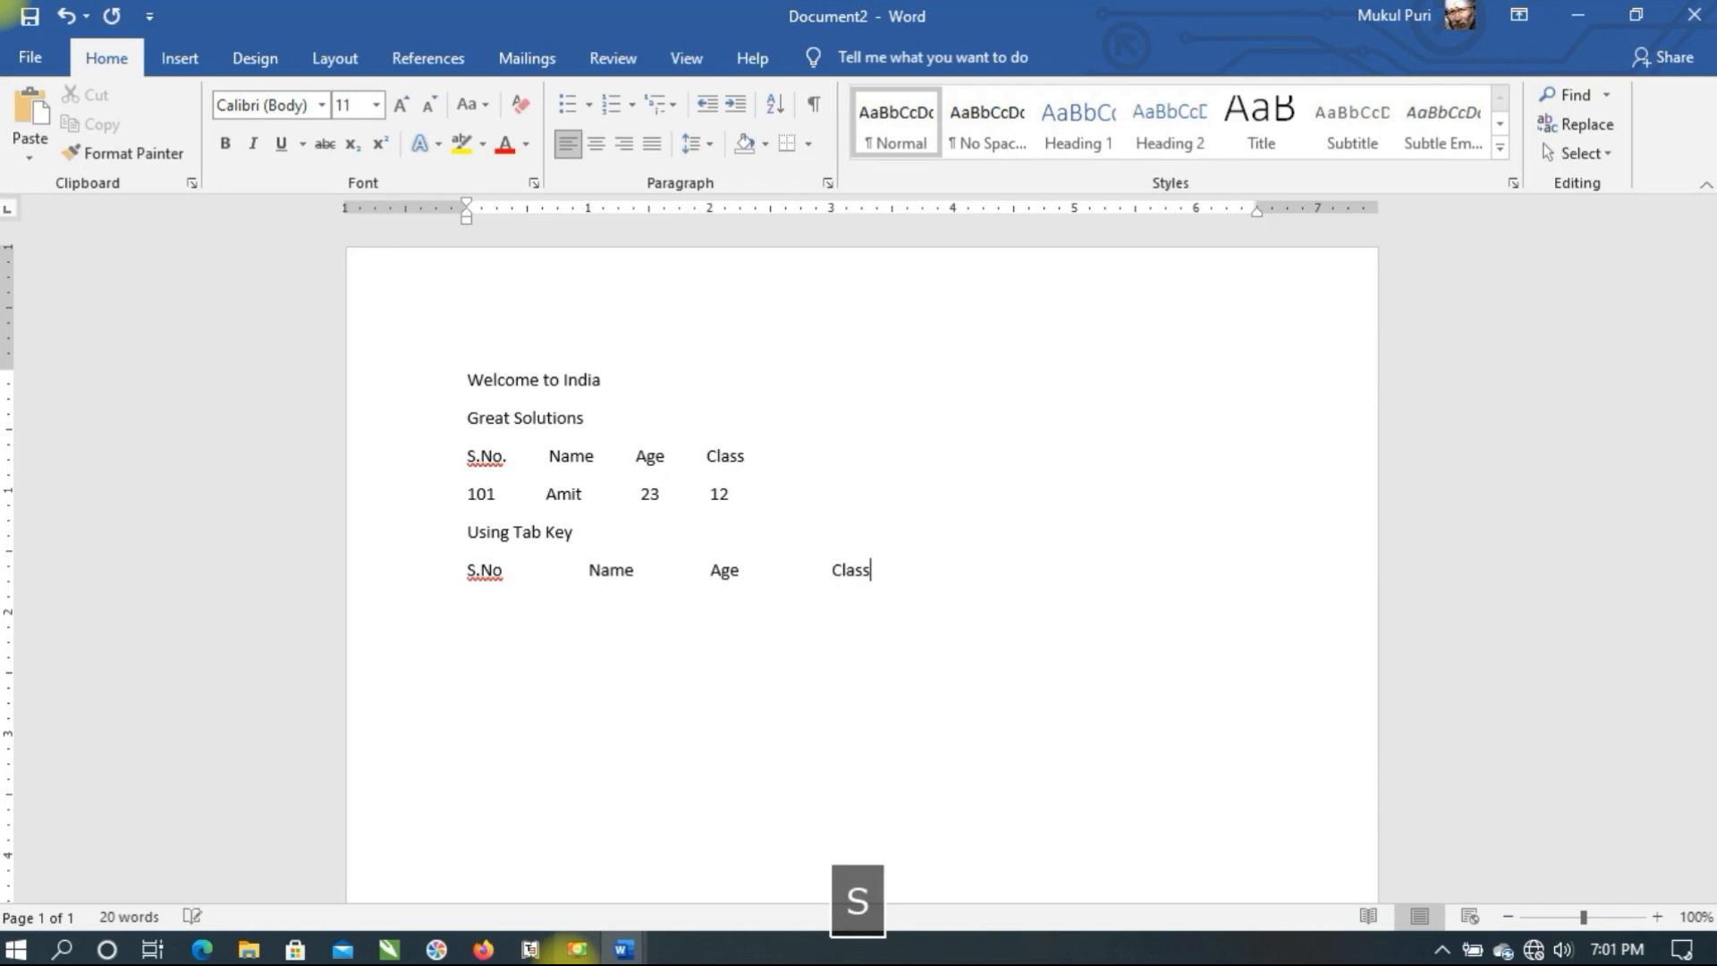
type("ss")
key("Return")
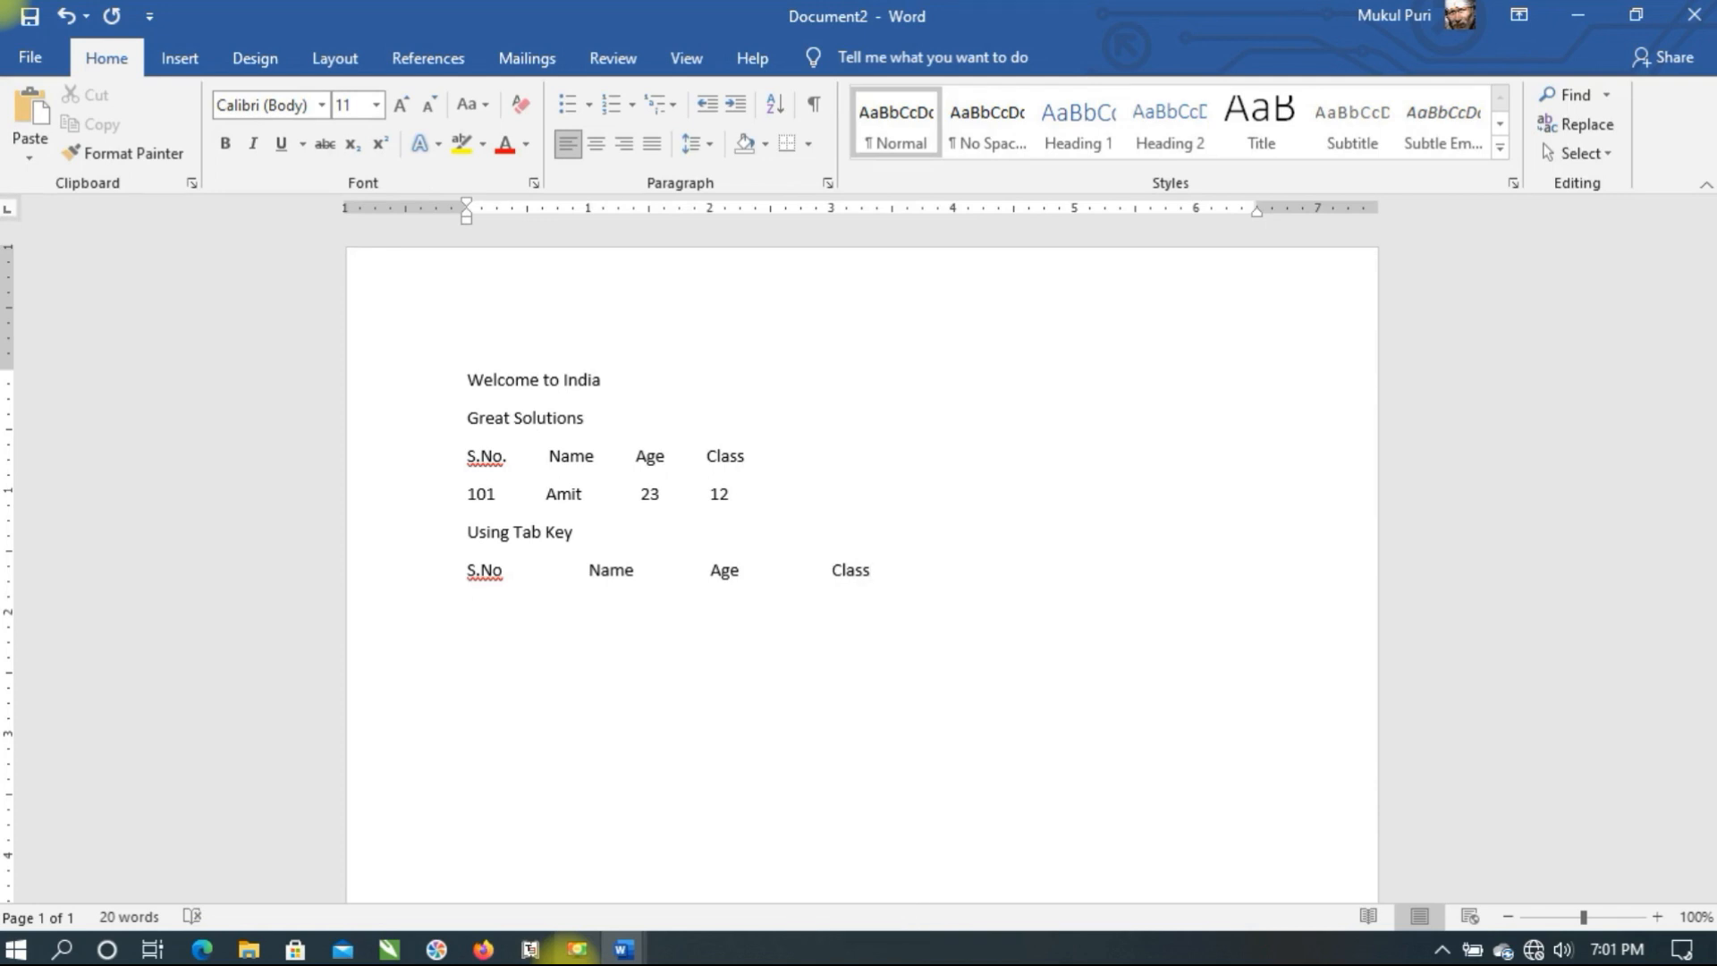
Enter the Tab-separated row for student 101 with the student's name, age 23 and class 12, fixing typos
type("101")
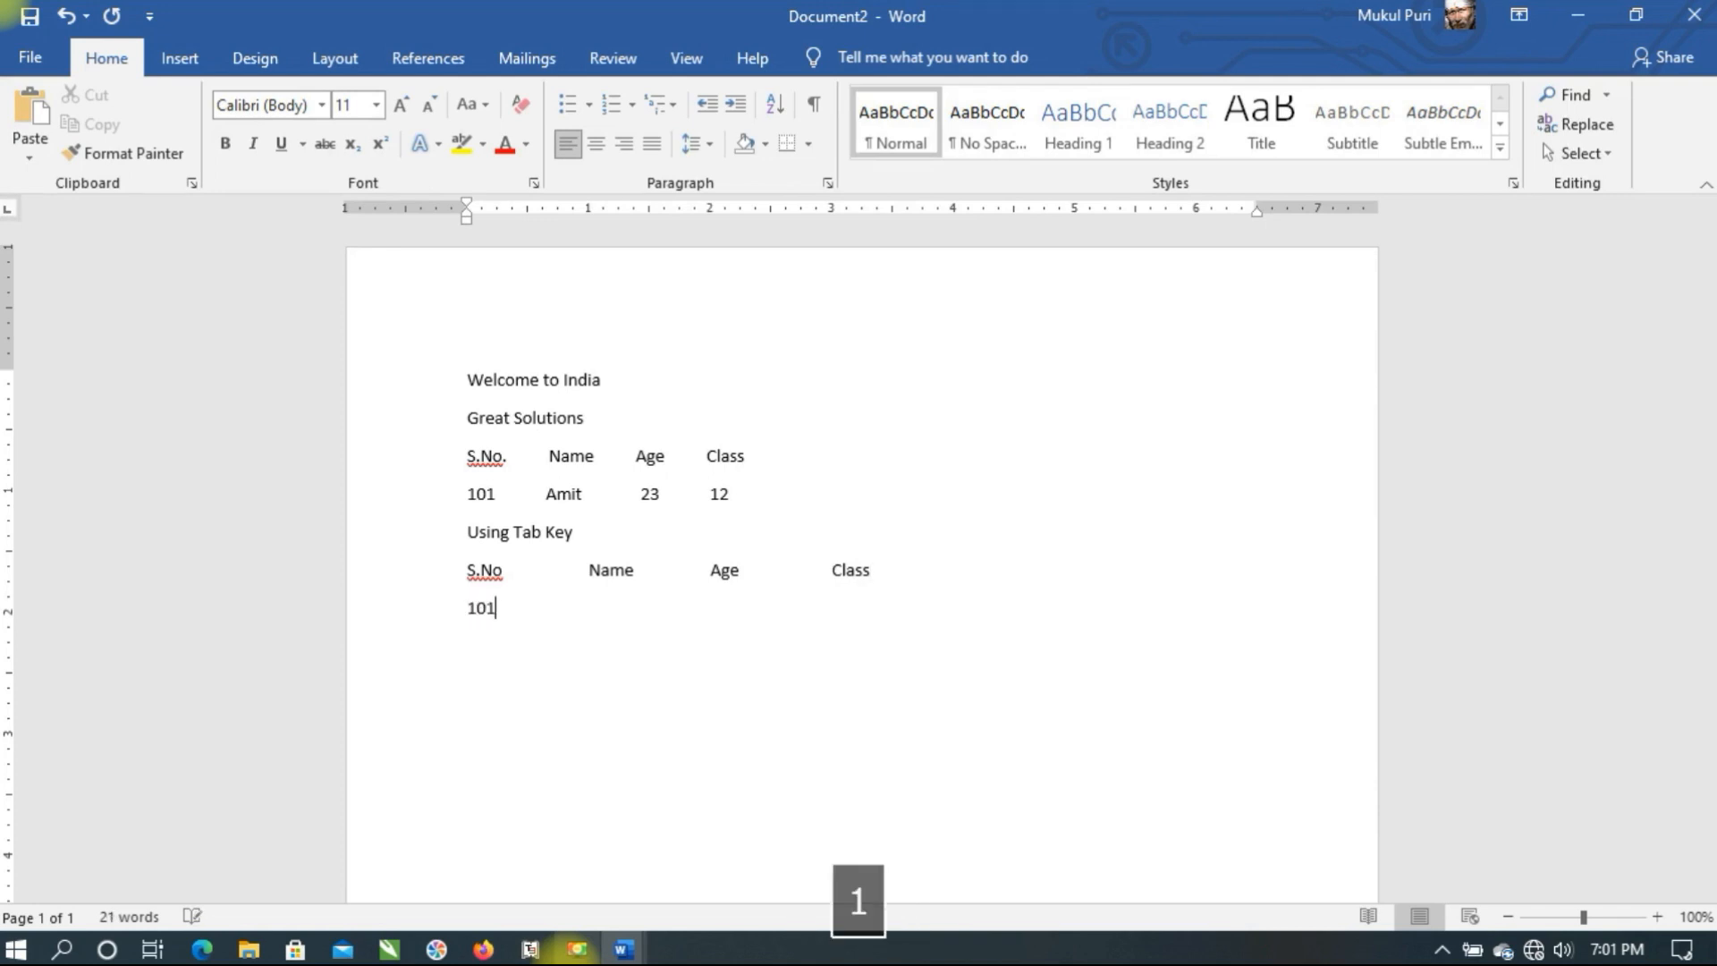
key("Tab")
key("Tab")
type("m")
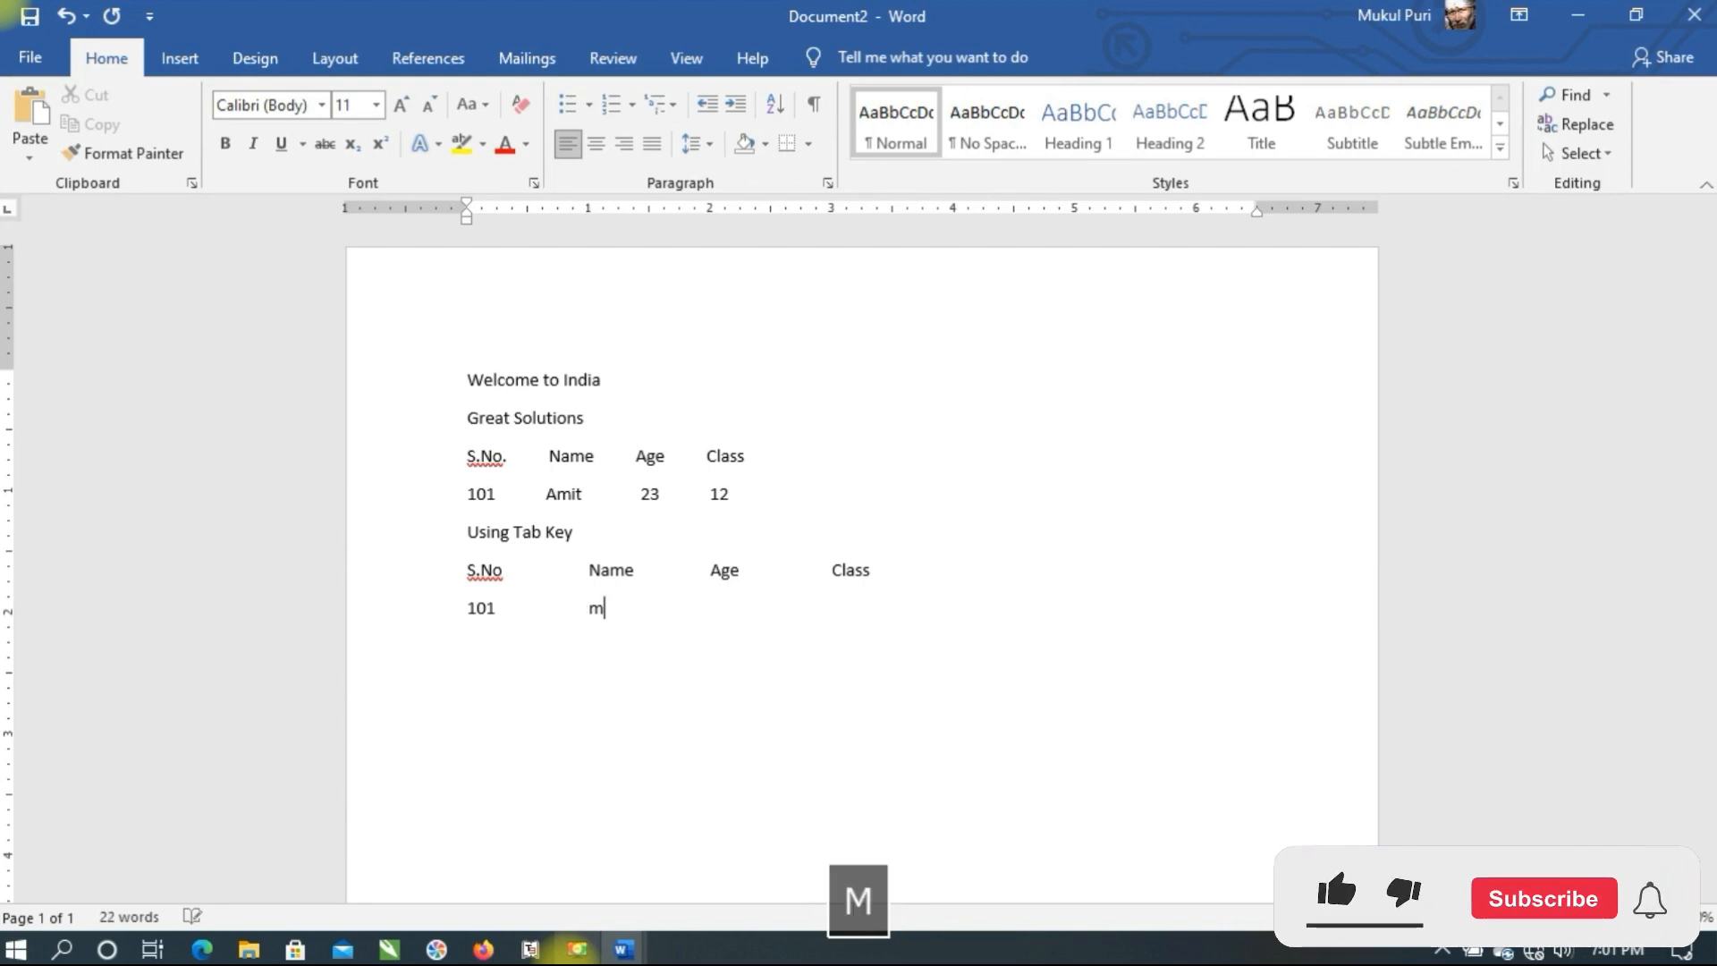
key("BackSpace")
type("Amir")
key("BackSpace")
type("t Lu")
key("BackSpace")
key("BackSpace")
type("Kumar")
key("Tab")
type("23")
key("Tab")
type("1")
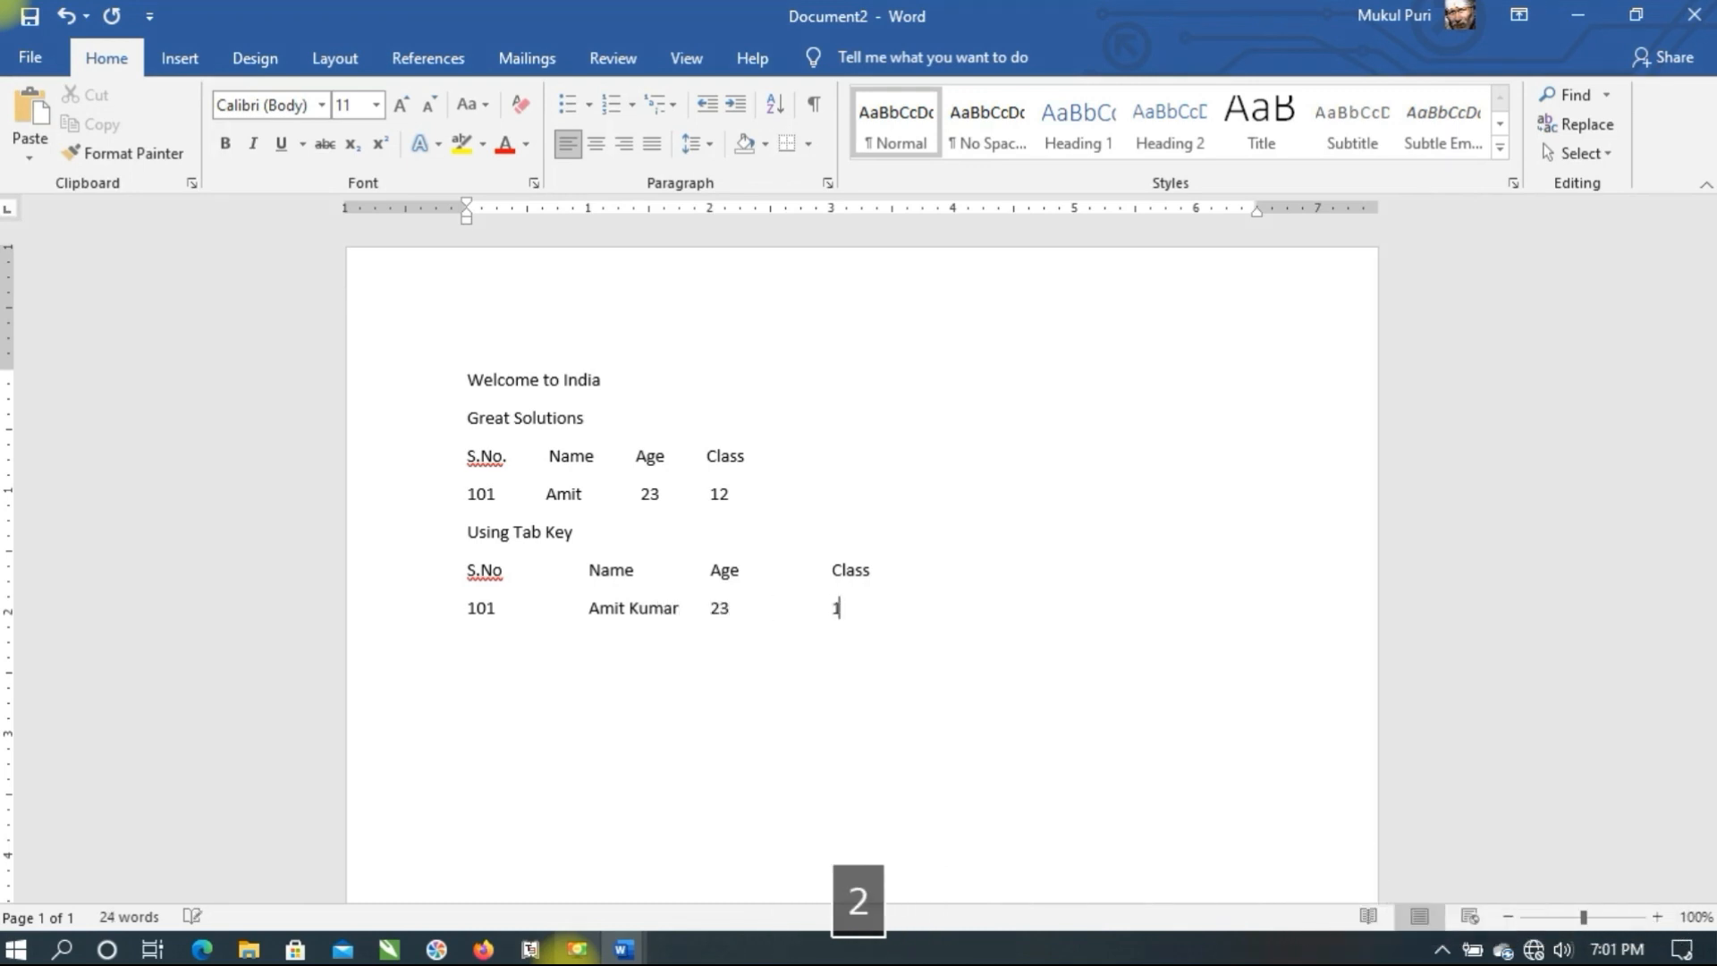
key("Return")
Enter the Tab-separated row for student 102 with the student's name, age 22 and class 12
type("102")
key("Tab")
type("Sushil Kumar")
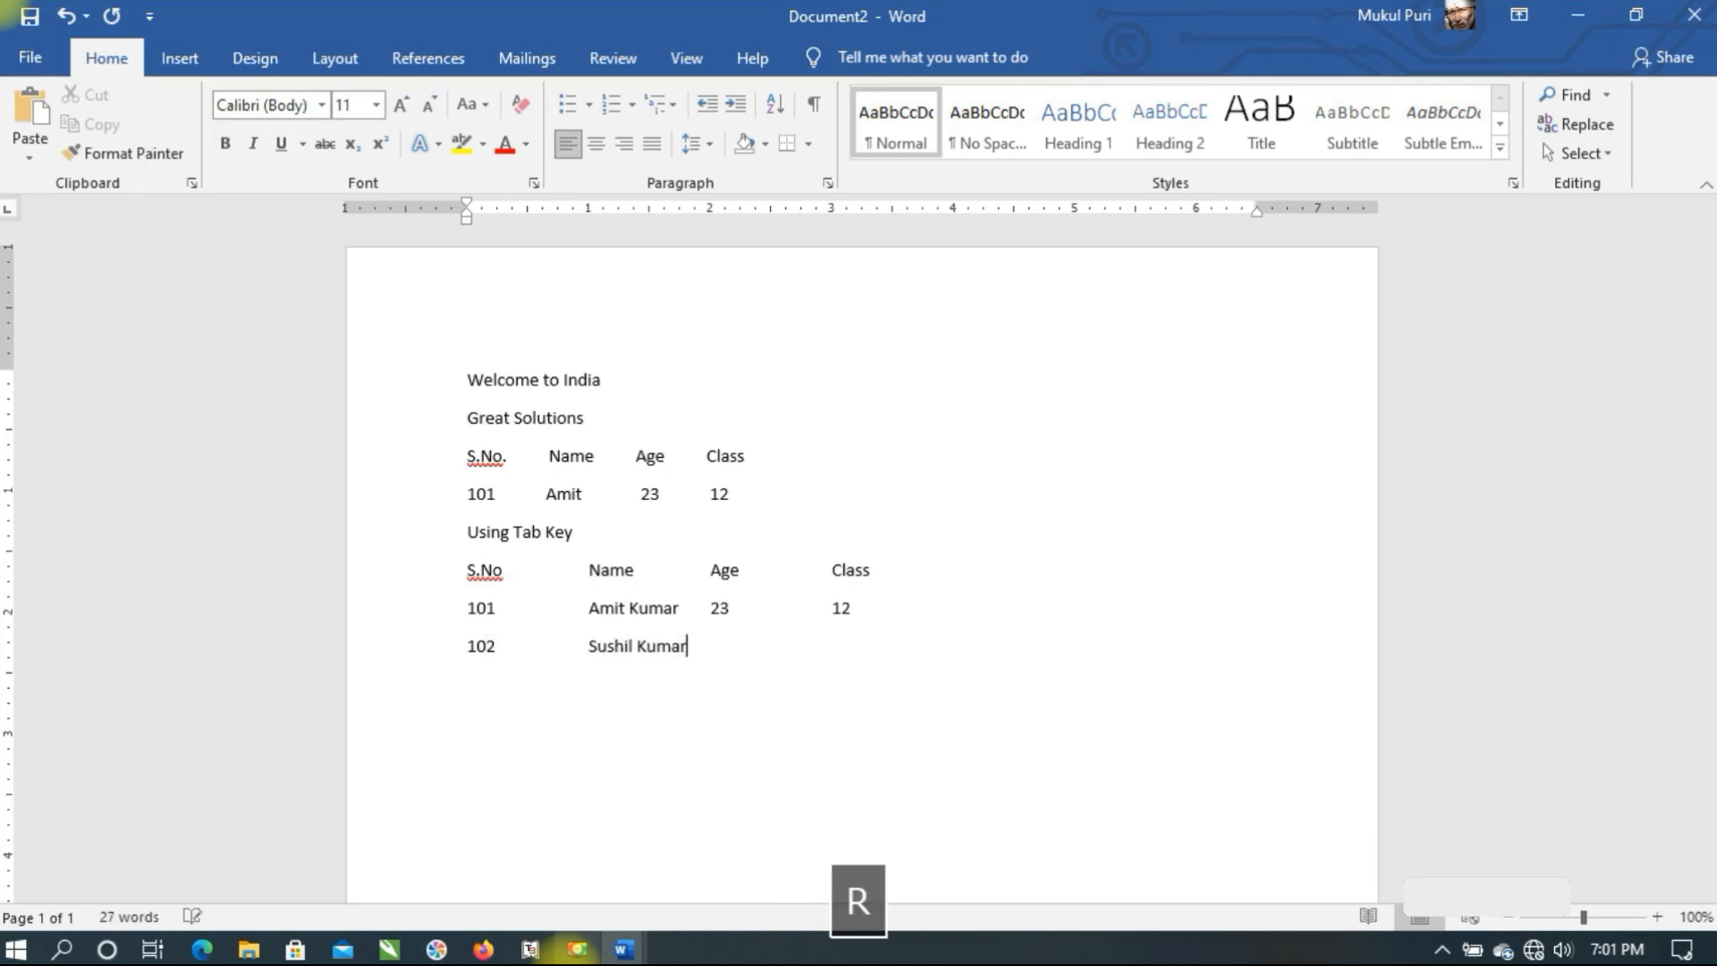
key("Tab")
type("22")
key("Tab")
type("12")
key("Return")
Enter the Tab-separated row for student 103 with the student's name, age 21 and class 12
type("103")
key("Tab")
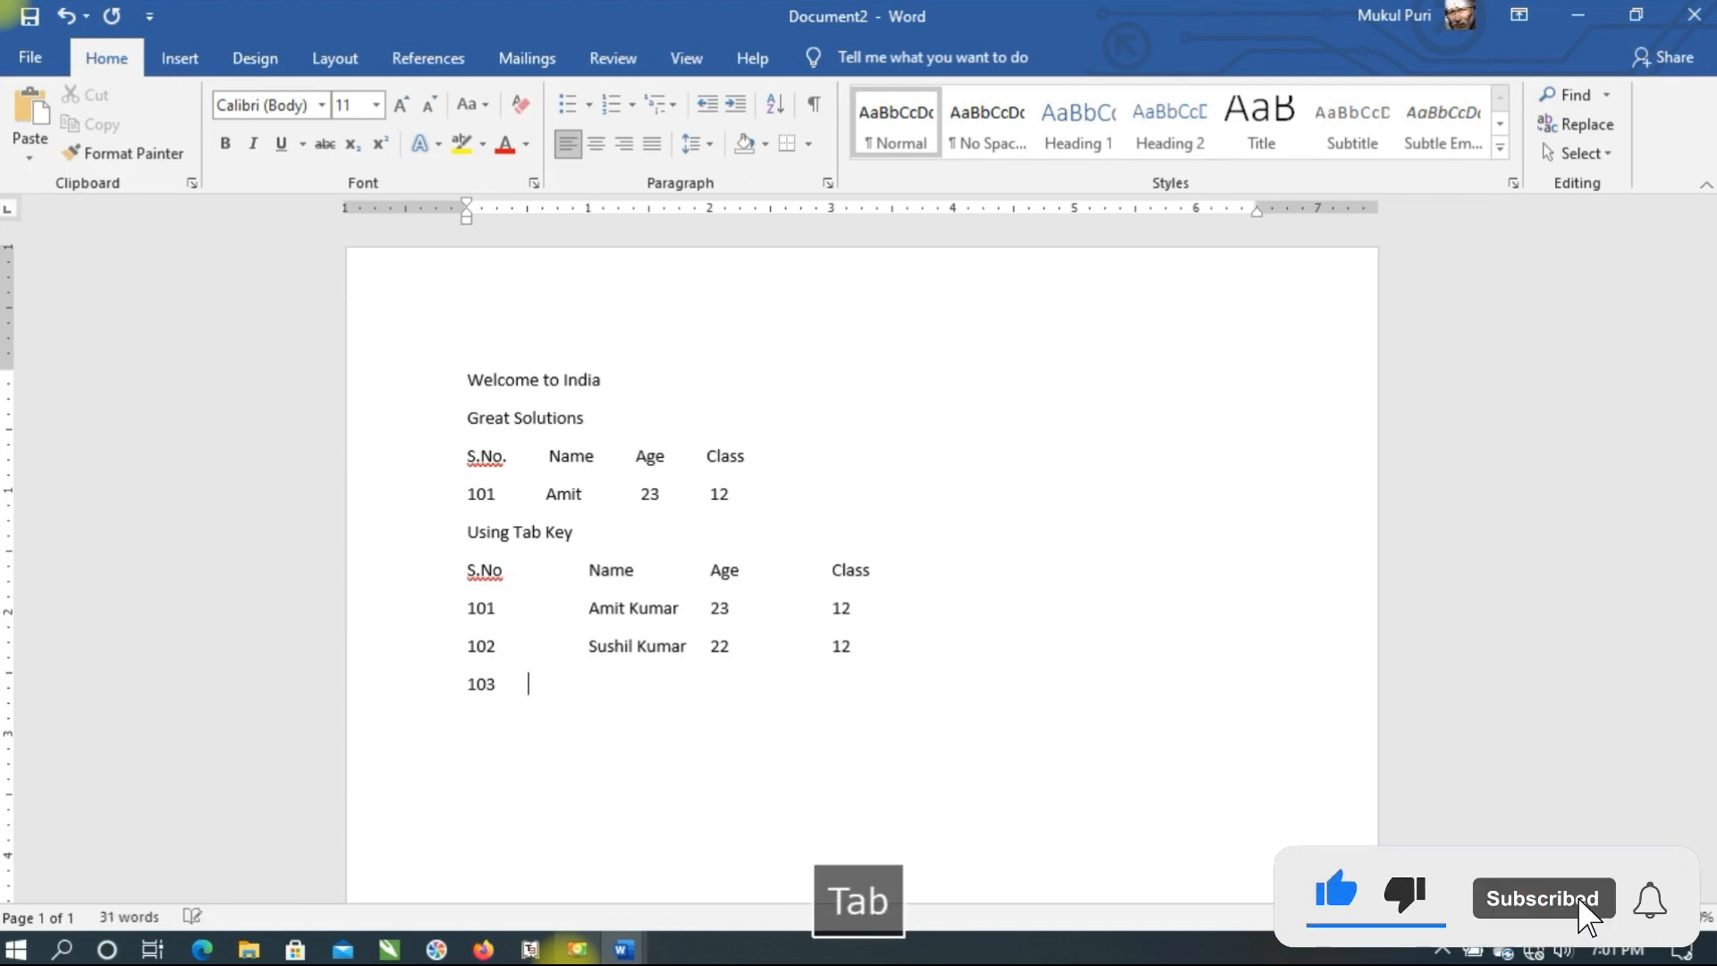
key("Tab")
type("Ravi Mohan")
key("Tab")
type("21")
key("Tab")
type("12")
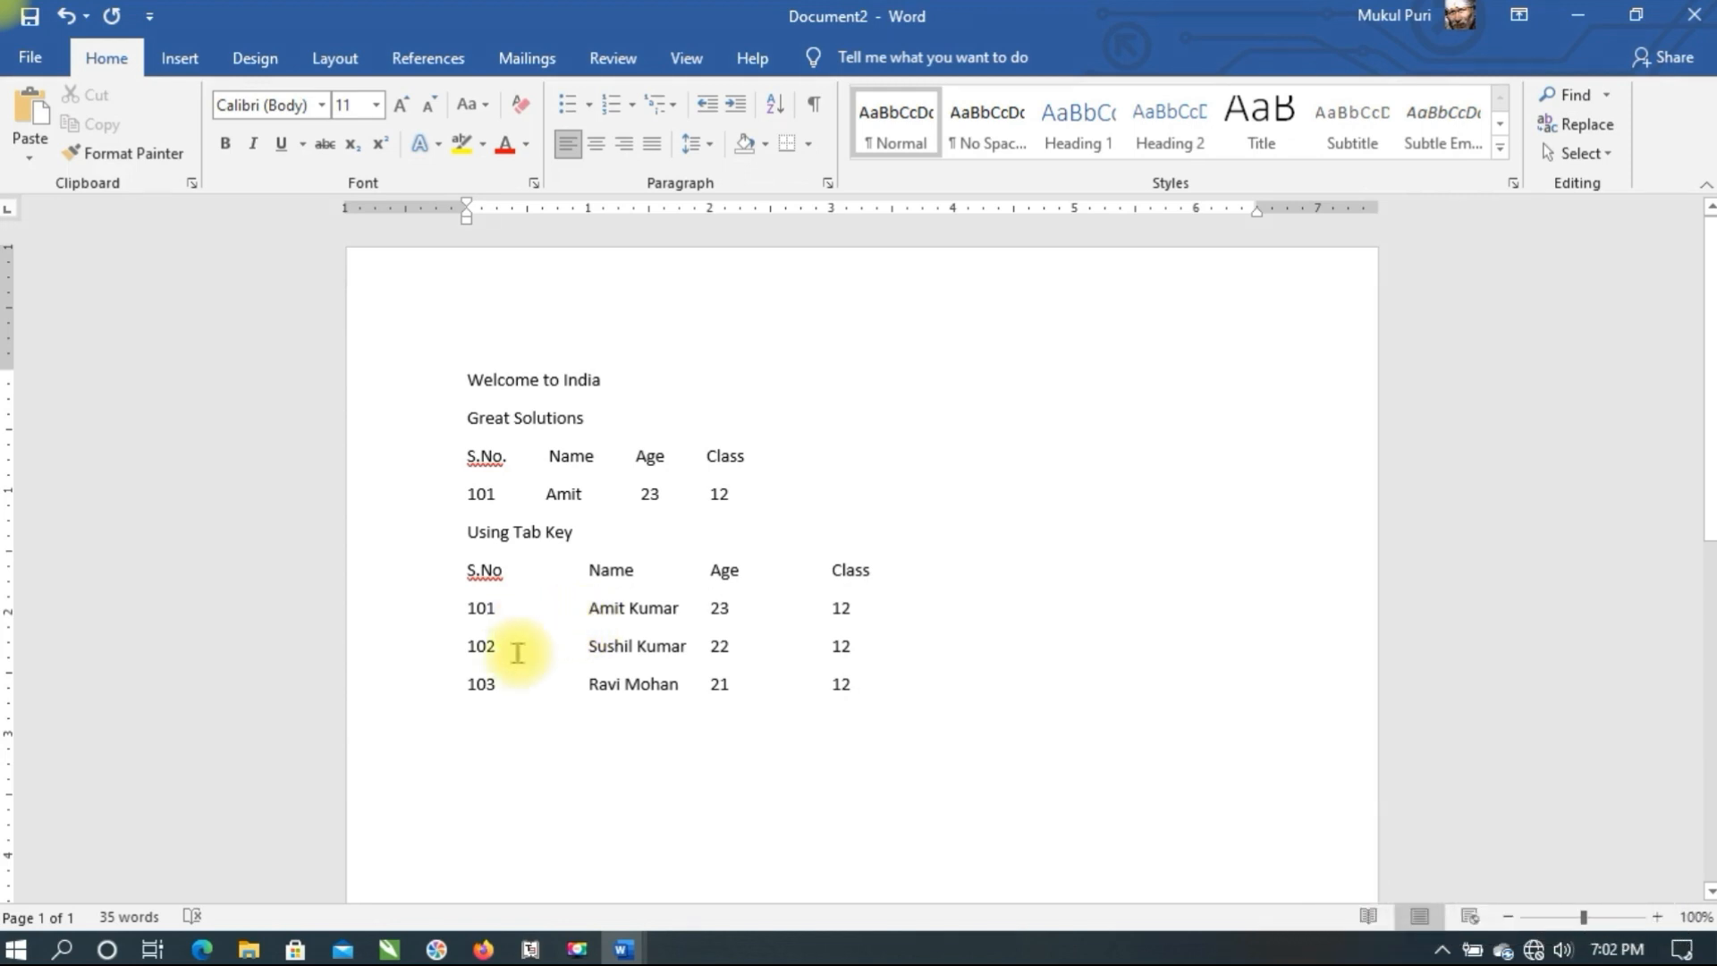
Bring the Class 1 notes forward and select the word 'Backspace' in item 5
mouse_move(631, 946)
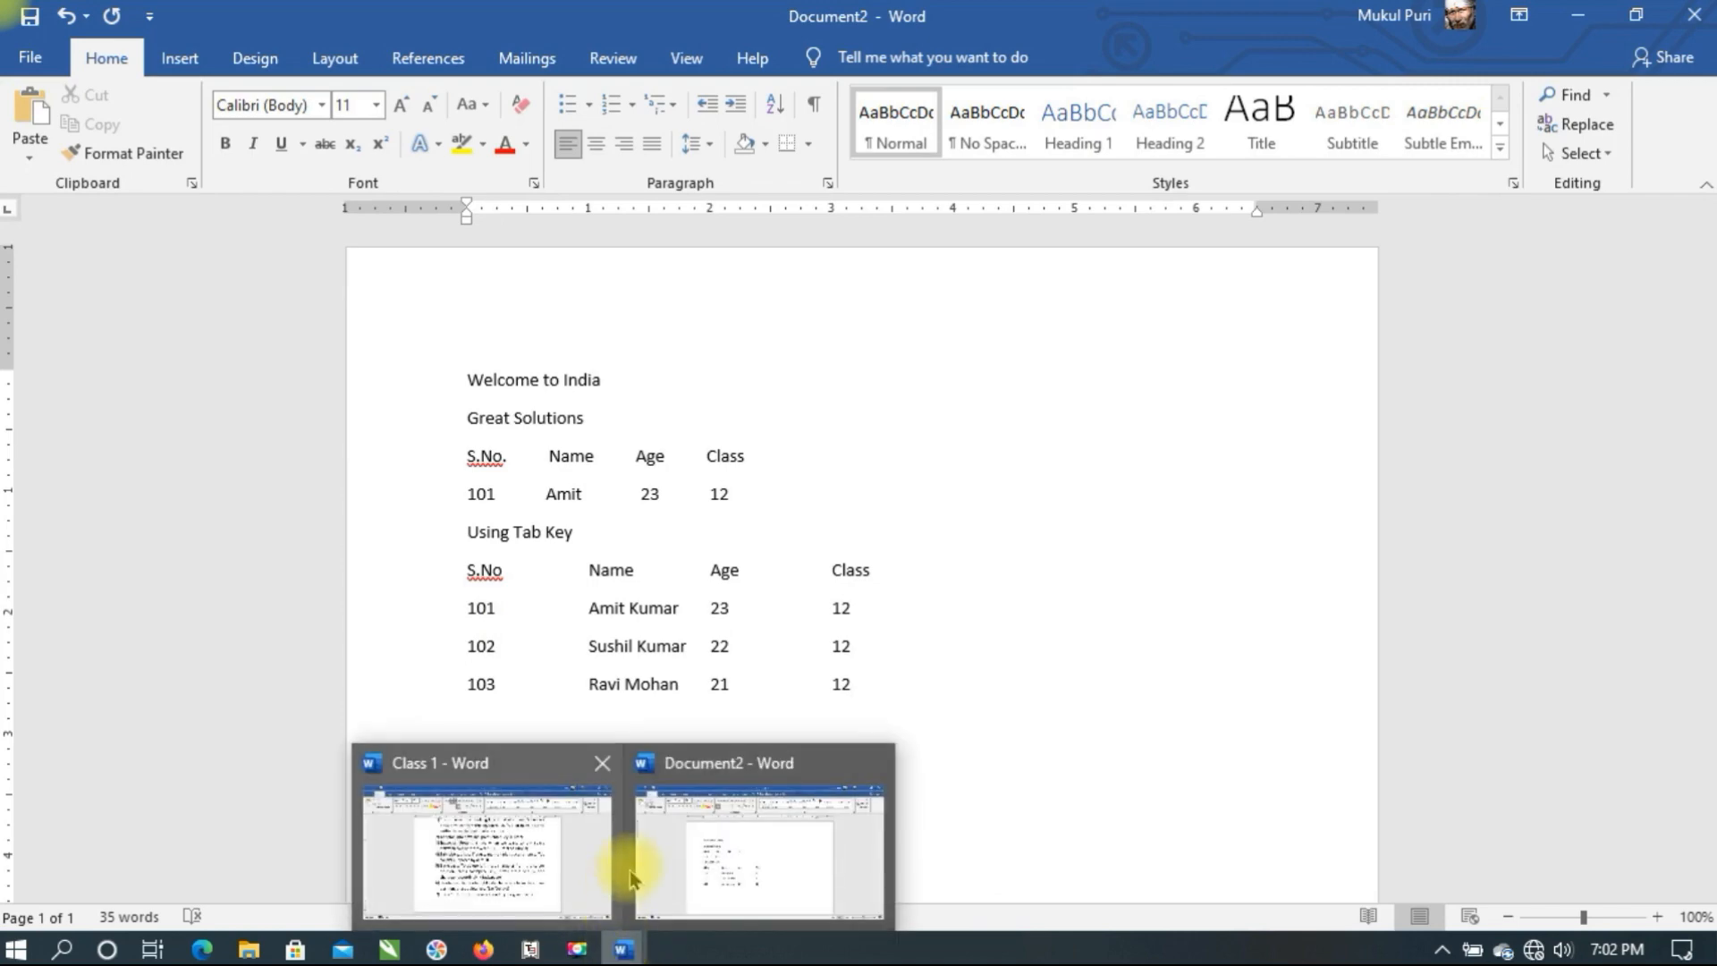
left_click(536, 872)
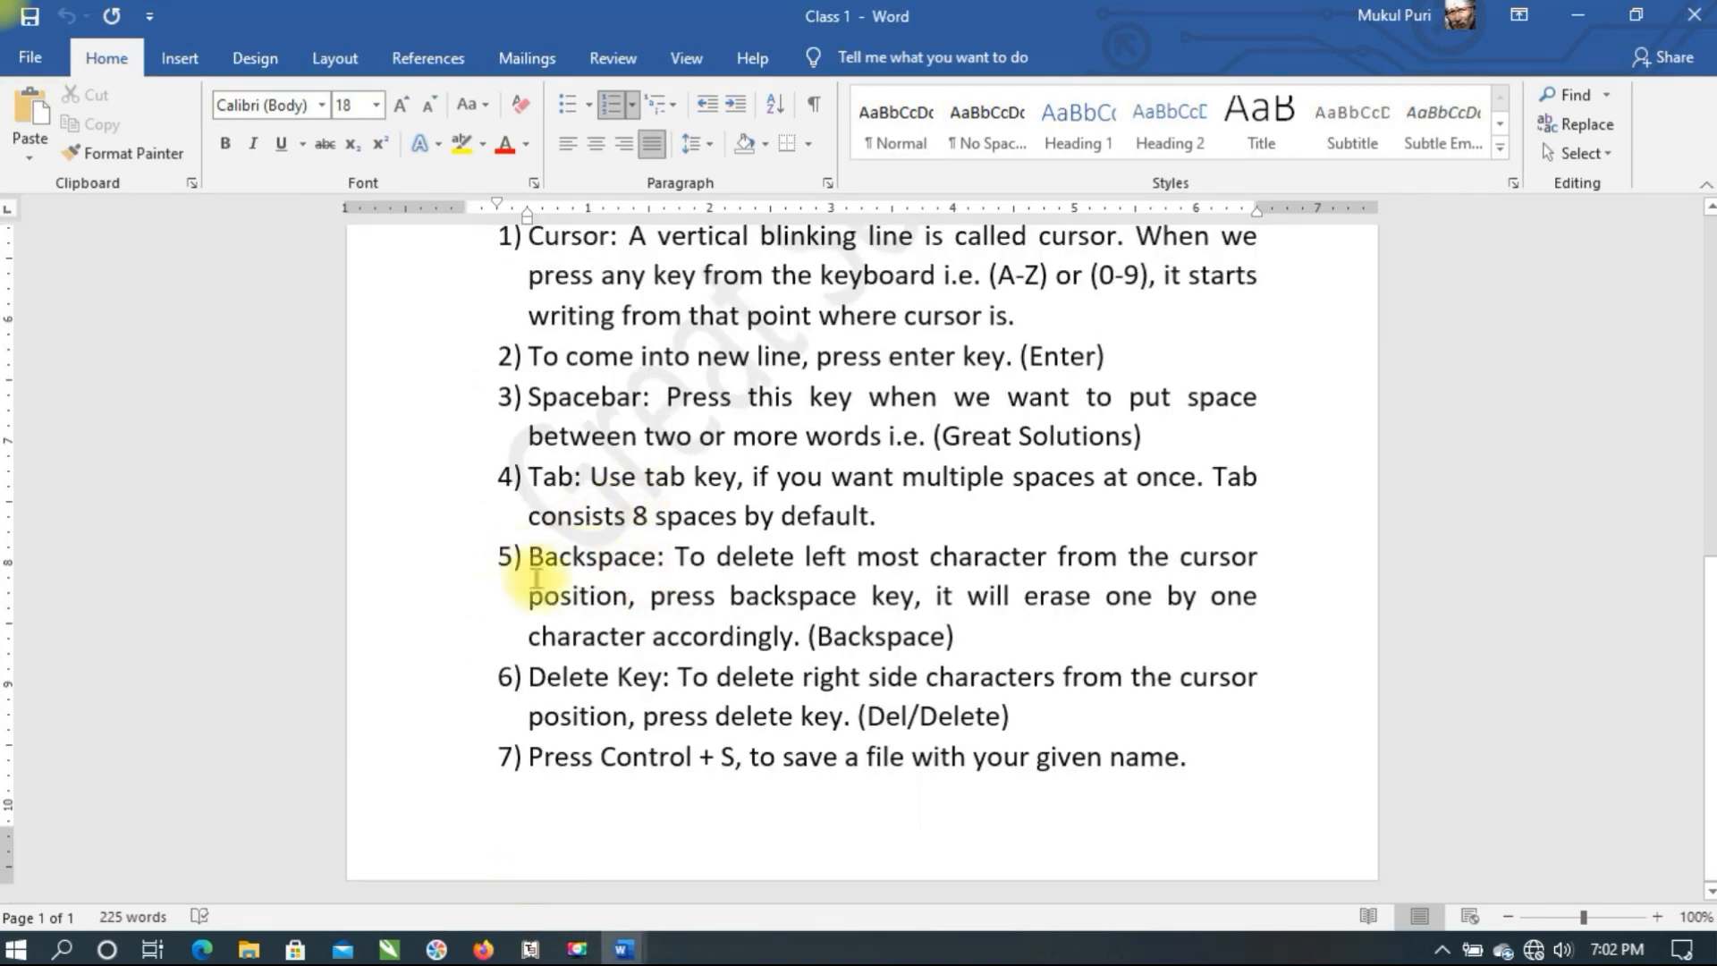
left_click_drag(526, 555, 657, 556)
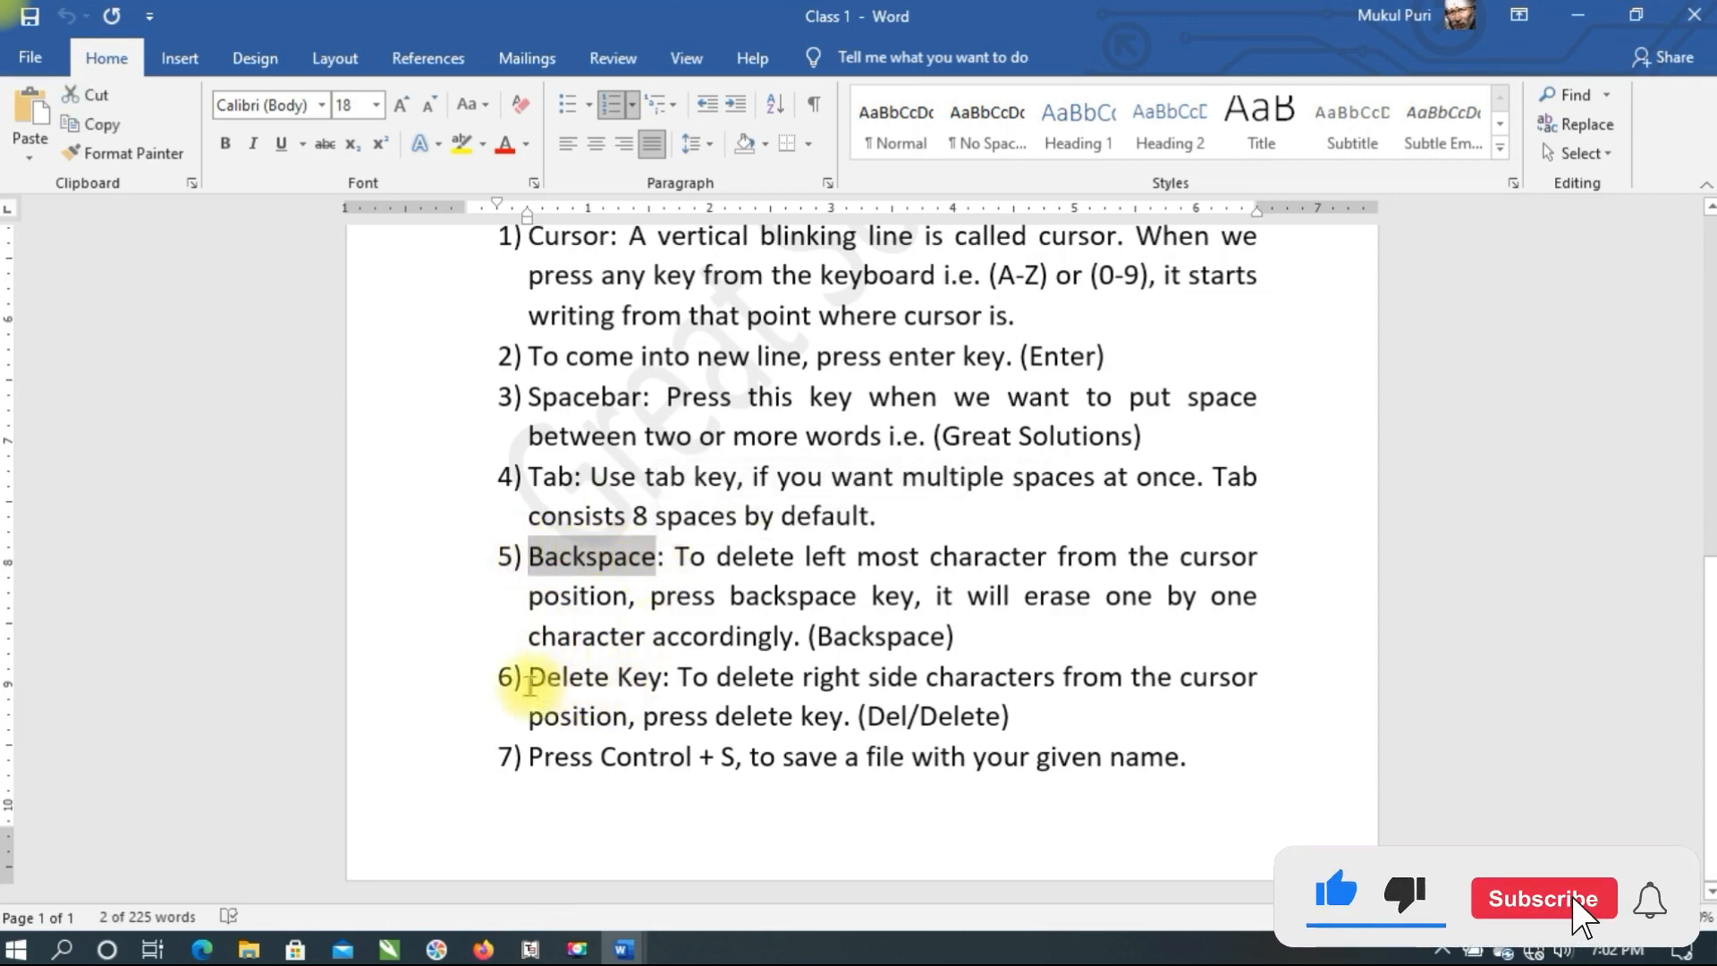
Return to Document2 and start a new line below the student rows
mouse_move(648, 946)
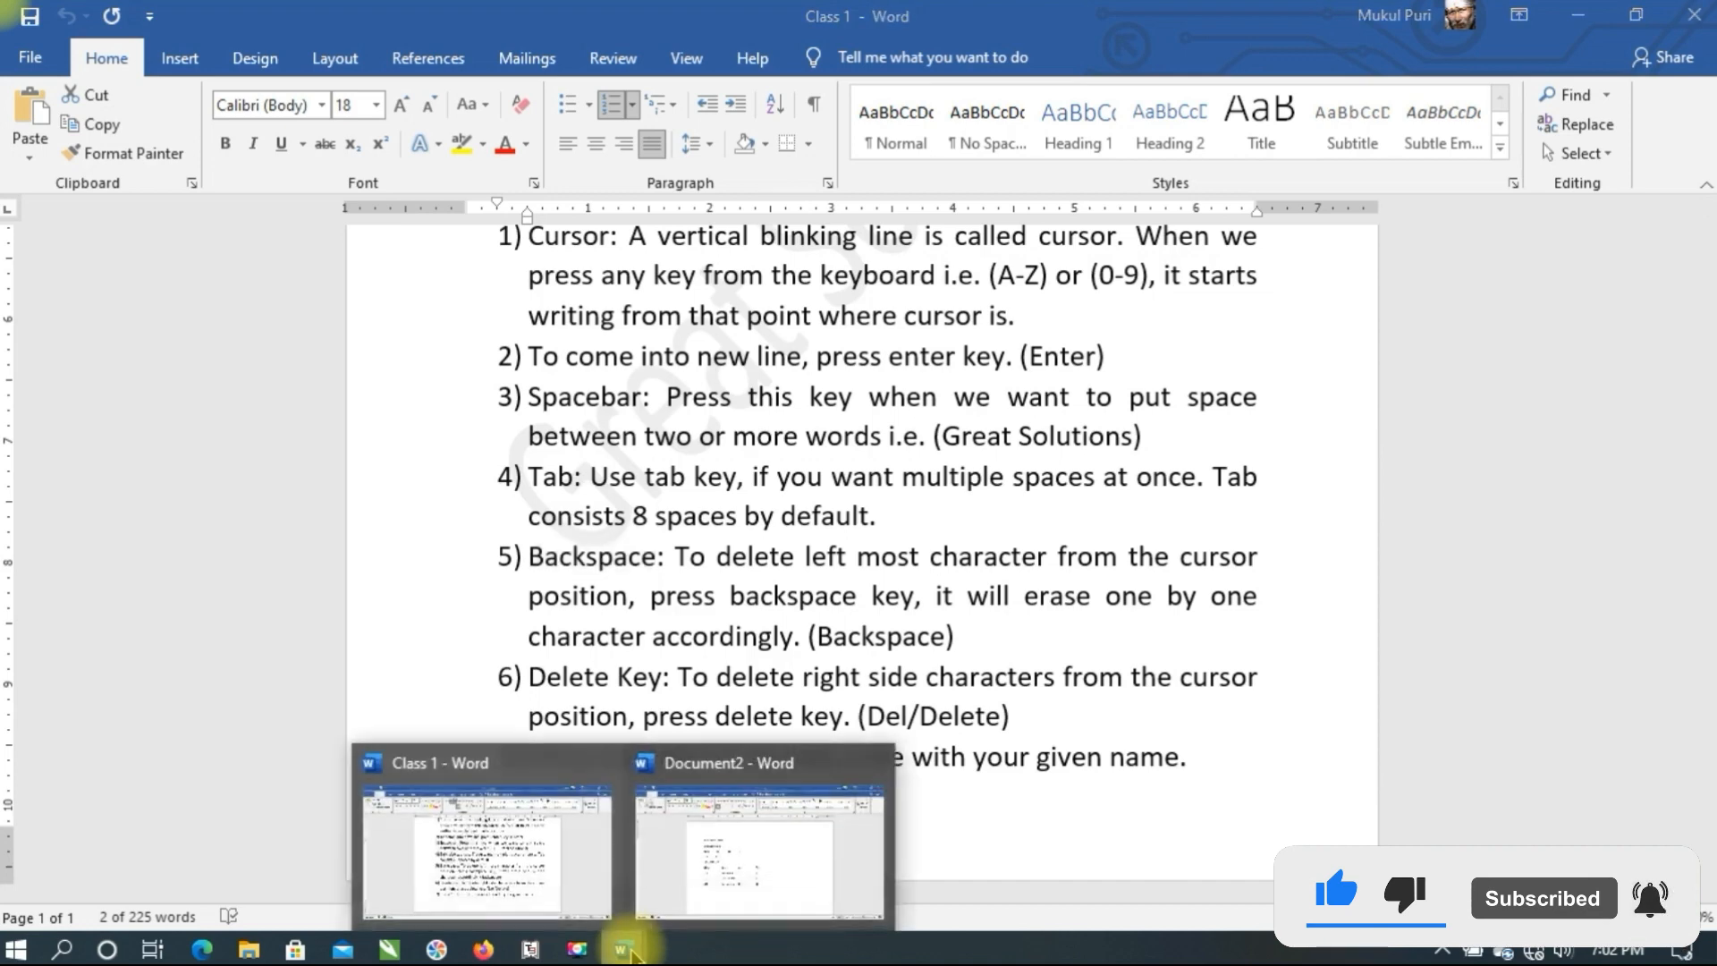
left_click(669, 875)
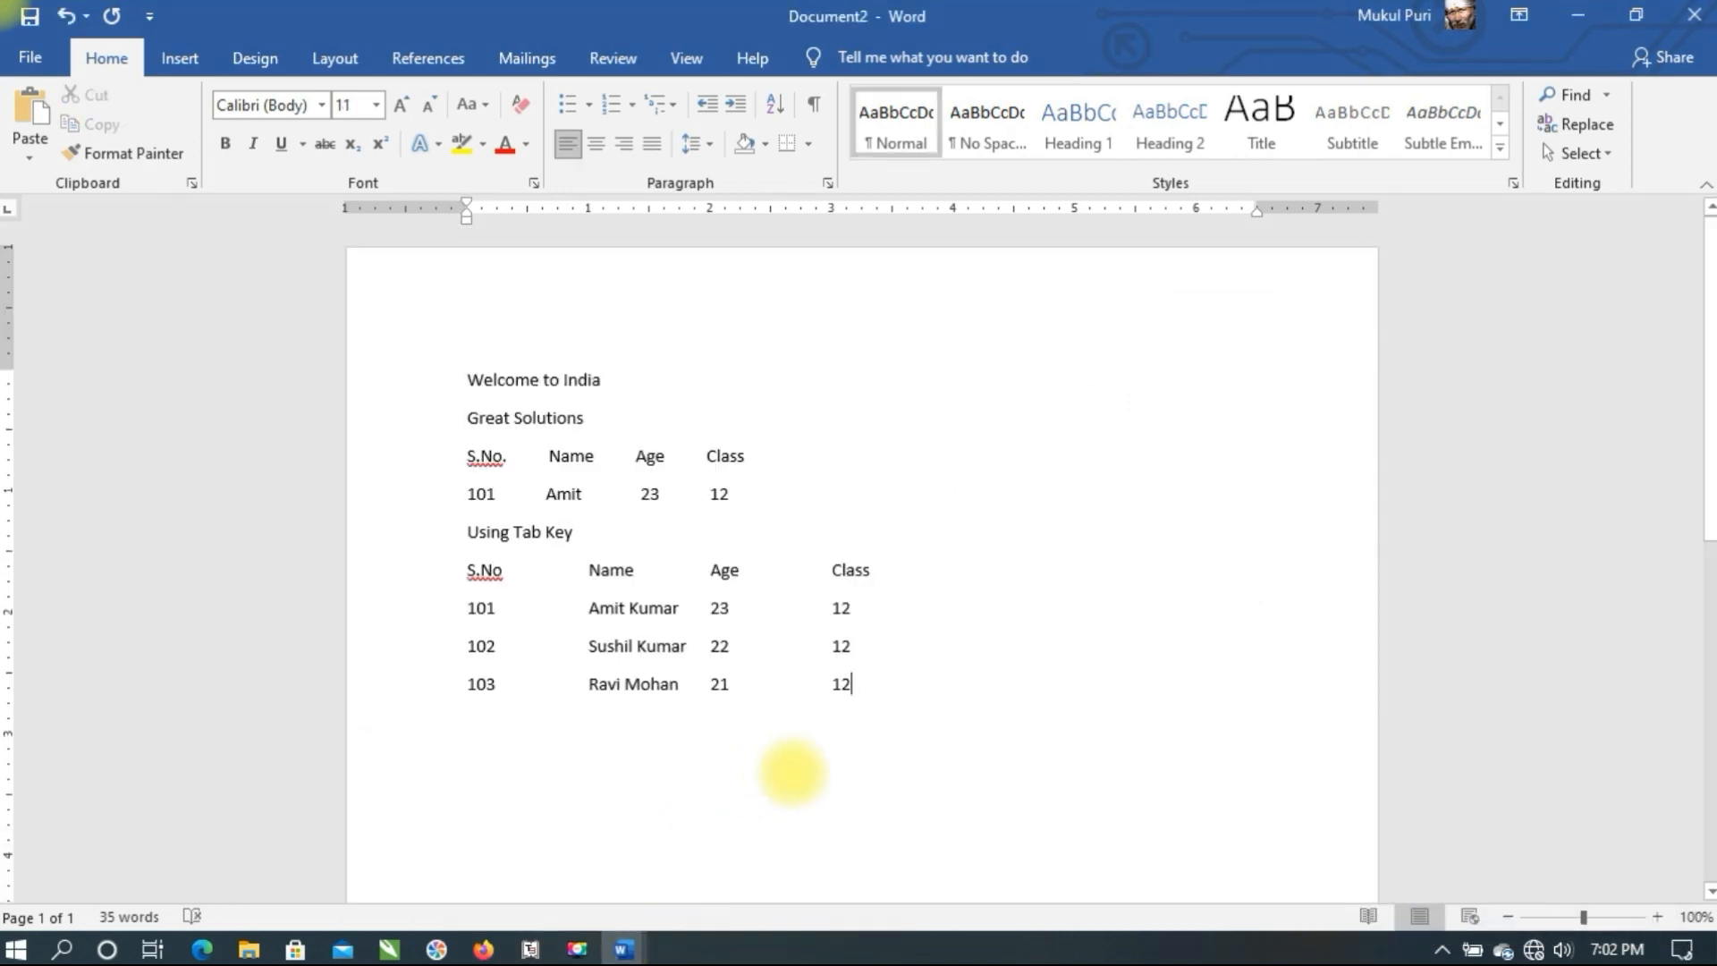
key("Return")
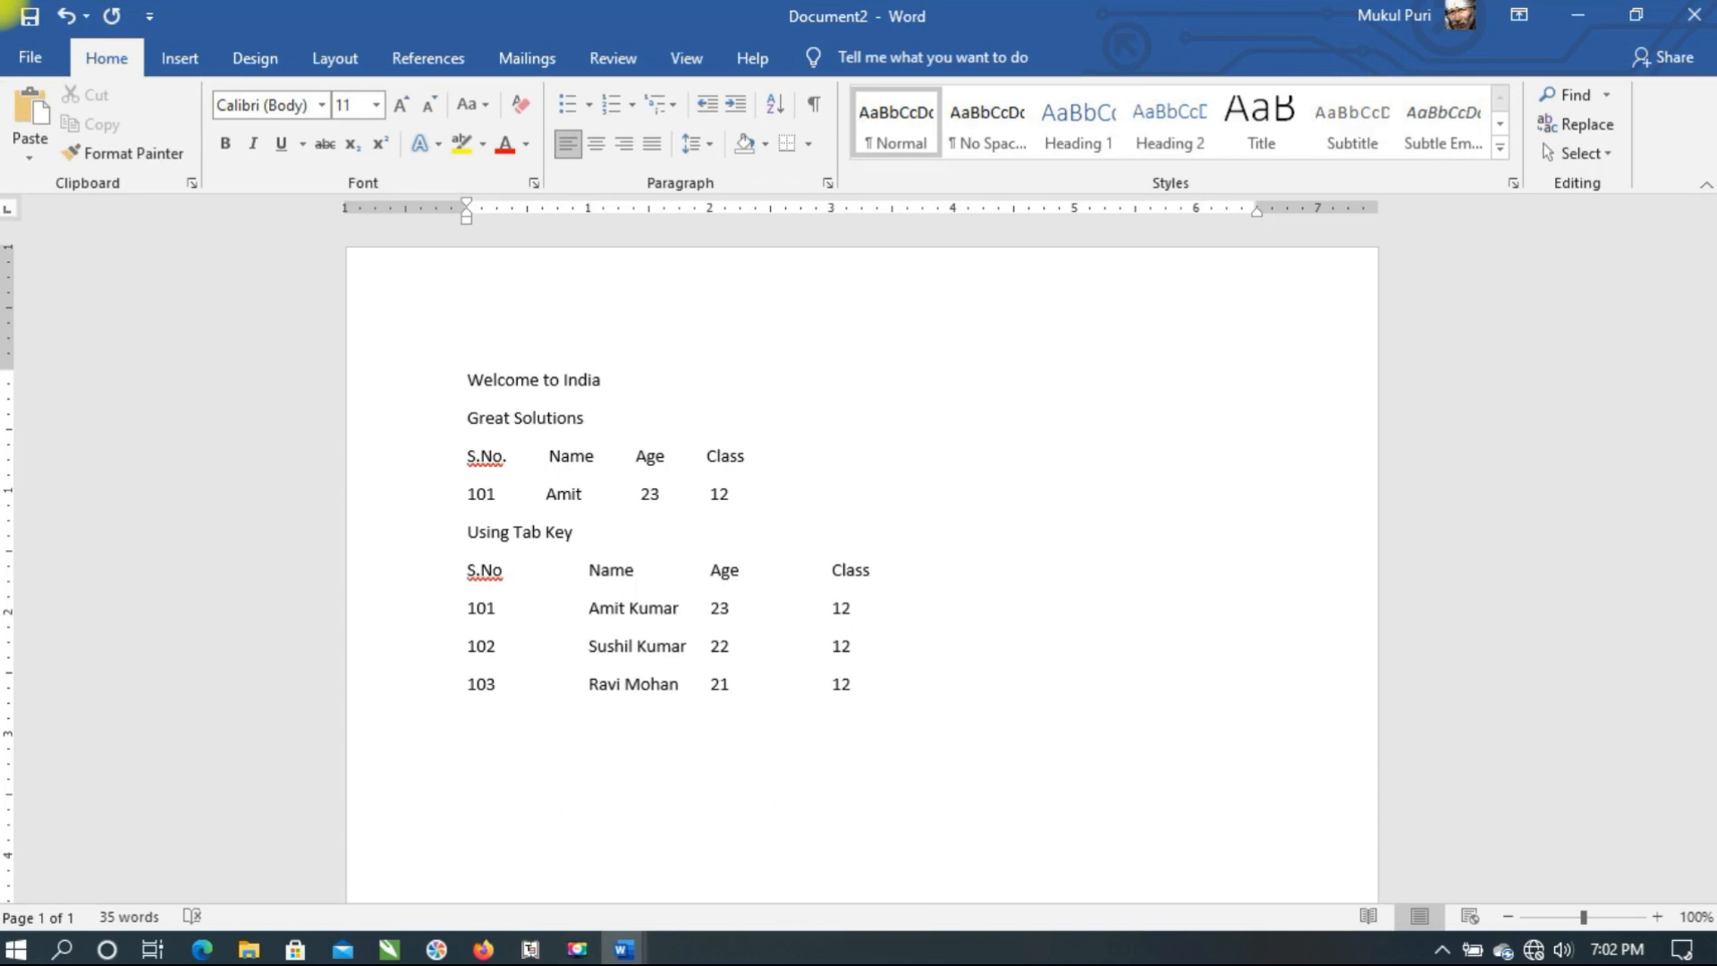
Type 'camputer' on the line below the table and grow it to 36 pt
type("cam")
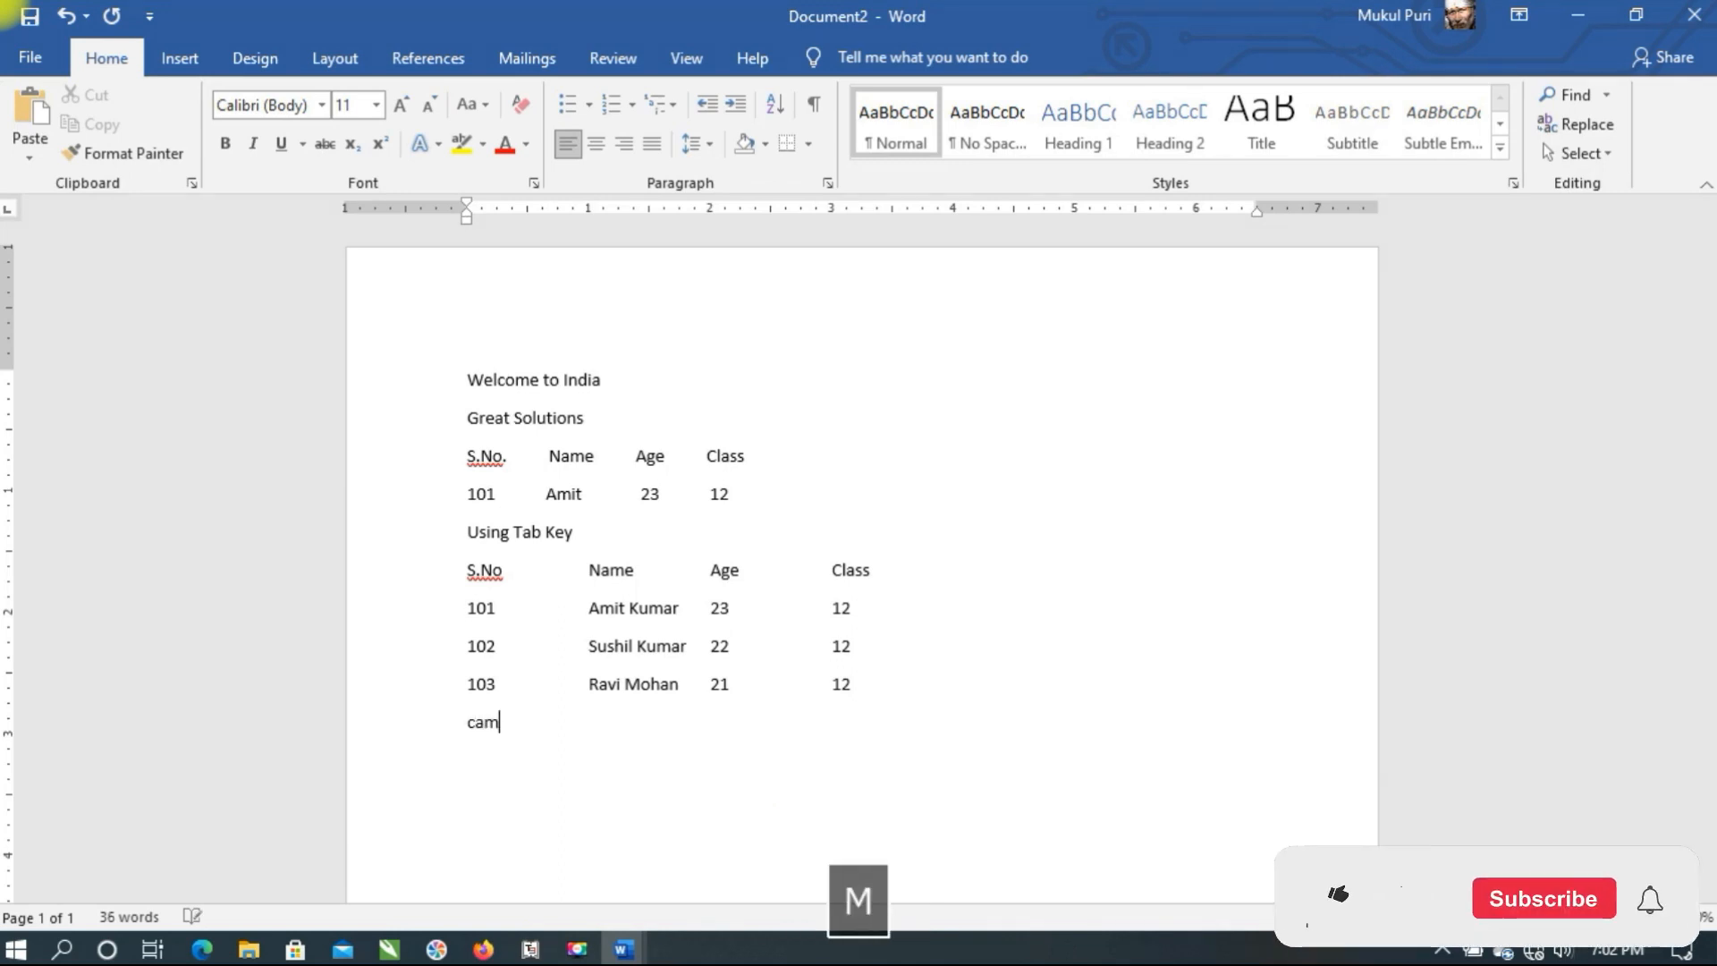
type("puter")
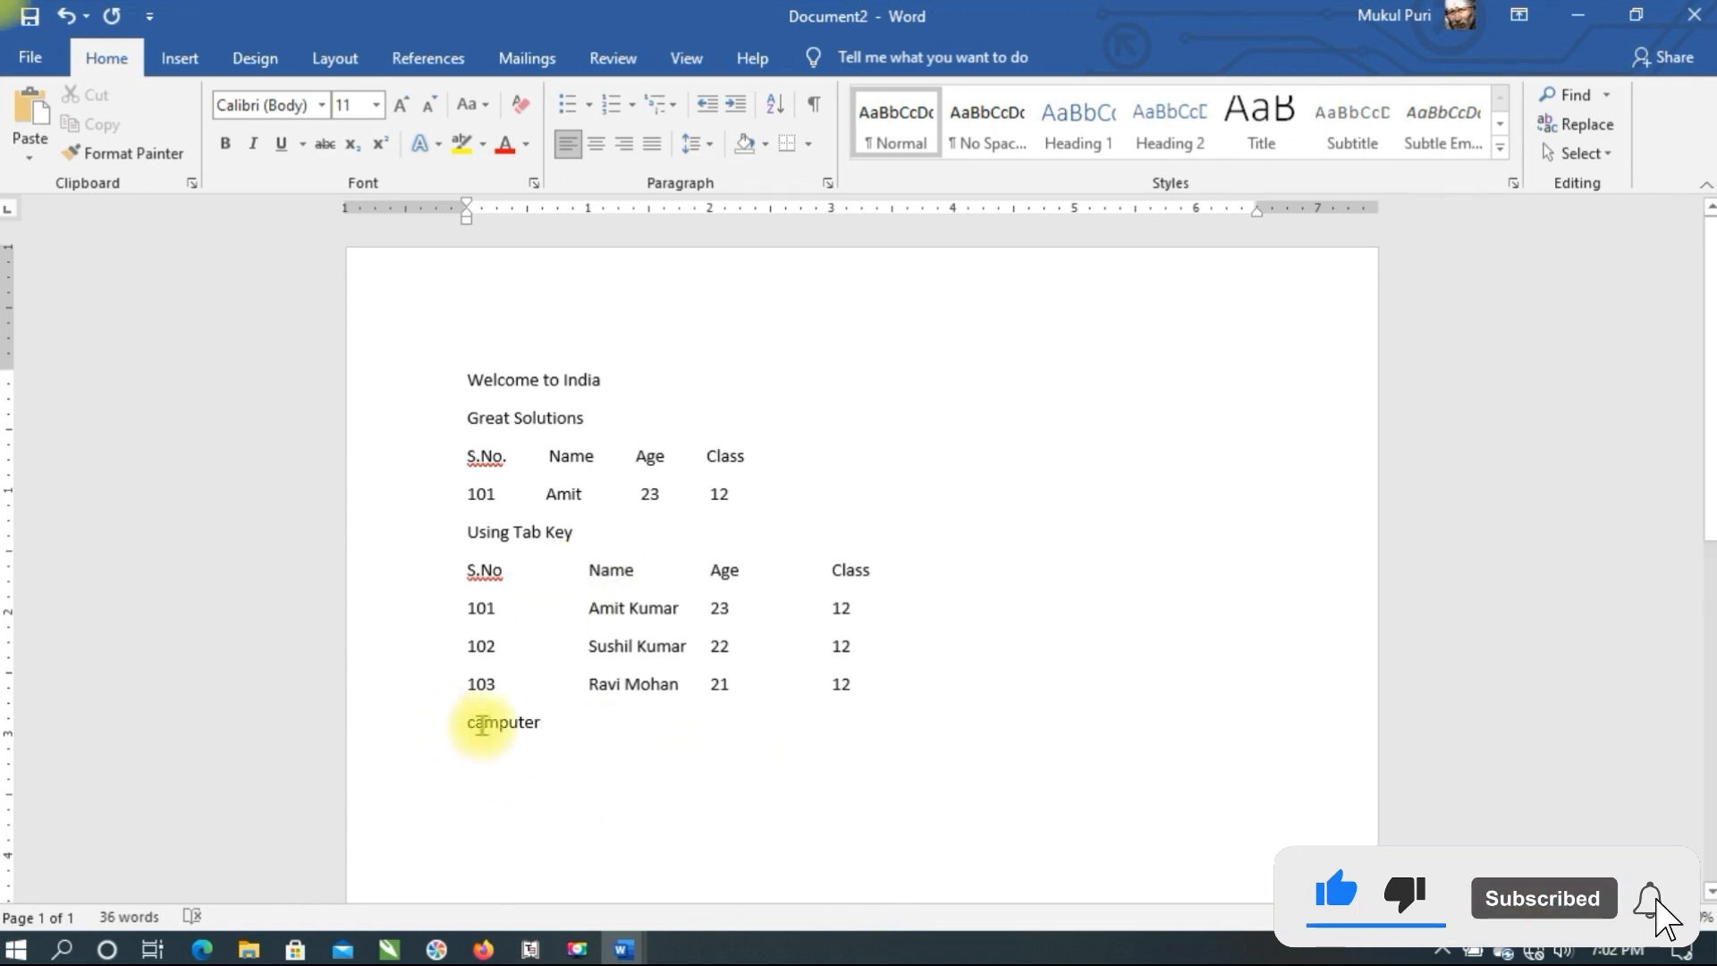
left_click_drag(561, 727, 445, 754)
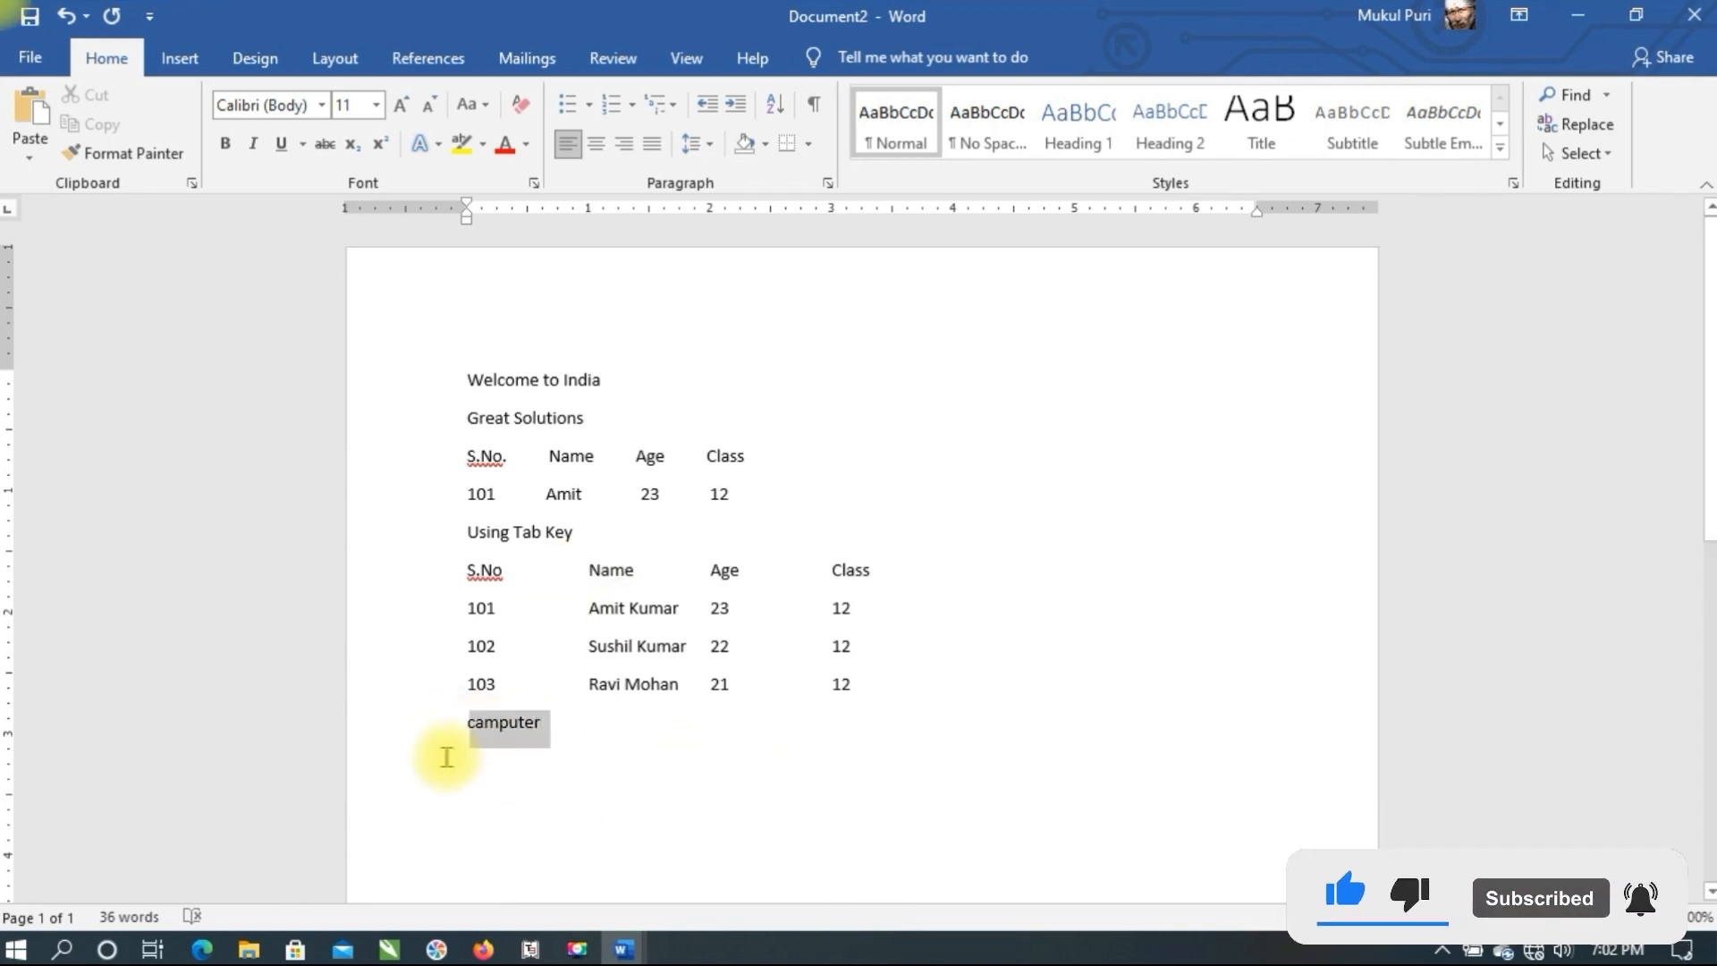
left_click(405, 105)
left_click(405, 105)
left_click(405, 105)
left_click(405, 106)
left_click(405, 105)
left_click(405, 106)
left_click(405, 105)
left_click(405, 106)
left_click(405, 106)
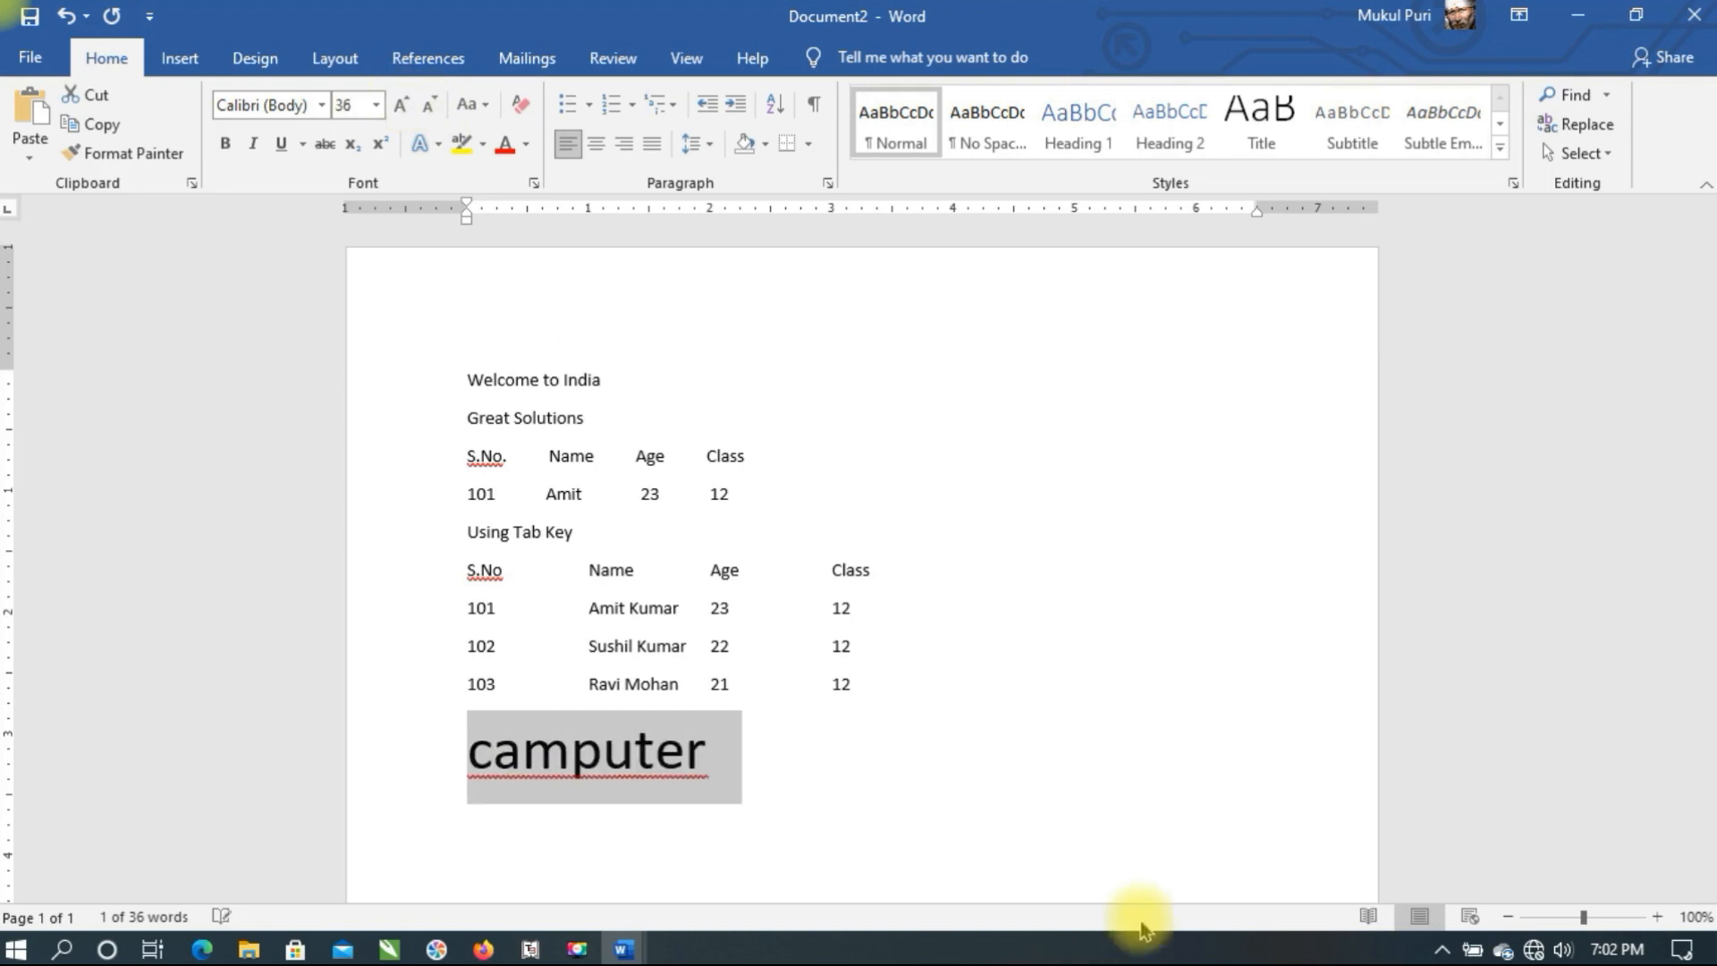
left_click(882, 782)
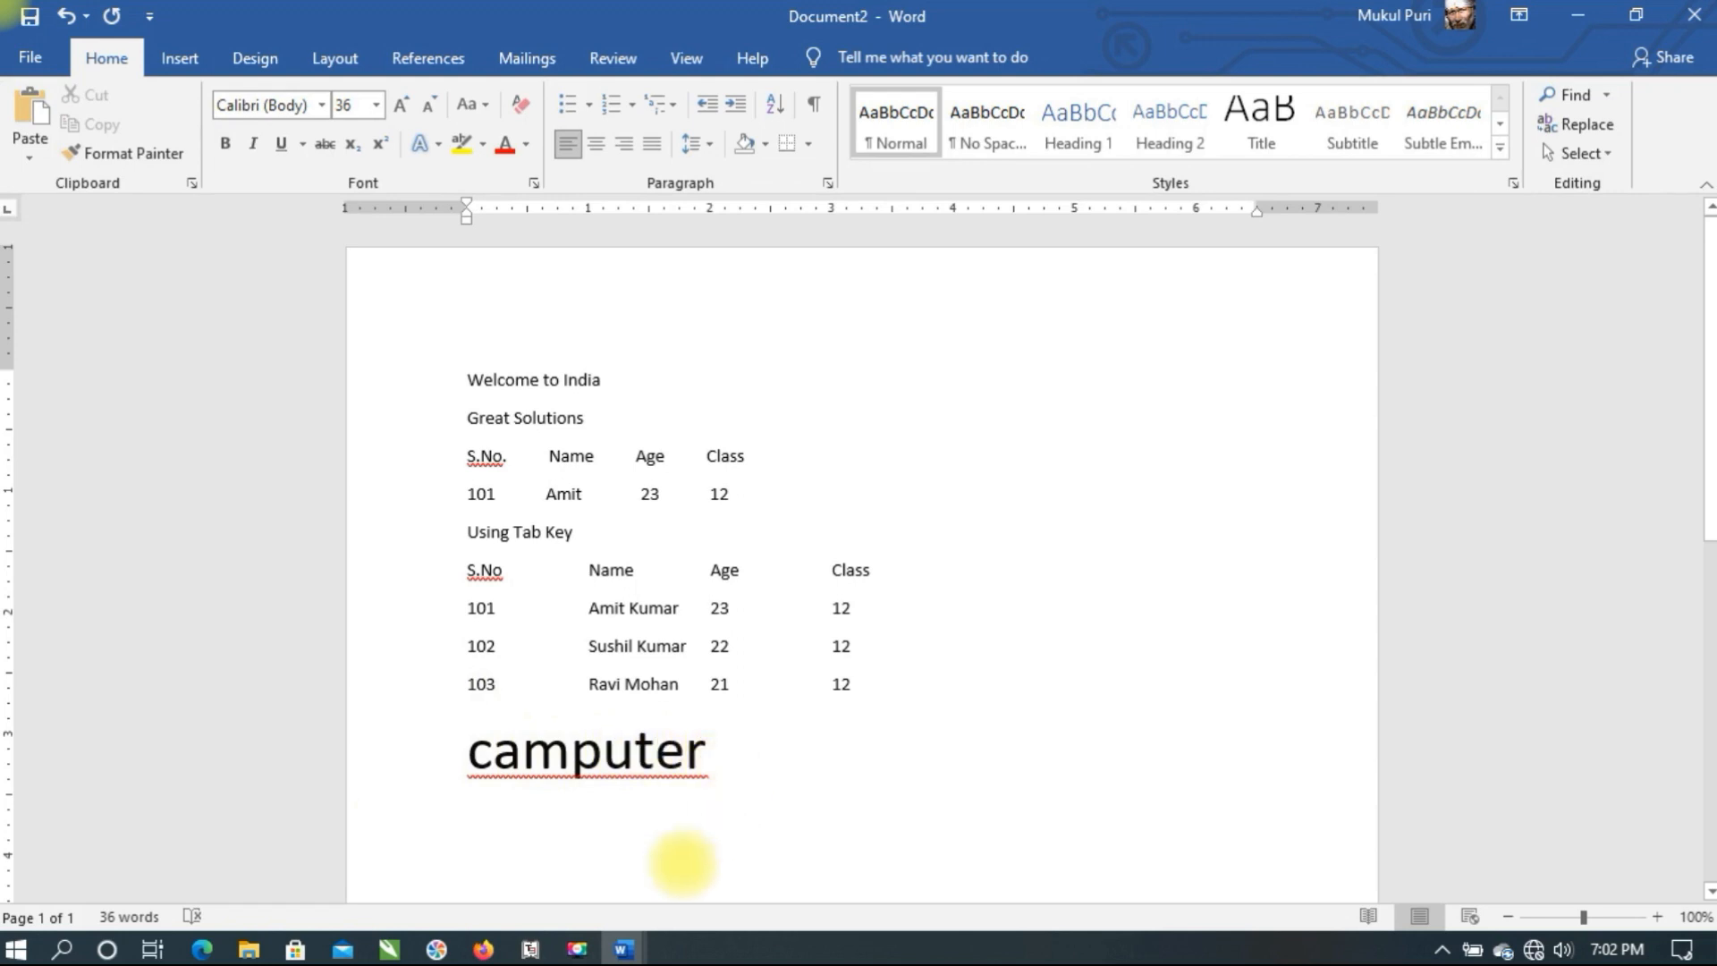
Delete 'cam' from the large word and join the leftover 'puter' onto the 103 row
left_click(568, 751)
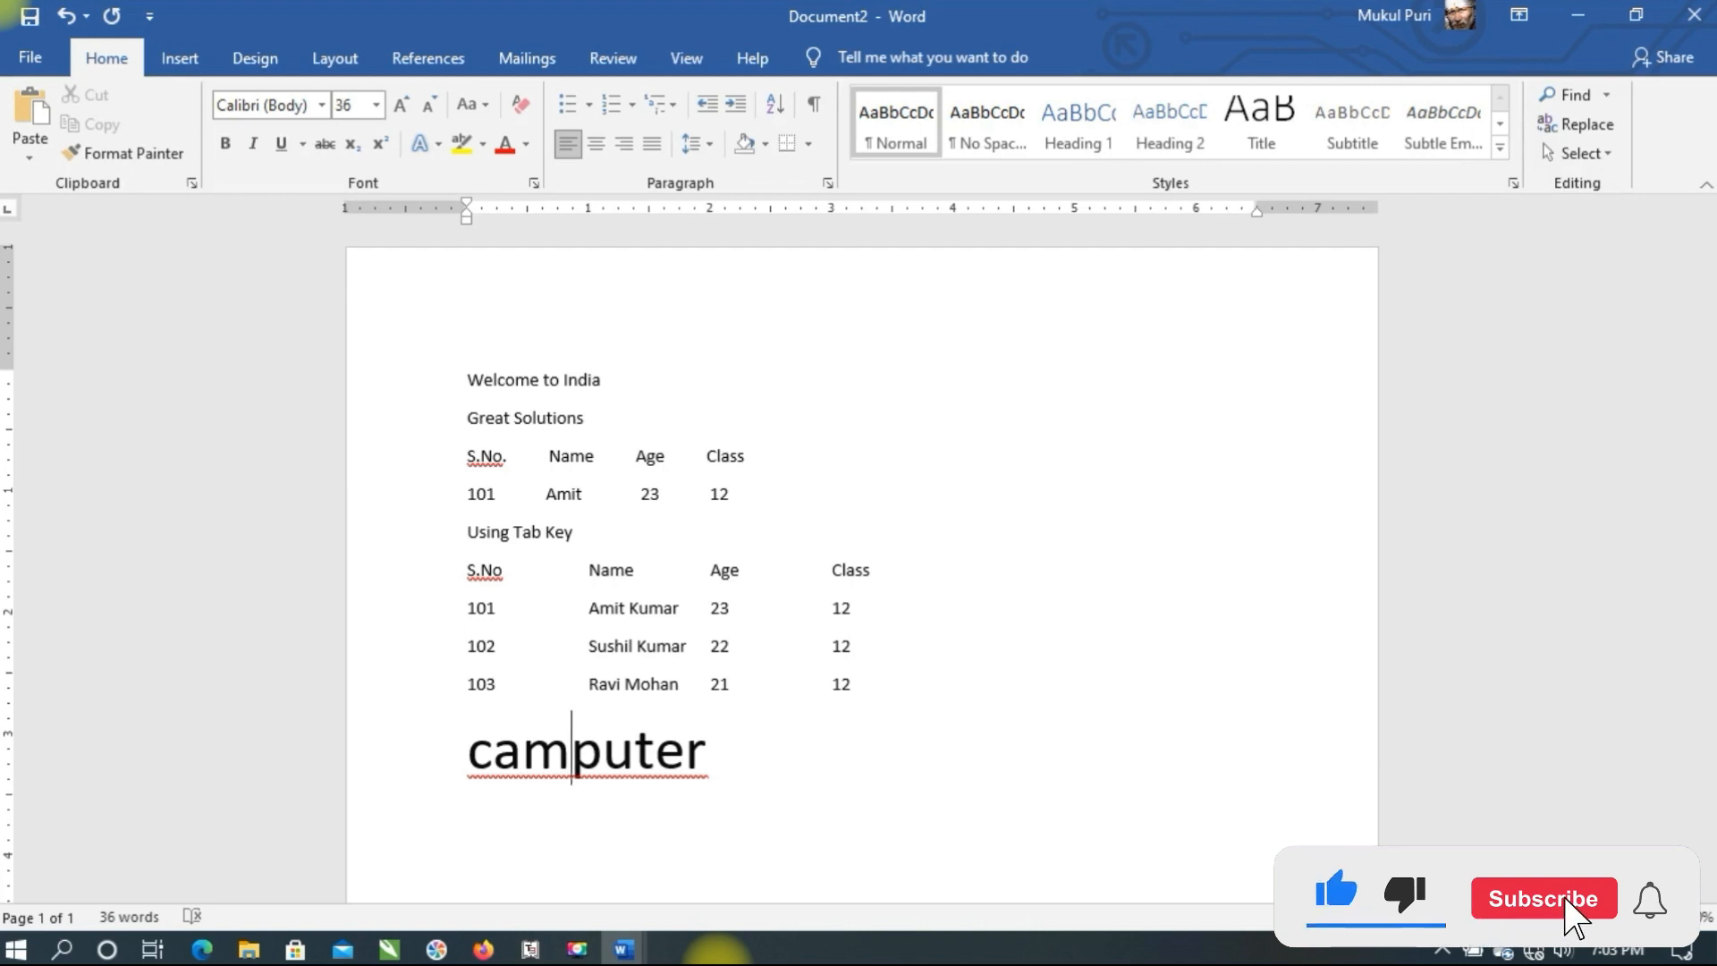
key("BackSpace")
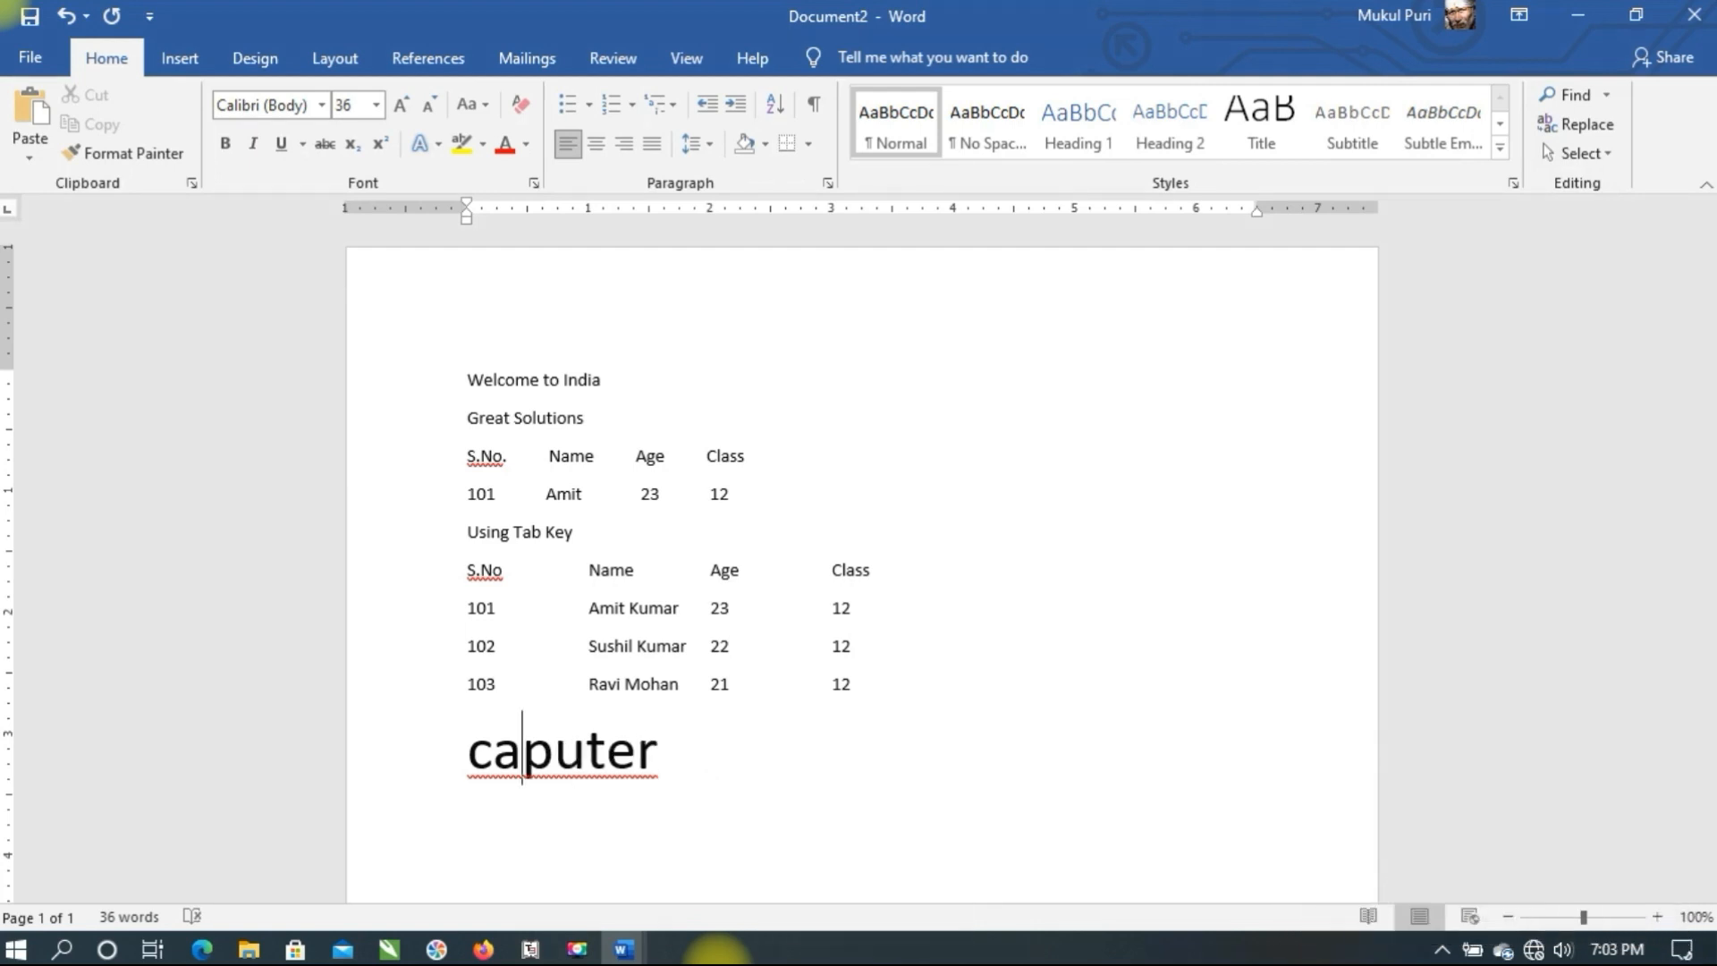
key("BackSpace")
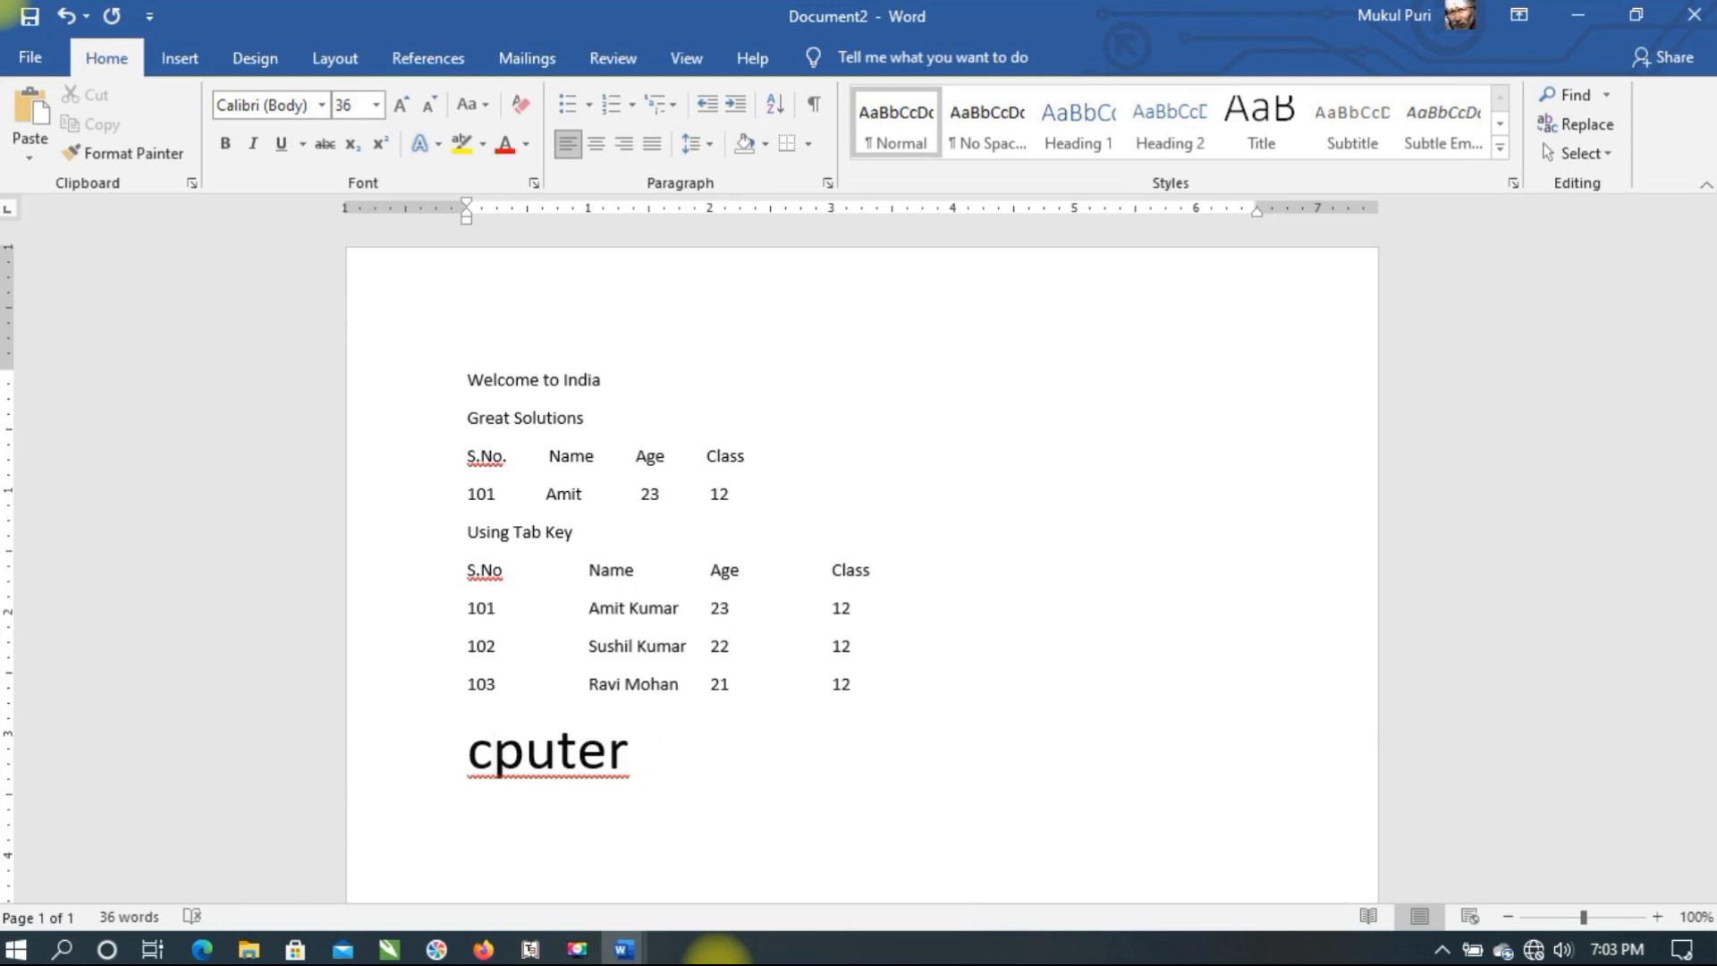
key("BackSpace")
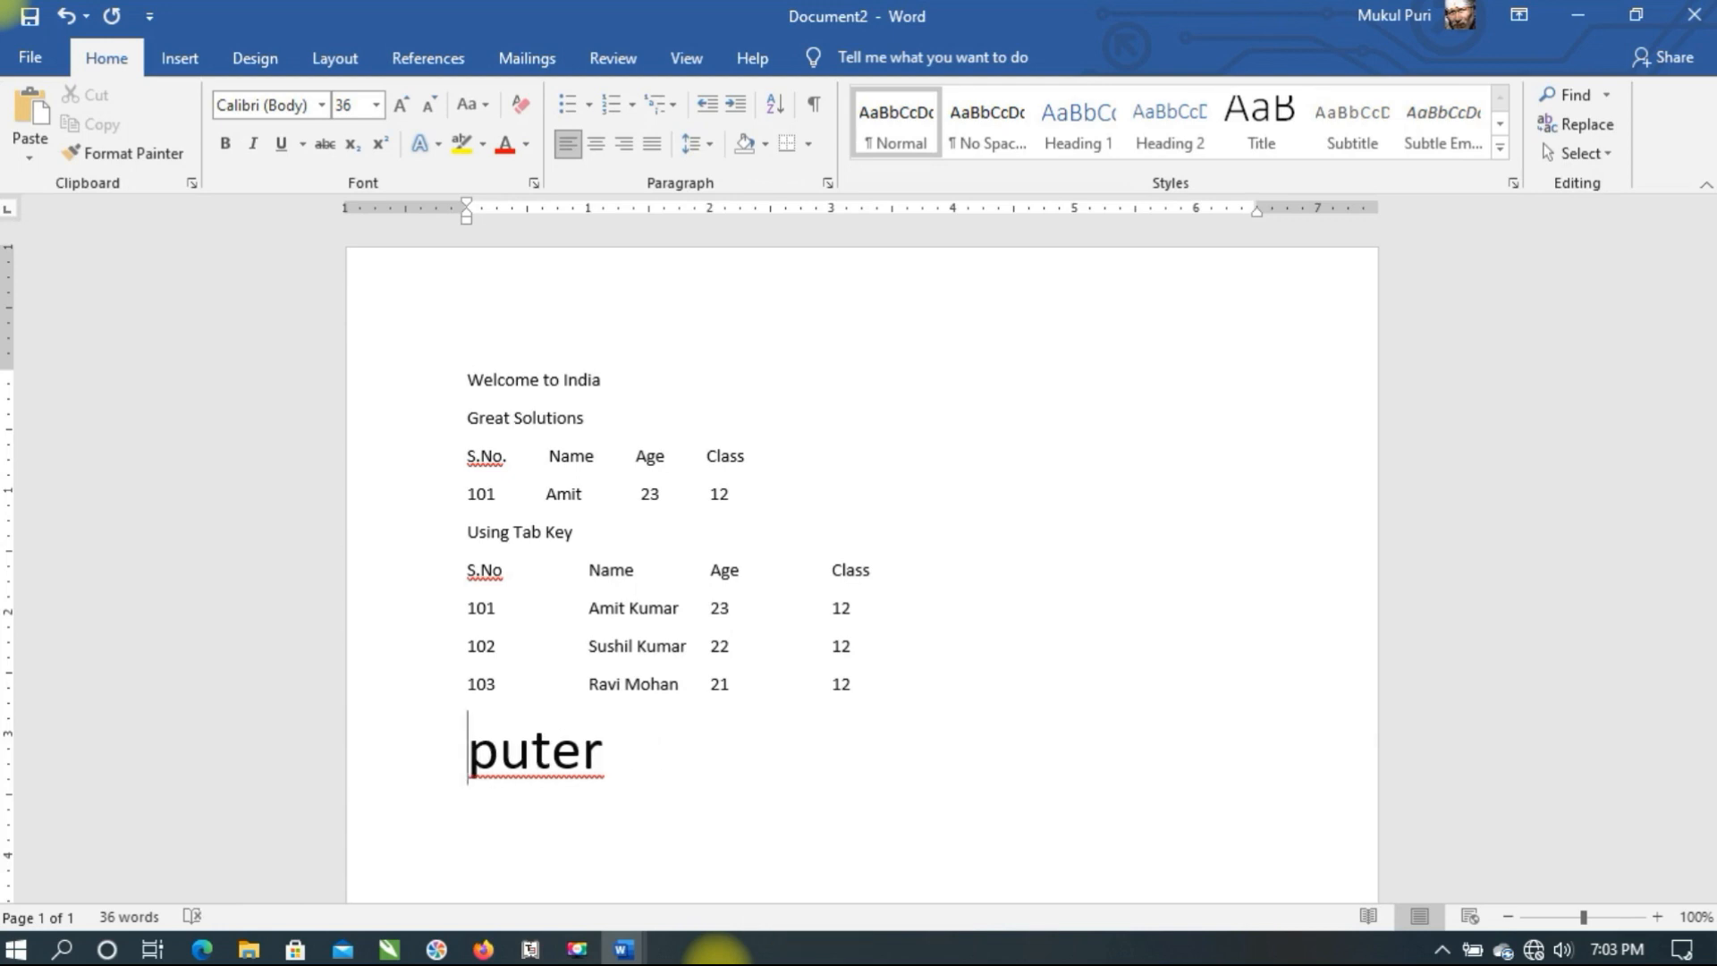
key("BackSpace")
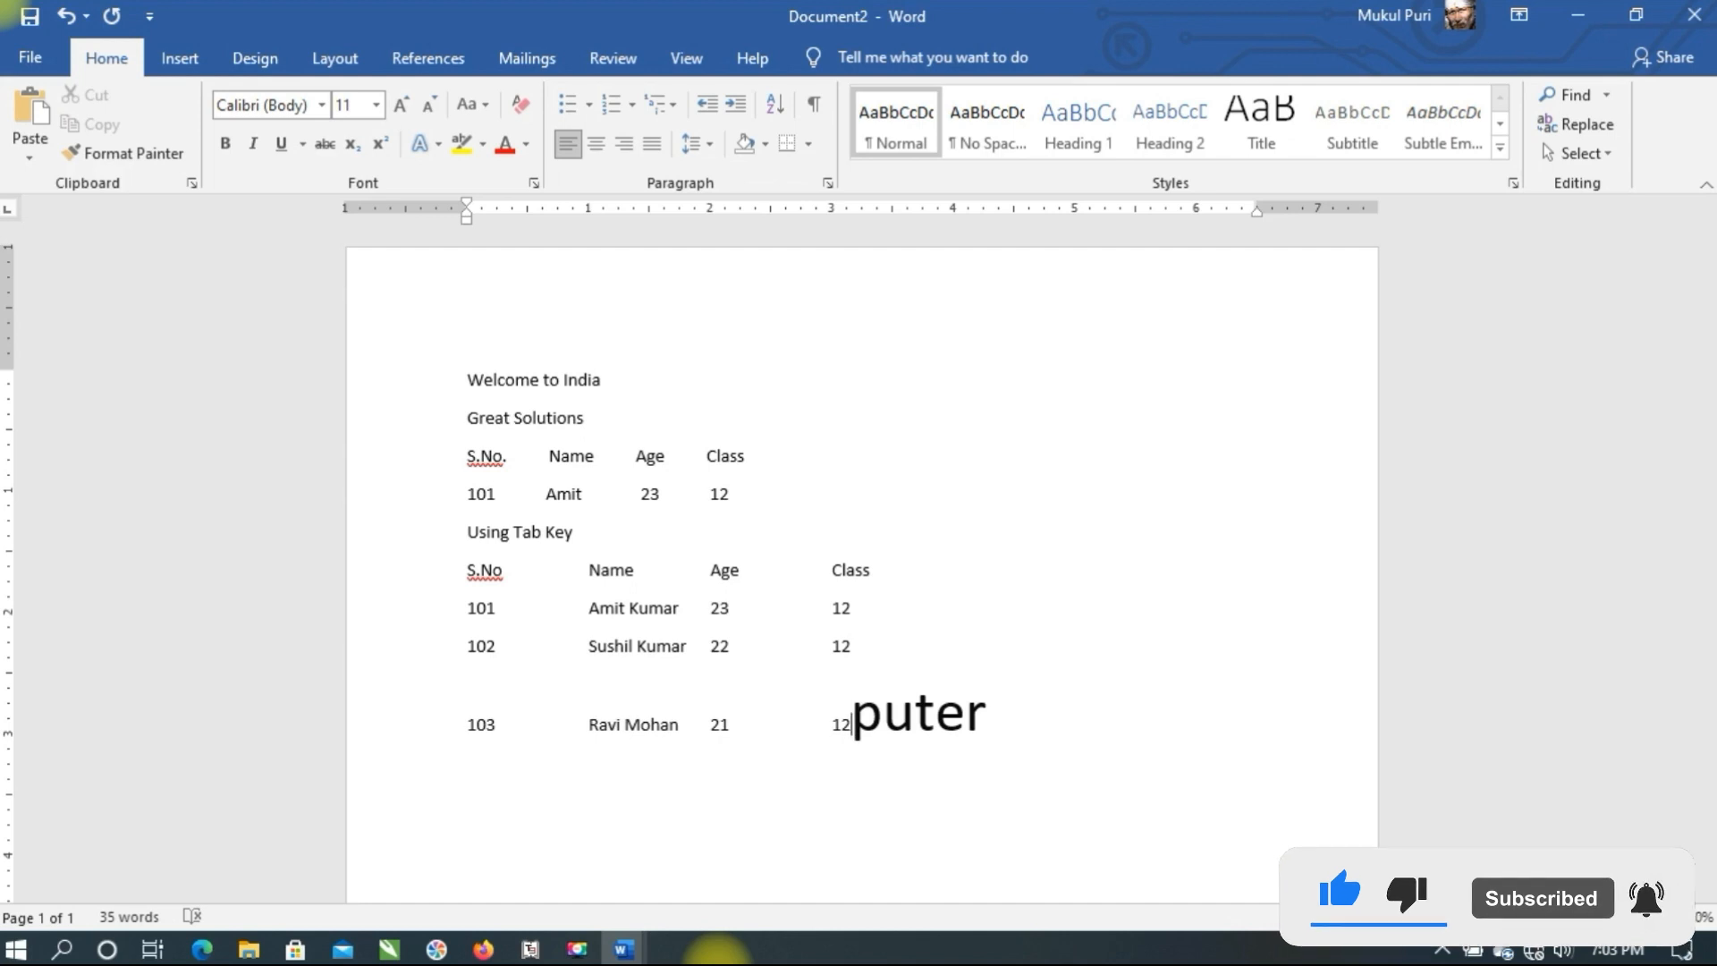
Put 'puter' back on its own line, type 'camputer' before it, and delete the leftover 'puter' letters
key("Return")
type("ca")
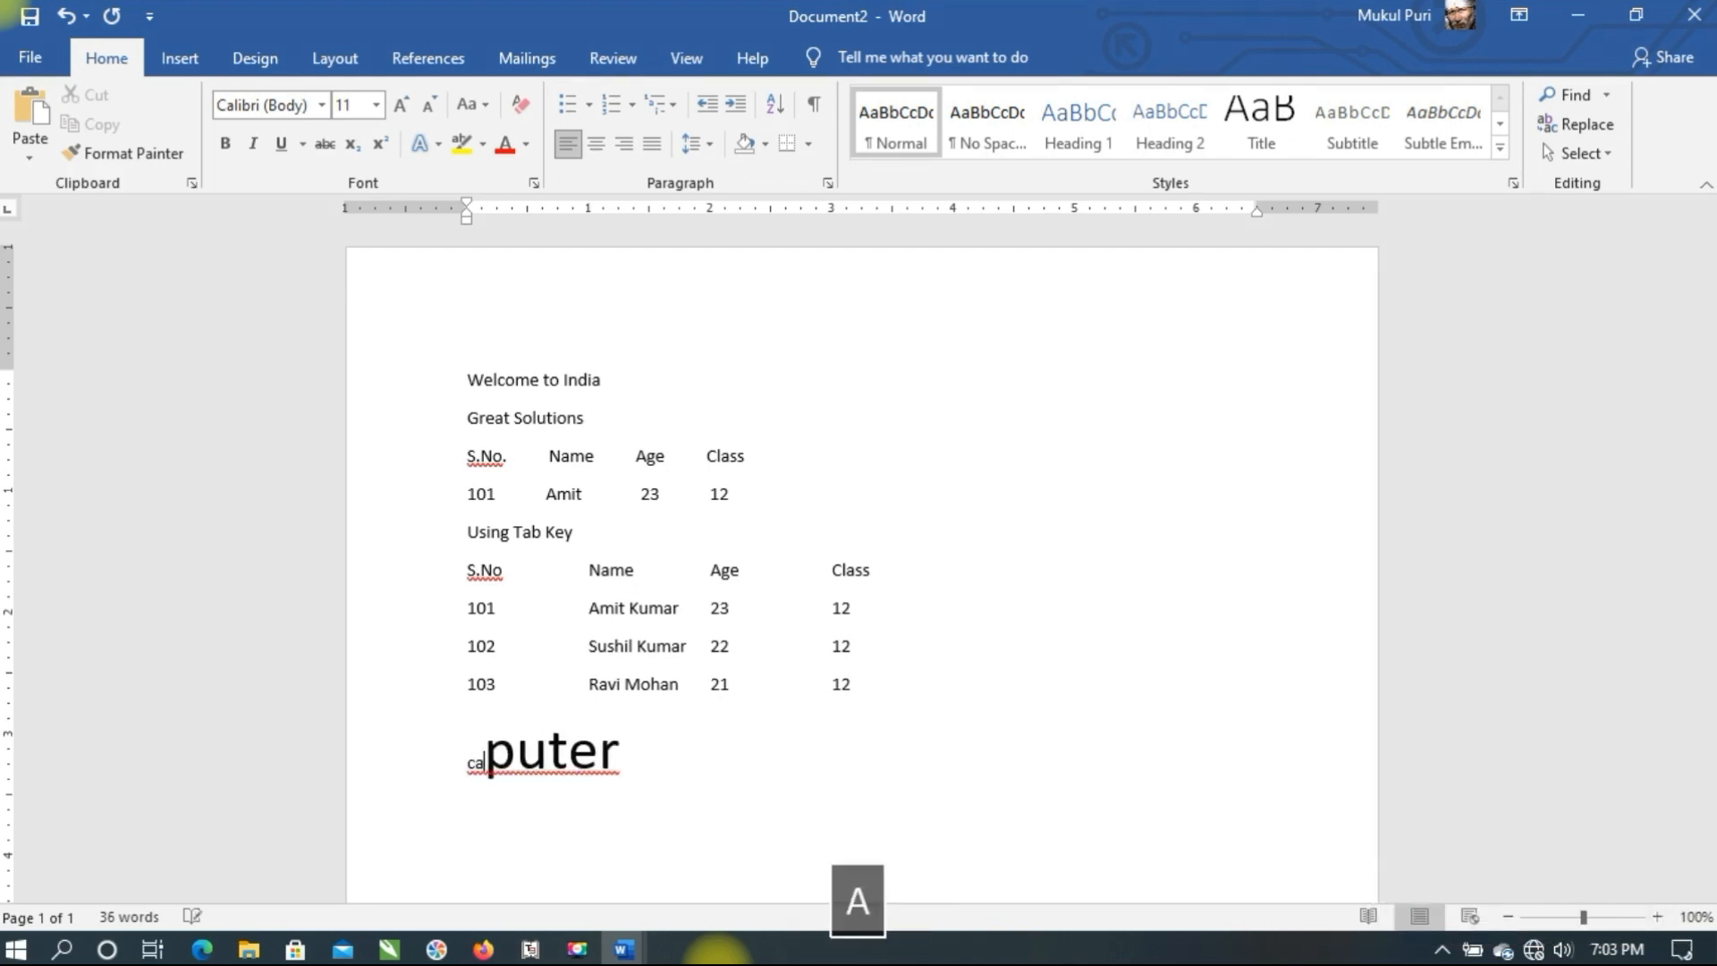
type("m")
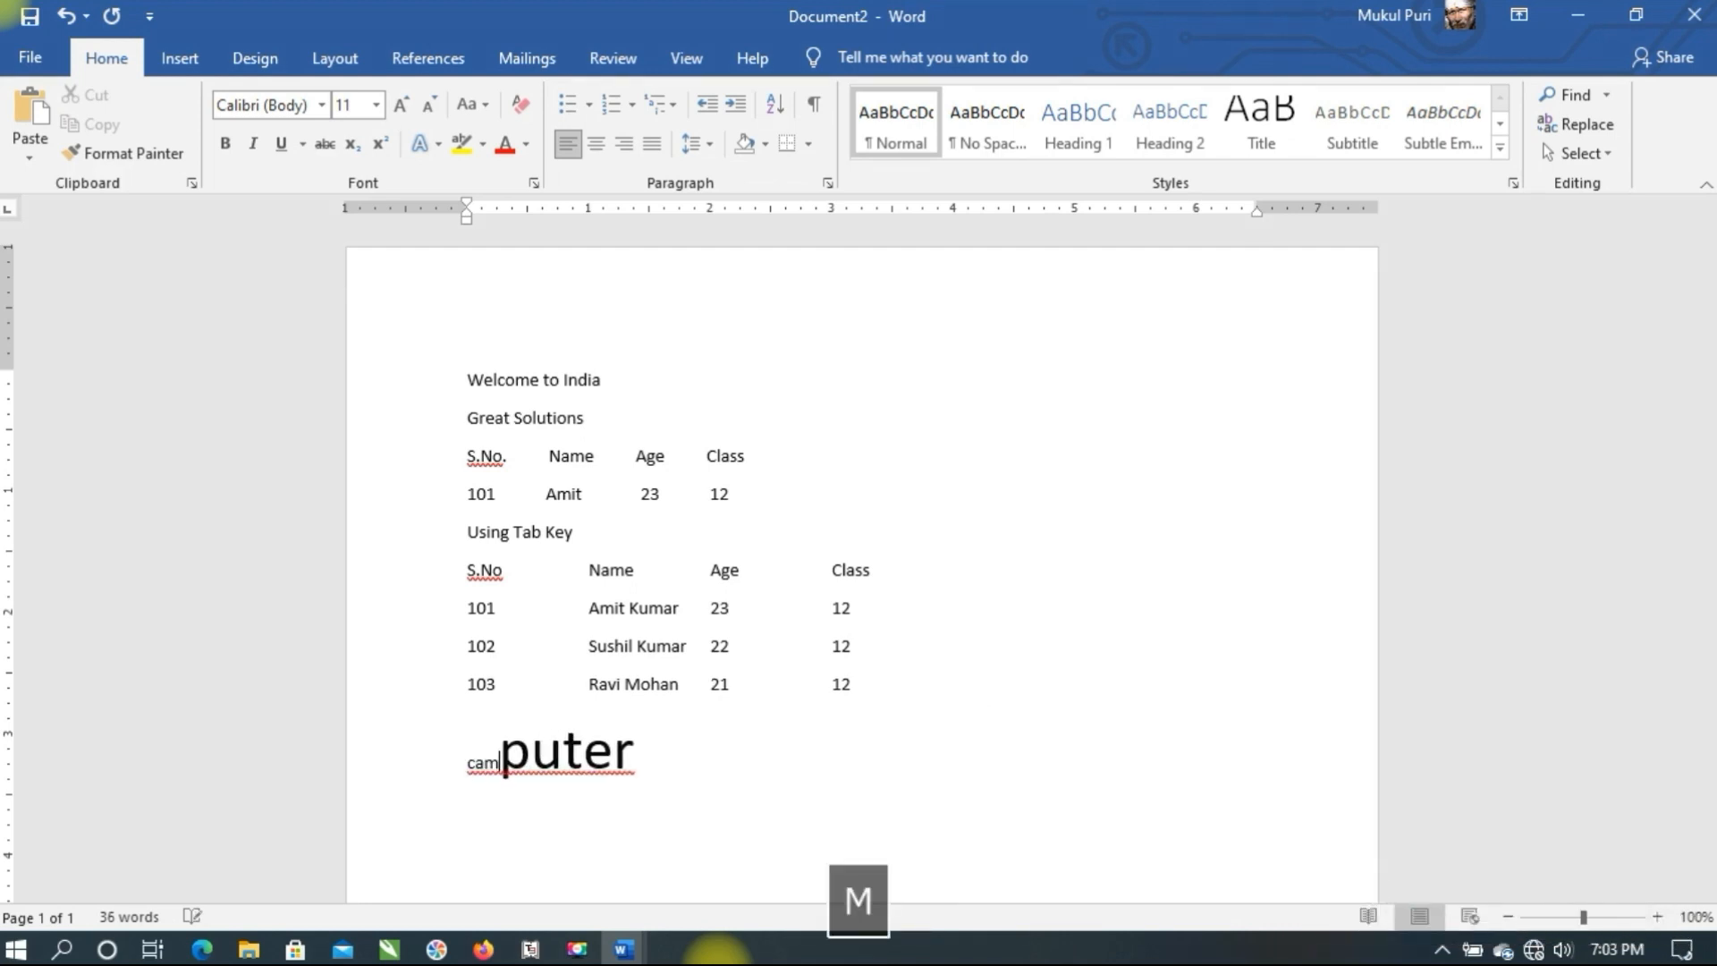
type("puter")
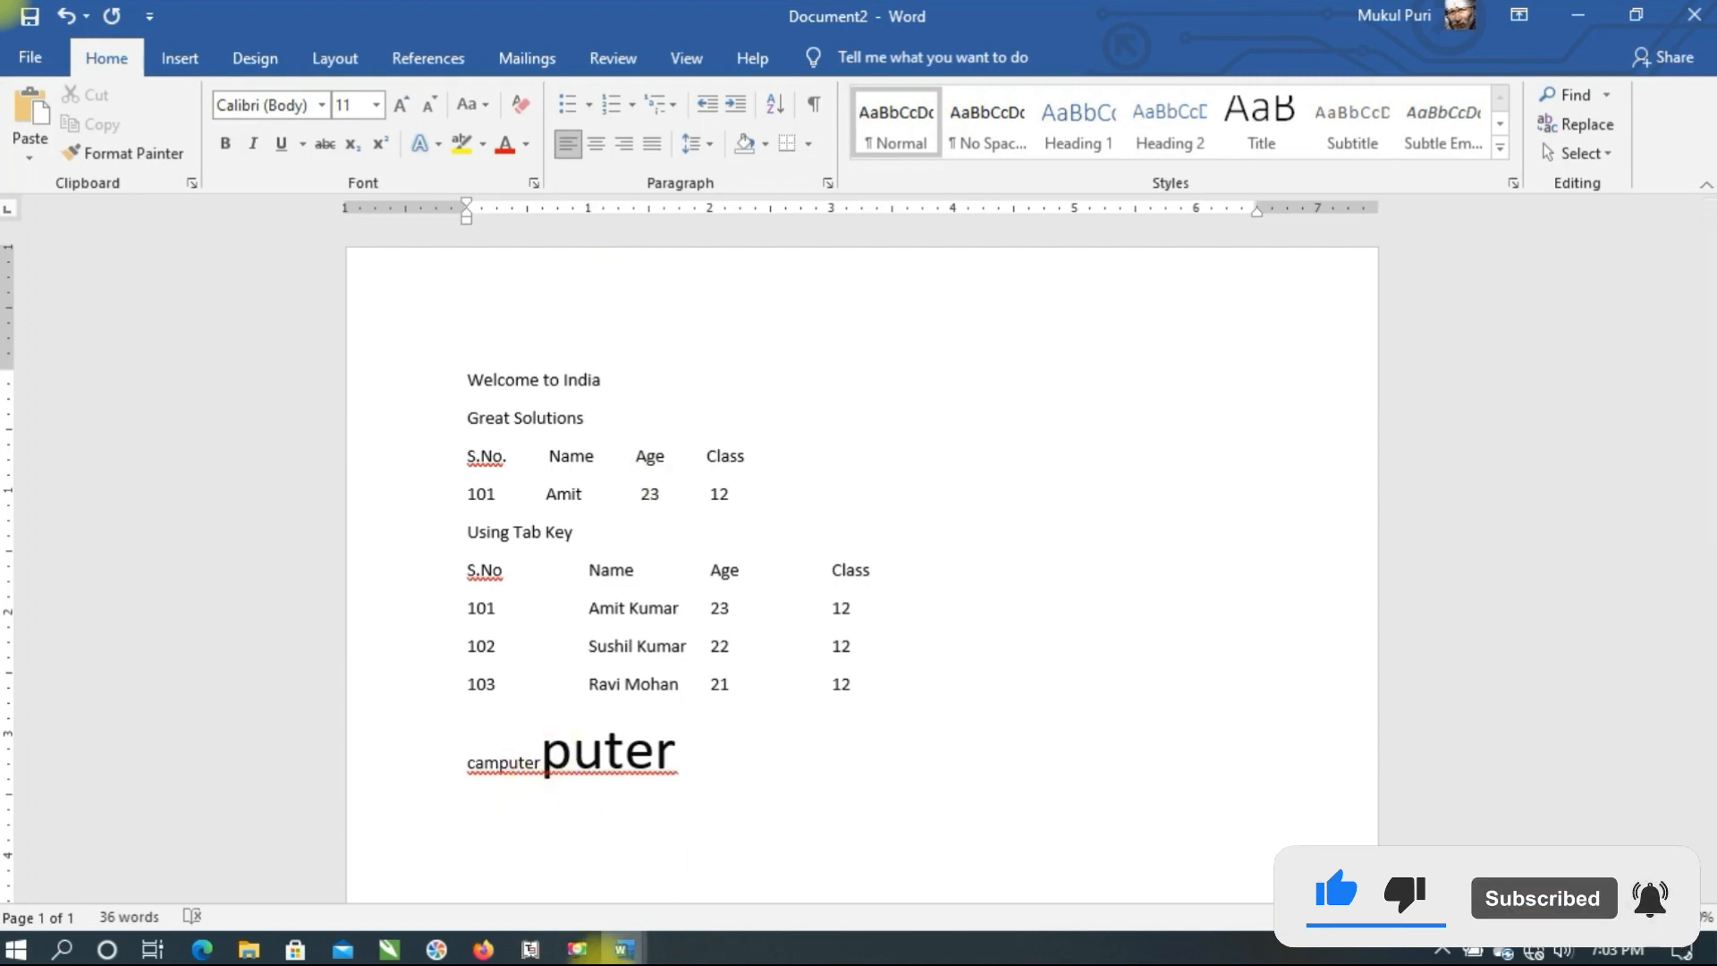
mouse_move(610, 954)
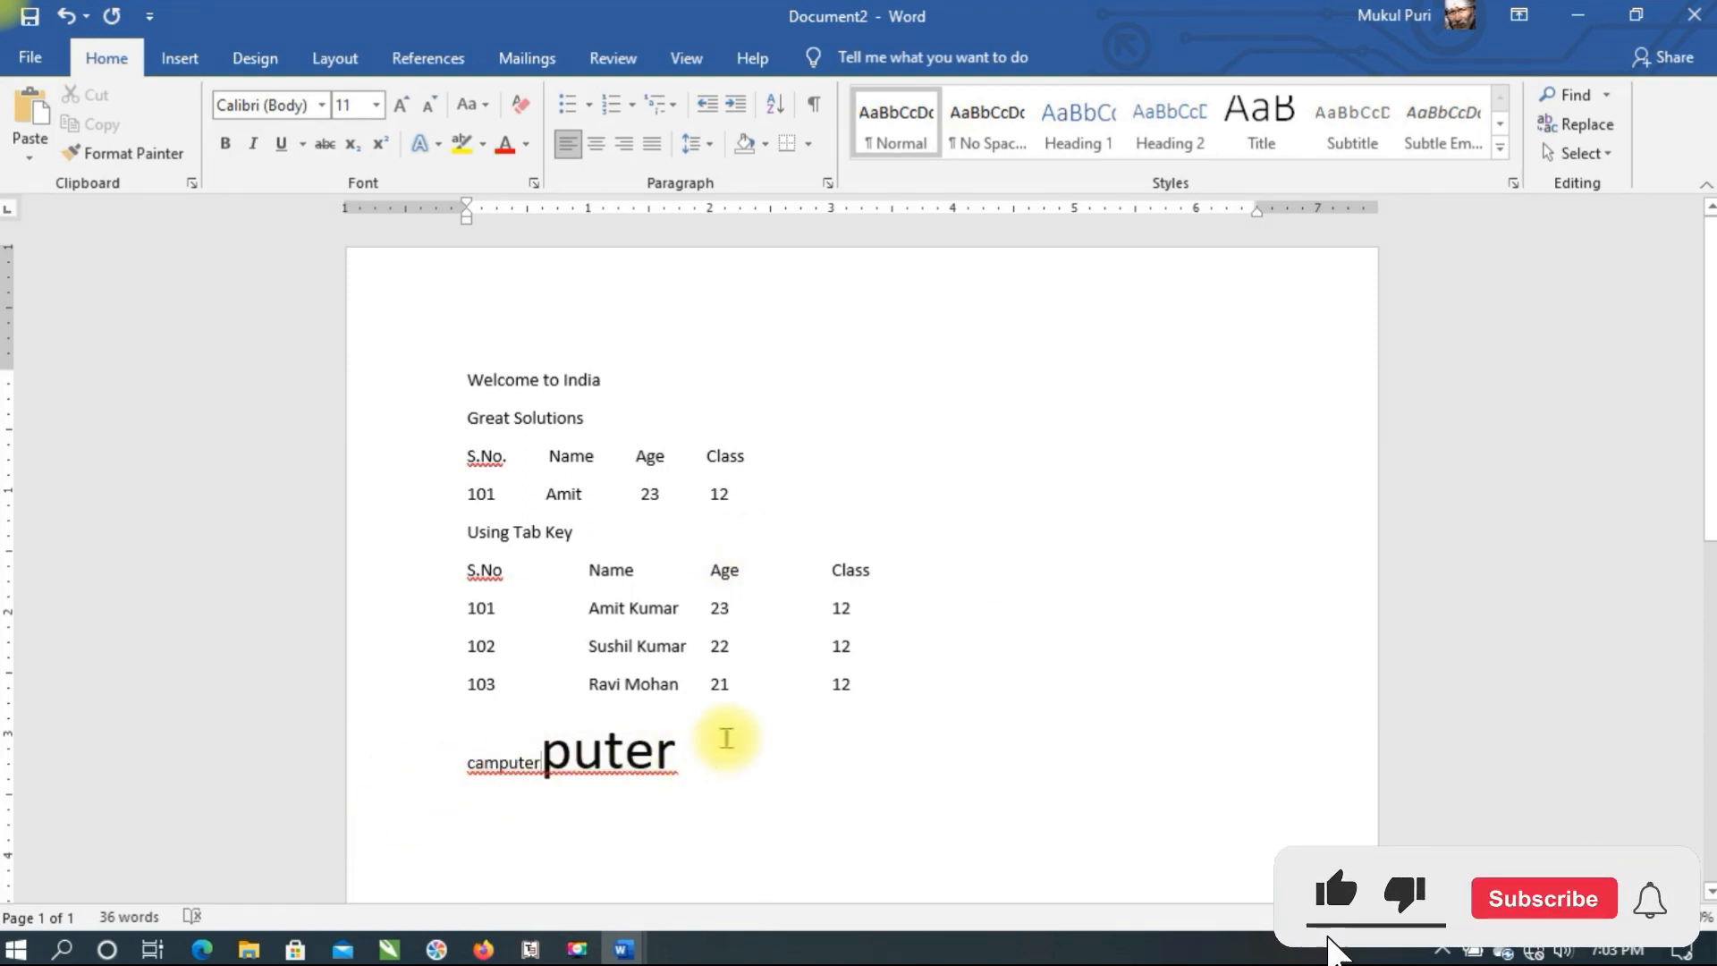
key("Delete")
key("Delete")
key("Delete")
key("Delete")
key("Delete")
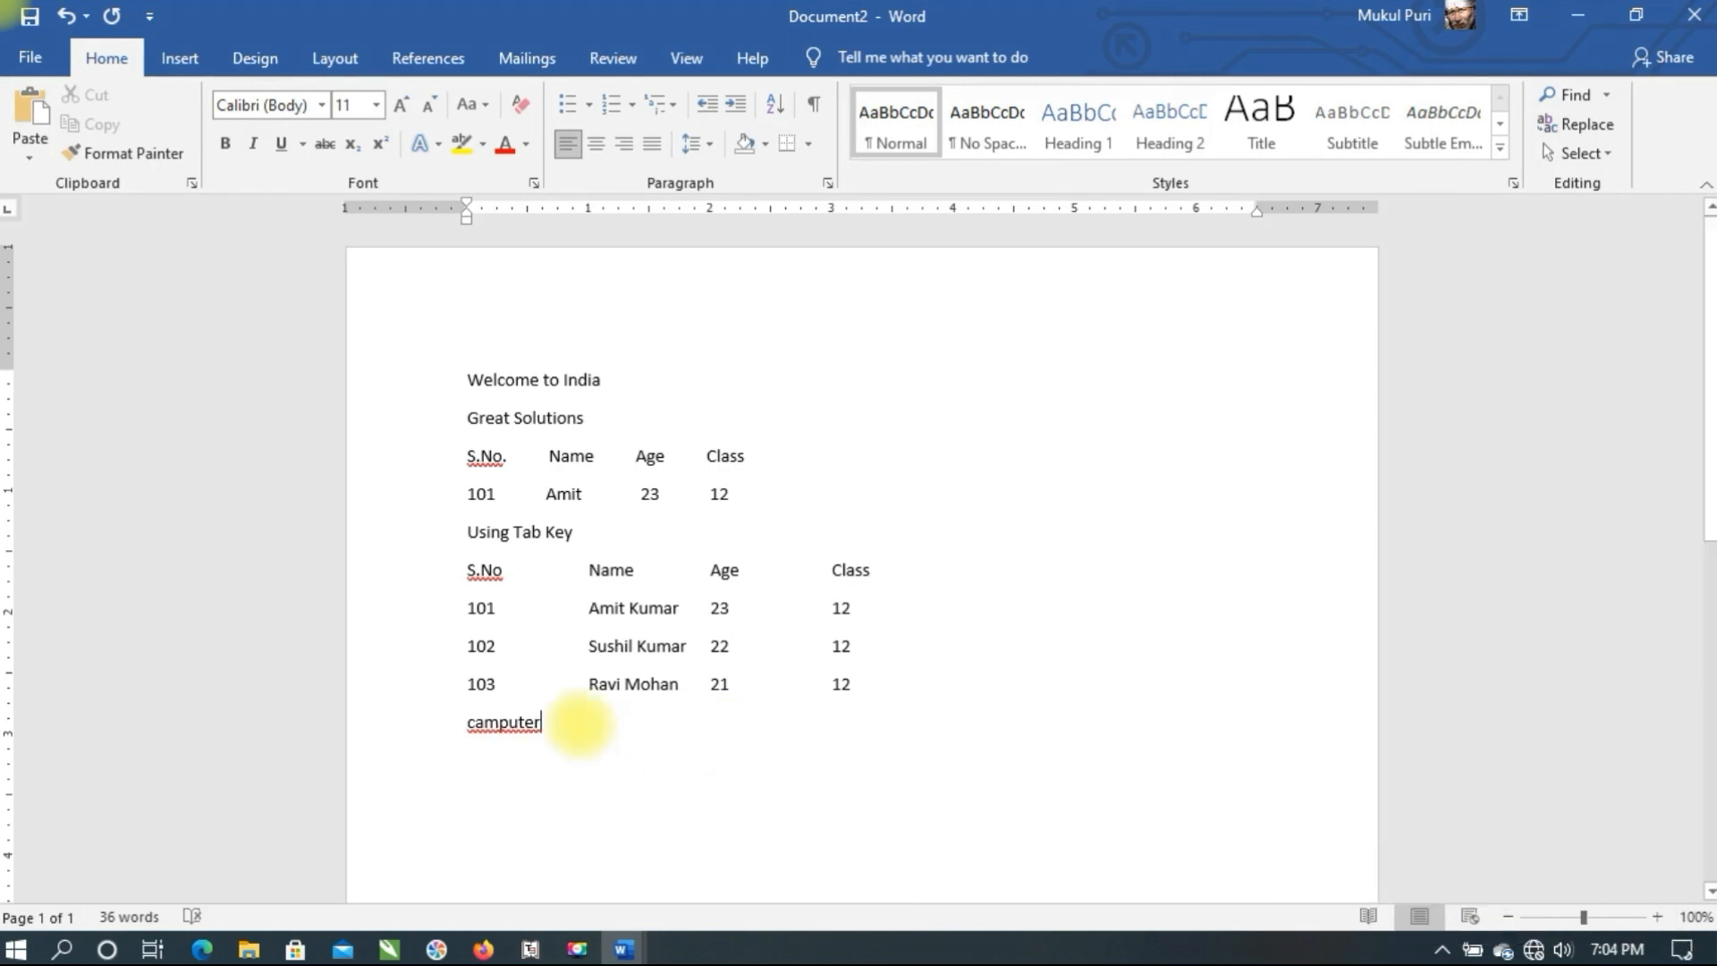
Enlarge the 'camputer' line below the table to 26 pt
left_click_drag(489, 735, 478, 735)
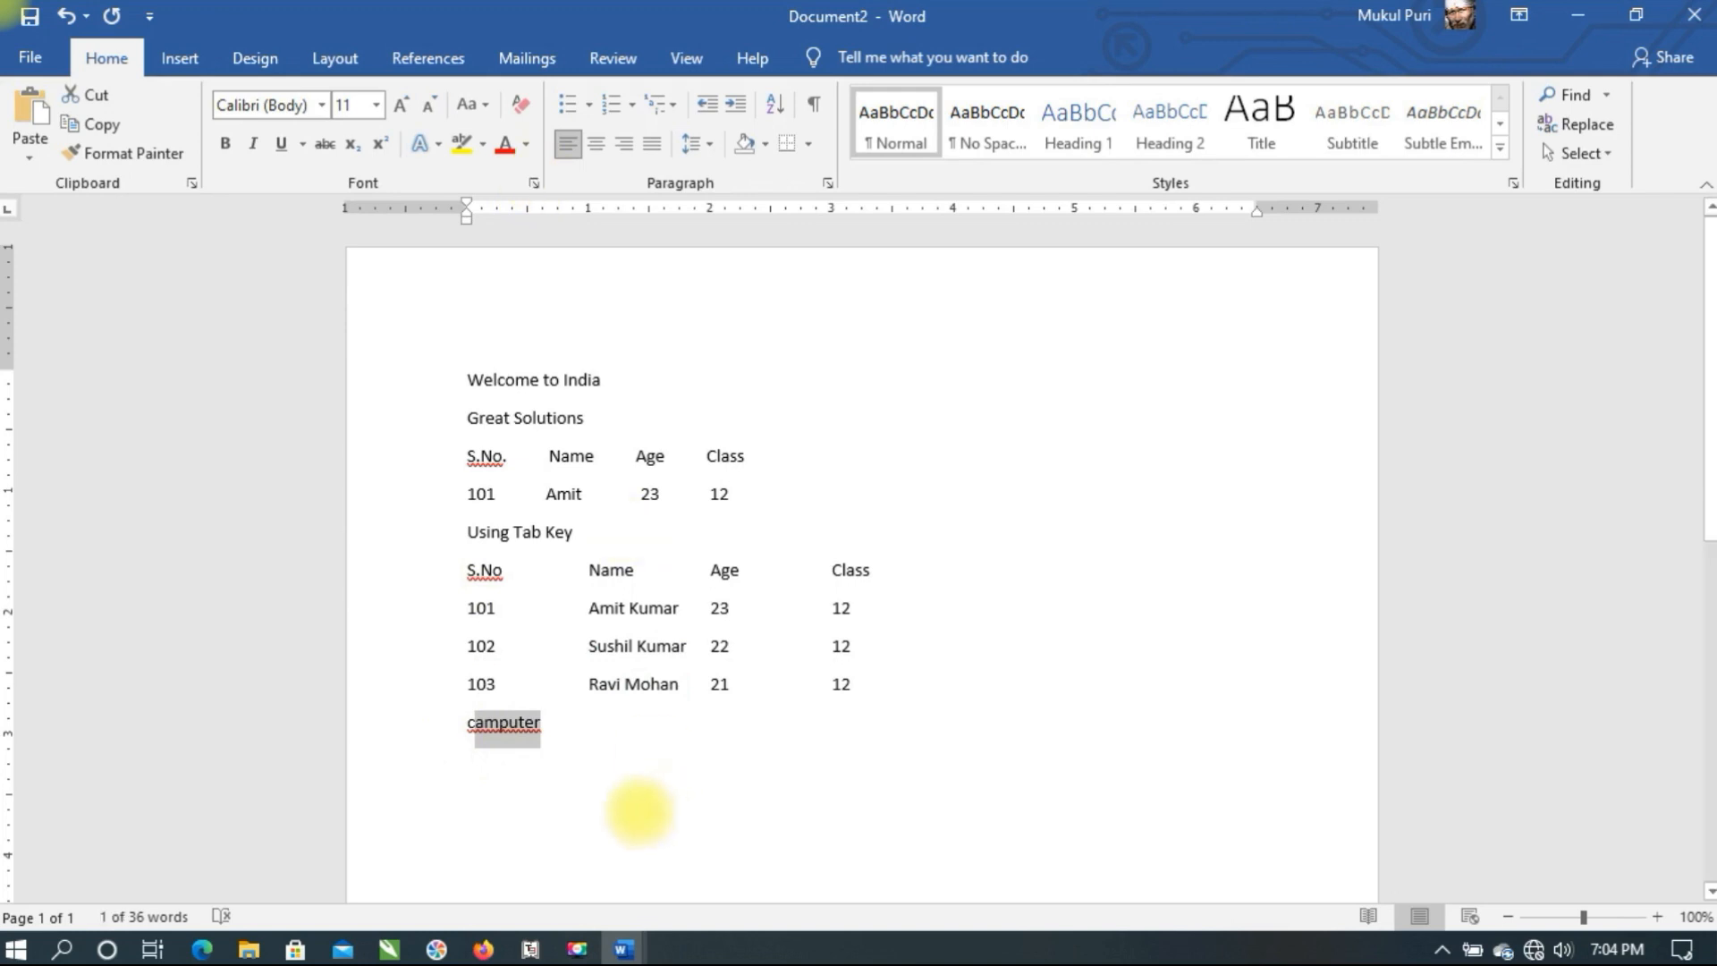
left_click(436, 733)
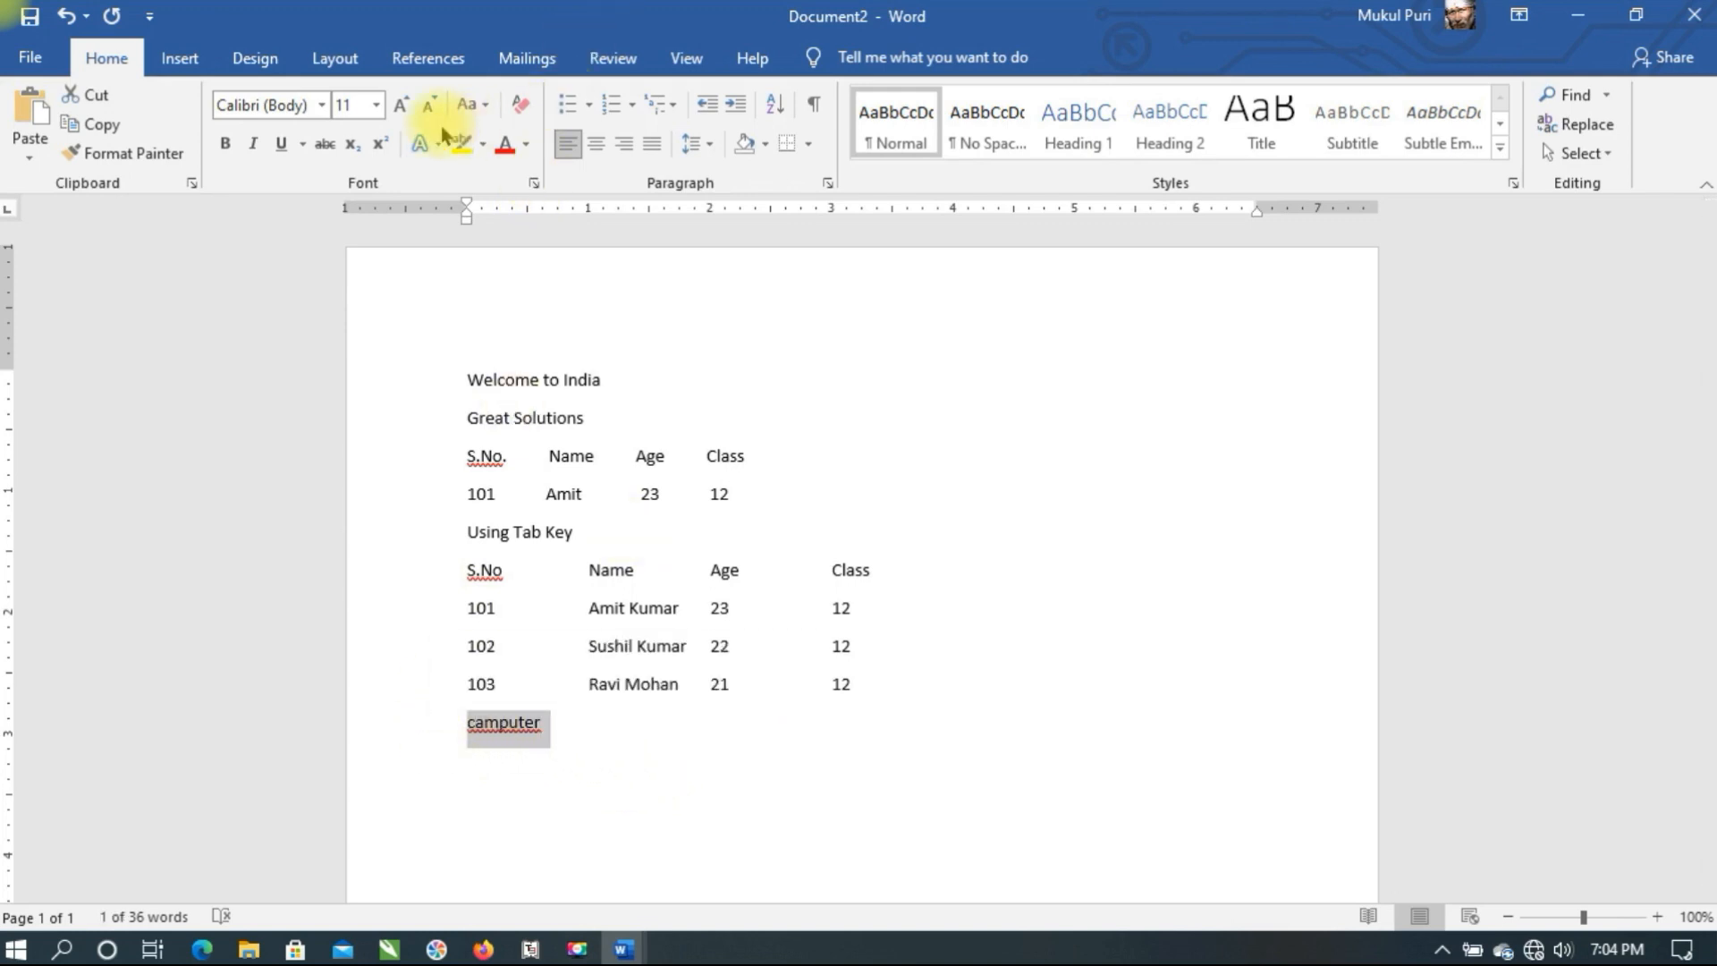
left_click(401, 105)
left_click(400, 105)
left_click(401, 104)
left_click(401, 105)
left_click(401, 105)
left_click(401, 105)
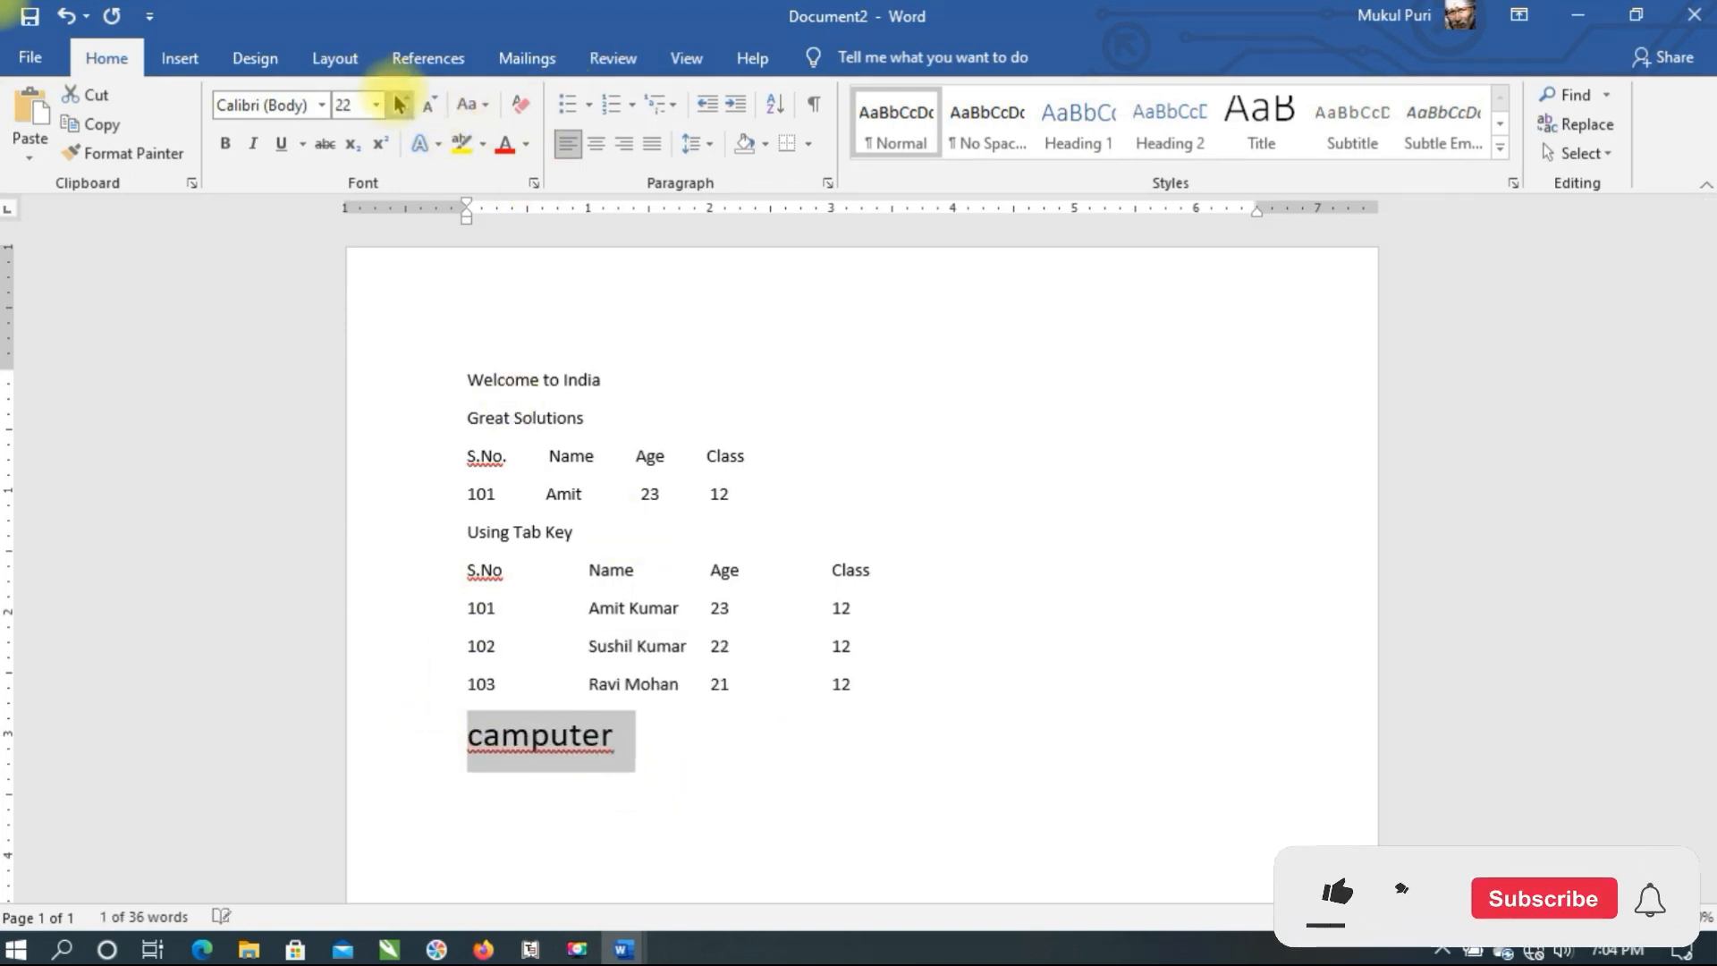
left_click(401, 104)
left_click(400, 105)
Correct the spelling from 'camputer' to 'computer'
left_click(472, 742)
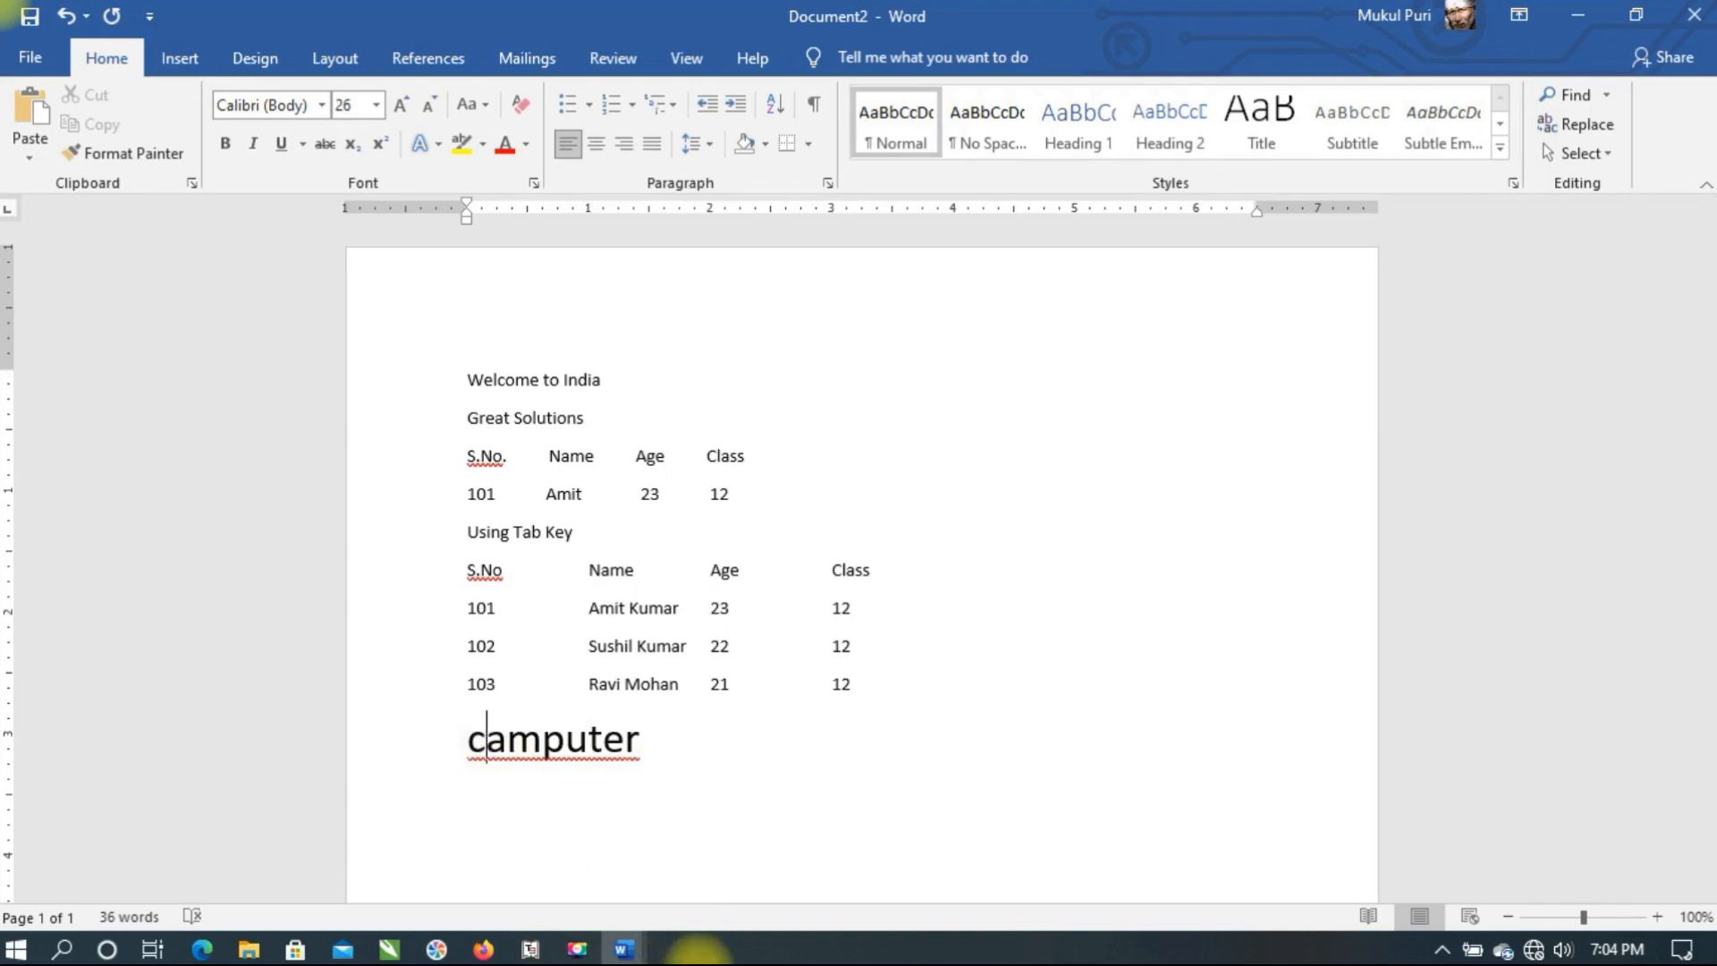
key("Delete")
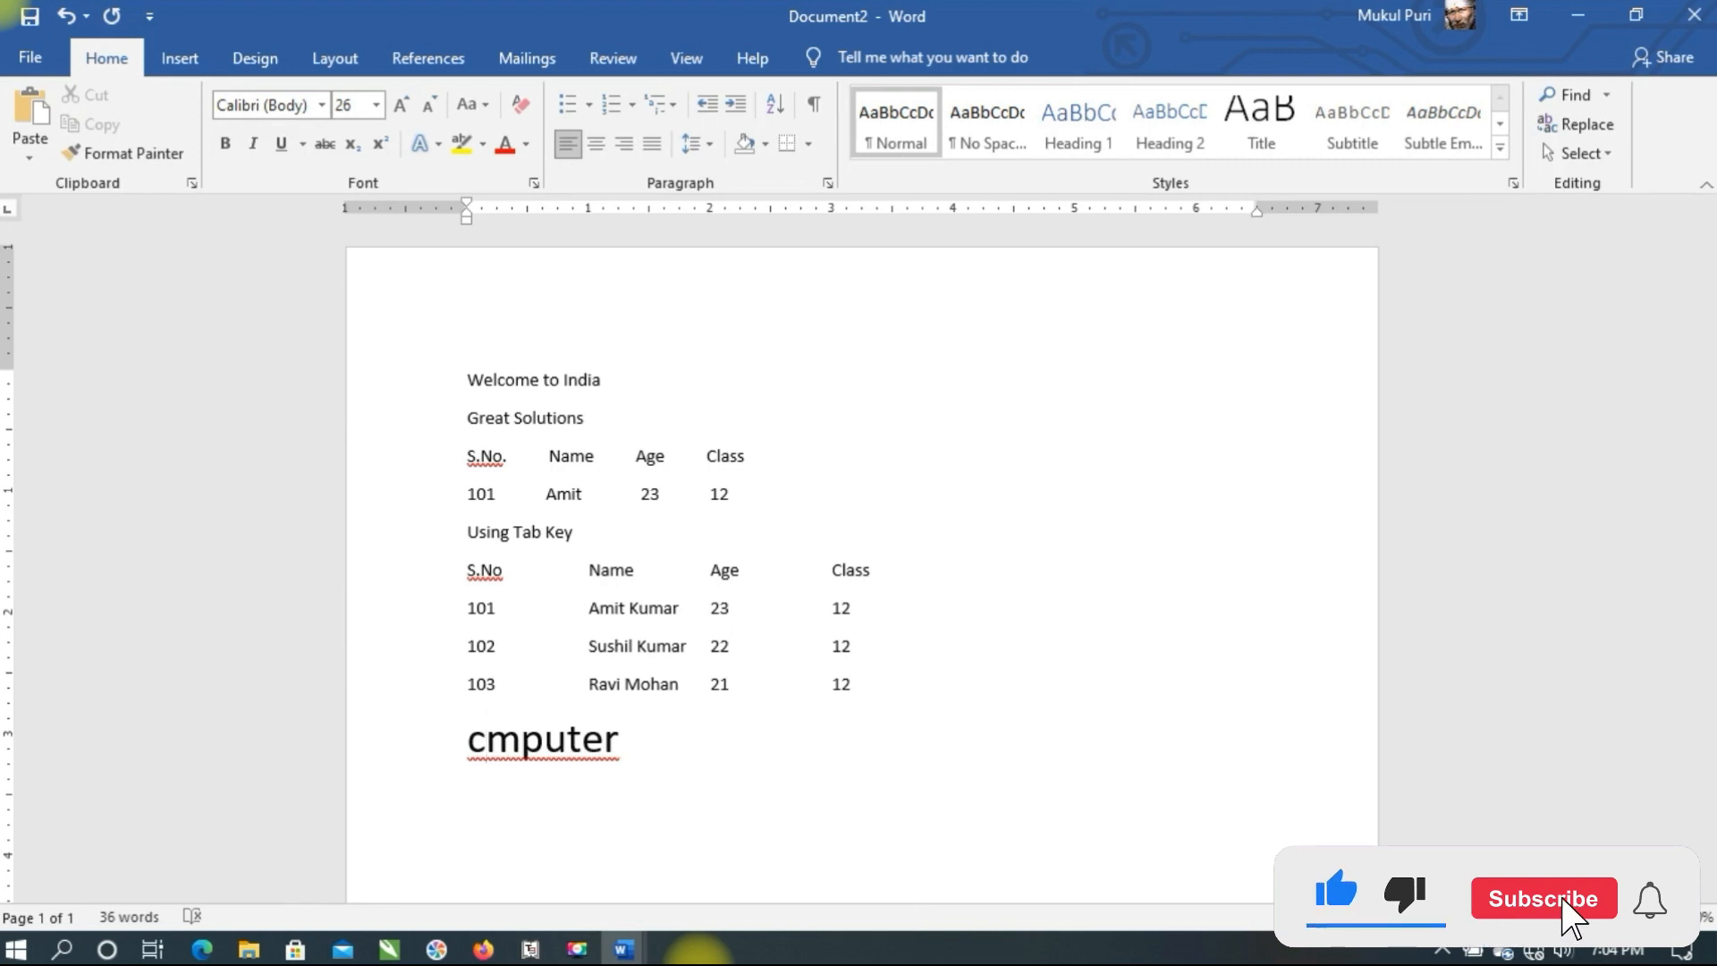
type("o")
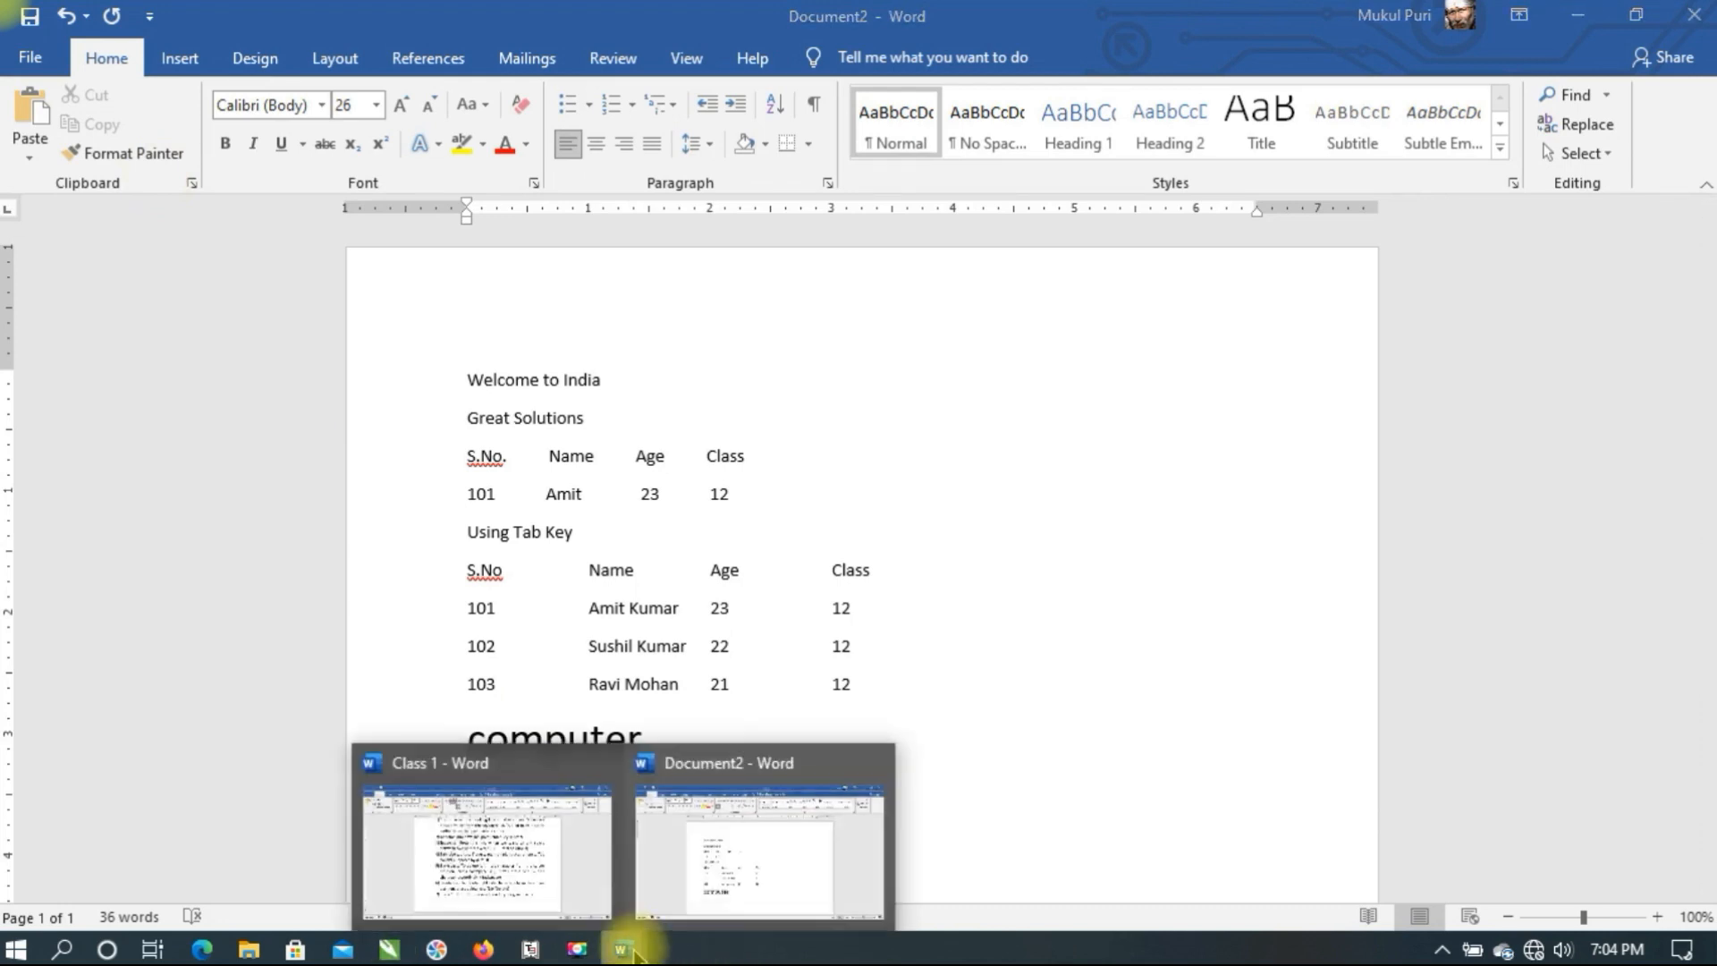
left_click(563, 855)
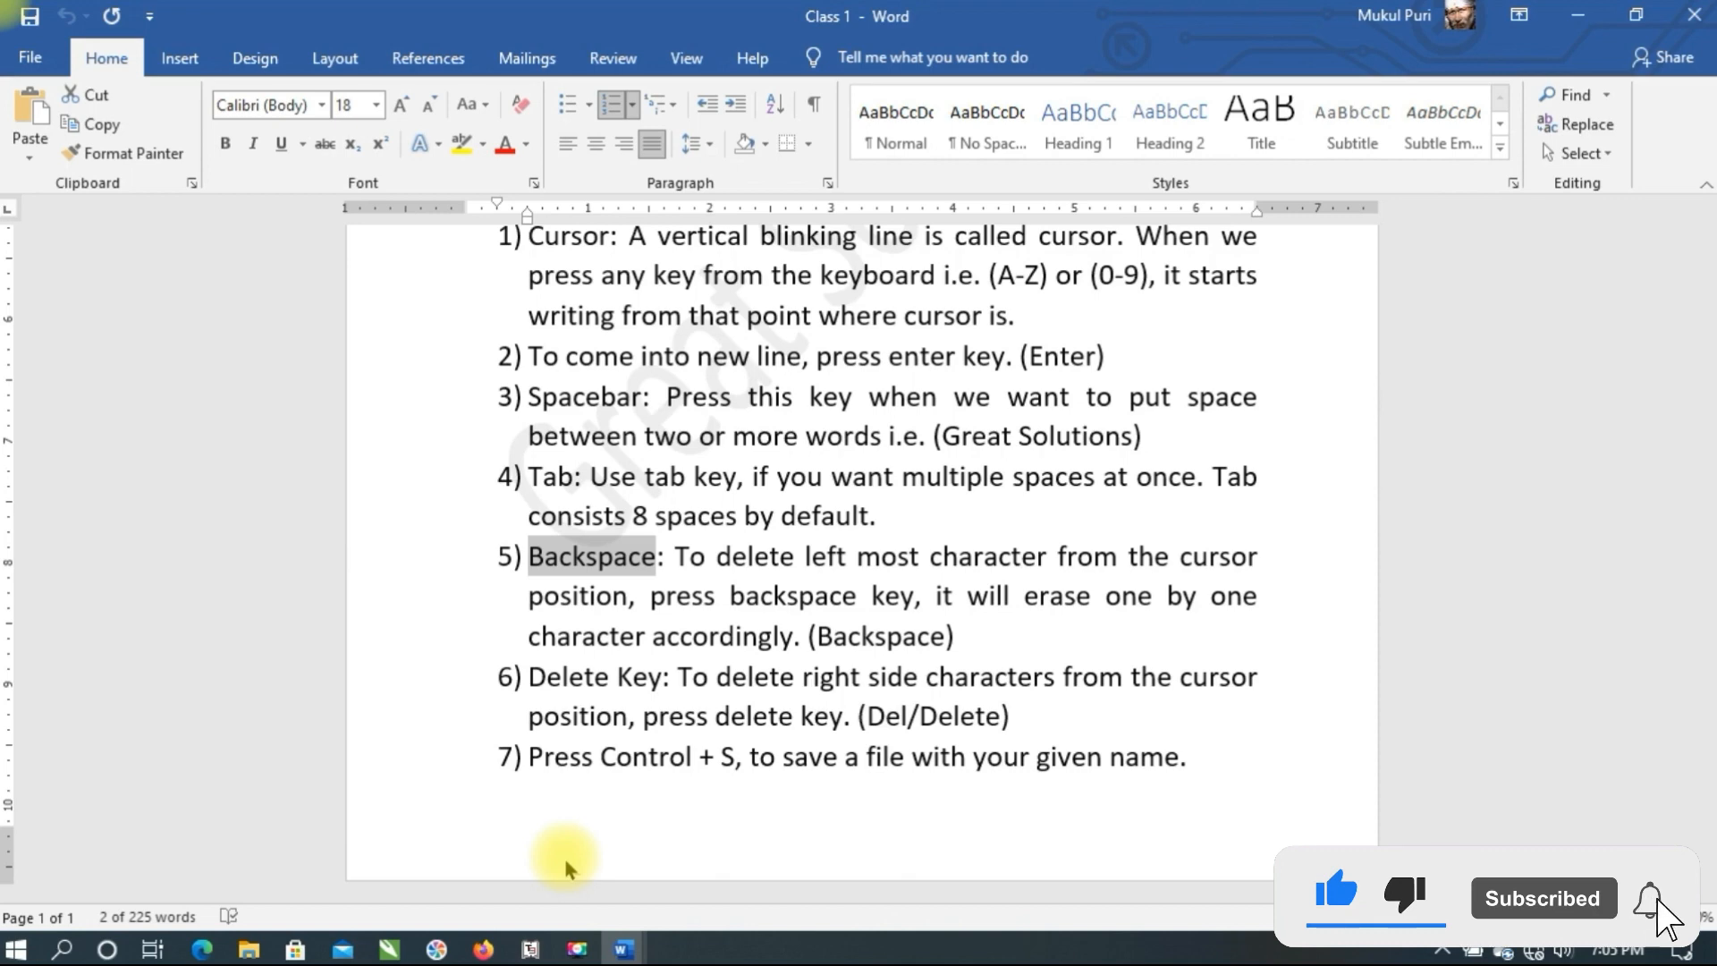
mouse_move(637, 950)
left_click(659, 903)
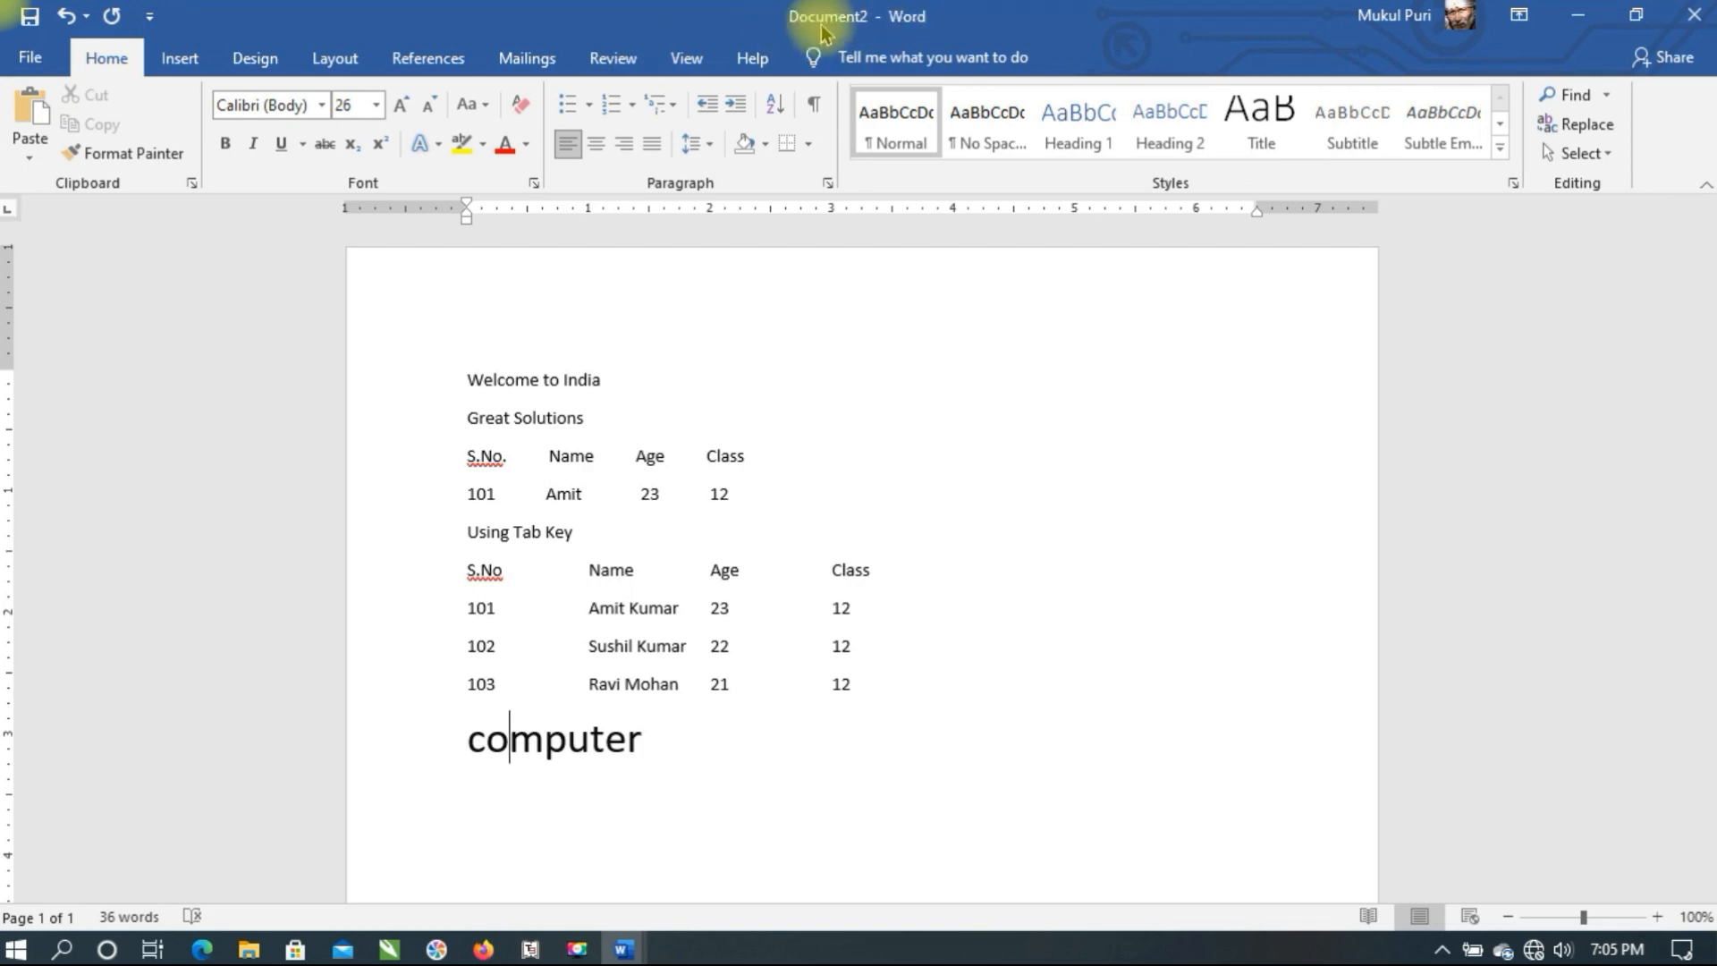
Add a 'Ctrl S' line below Computer and bring up the save prompt with Ctrl+S
key("Return")
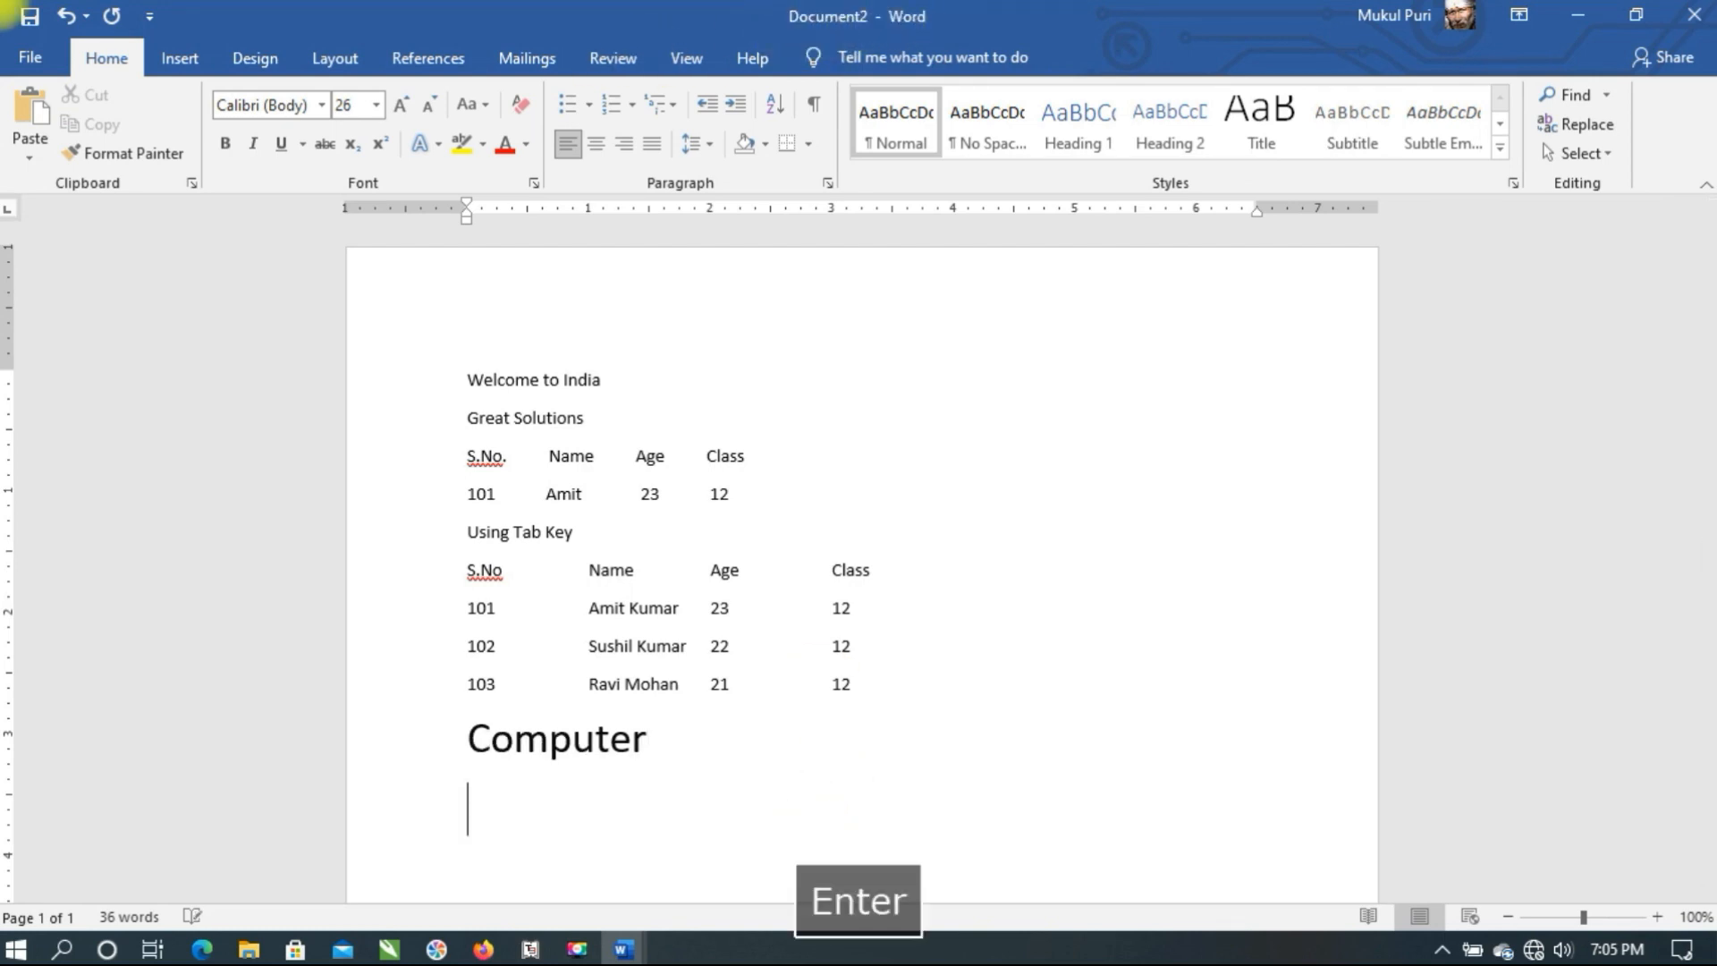
type("Ctr")
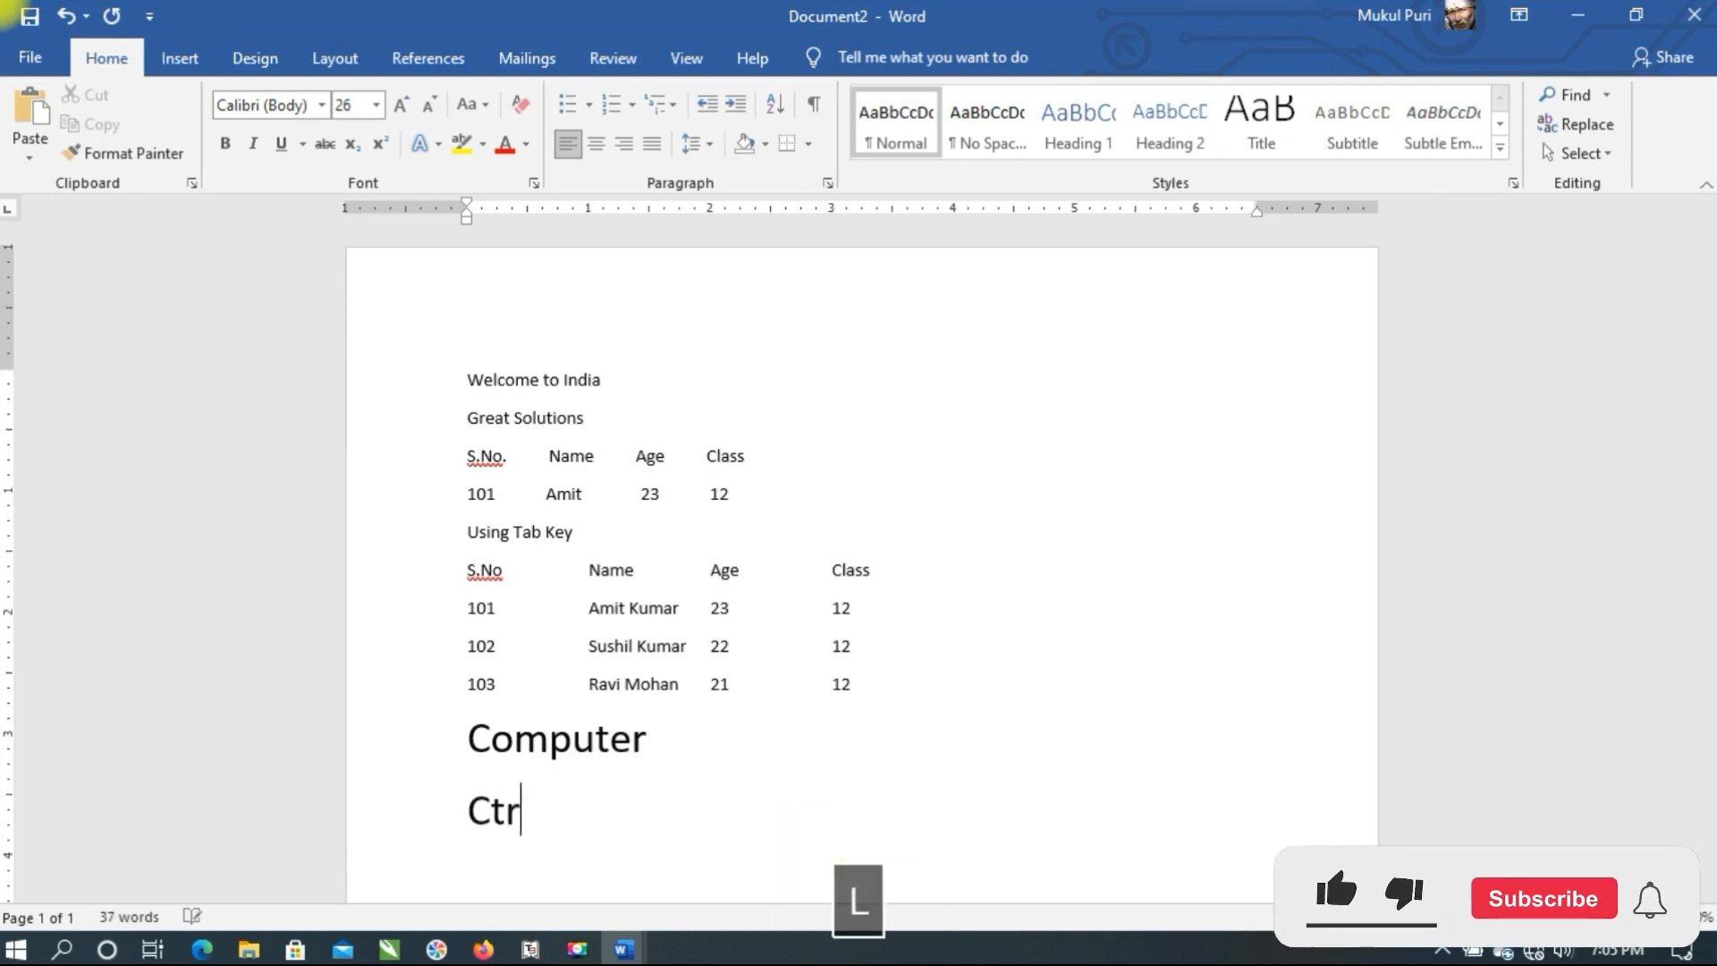
type("l S")
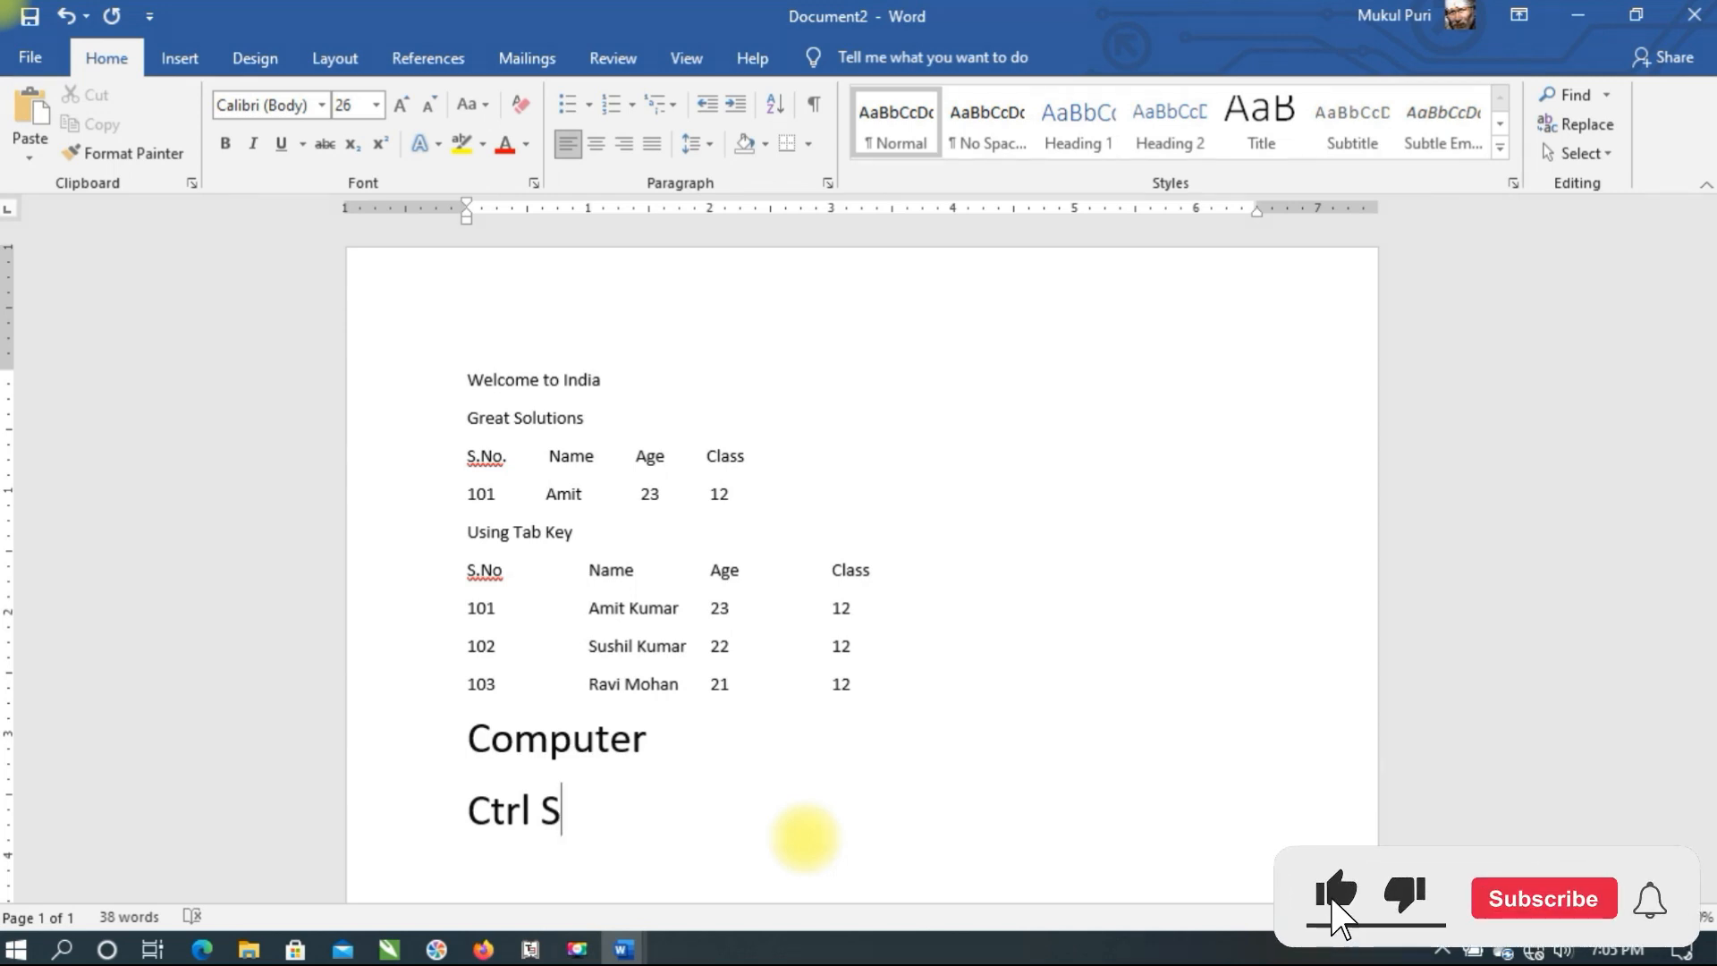
key("ctrl+s")
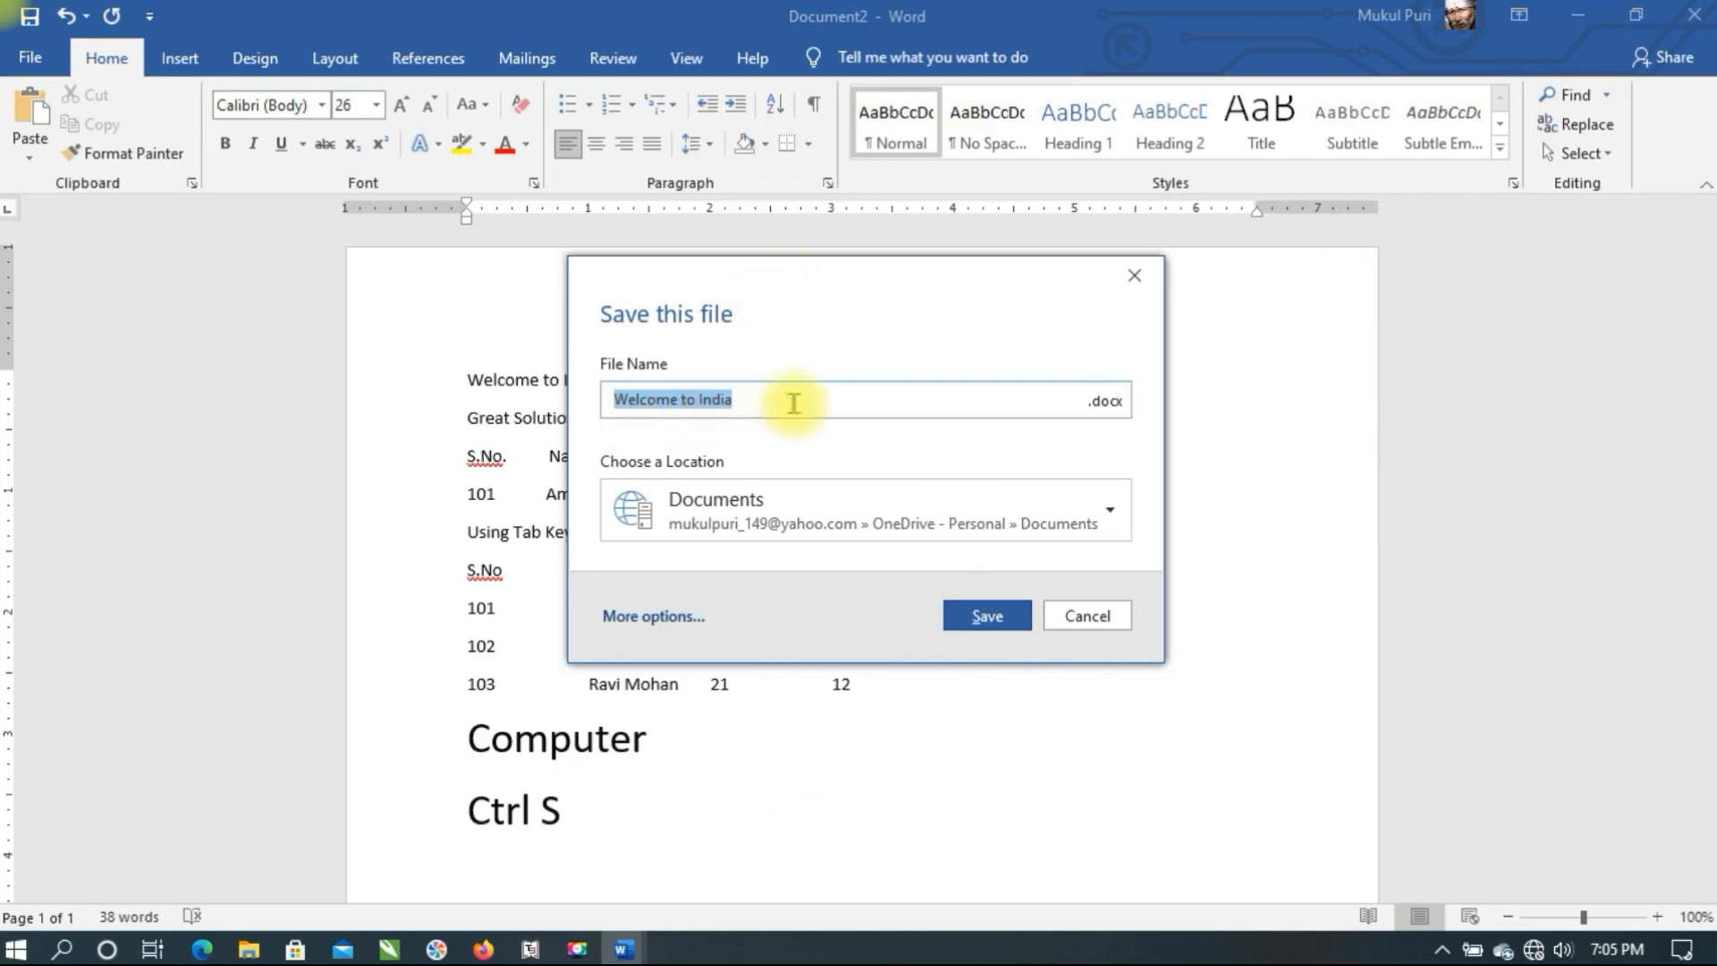
Dismiss the save error and save the document to the Desktop as 'Welcome to India'
left_click(965, 615)
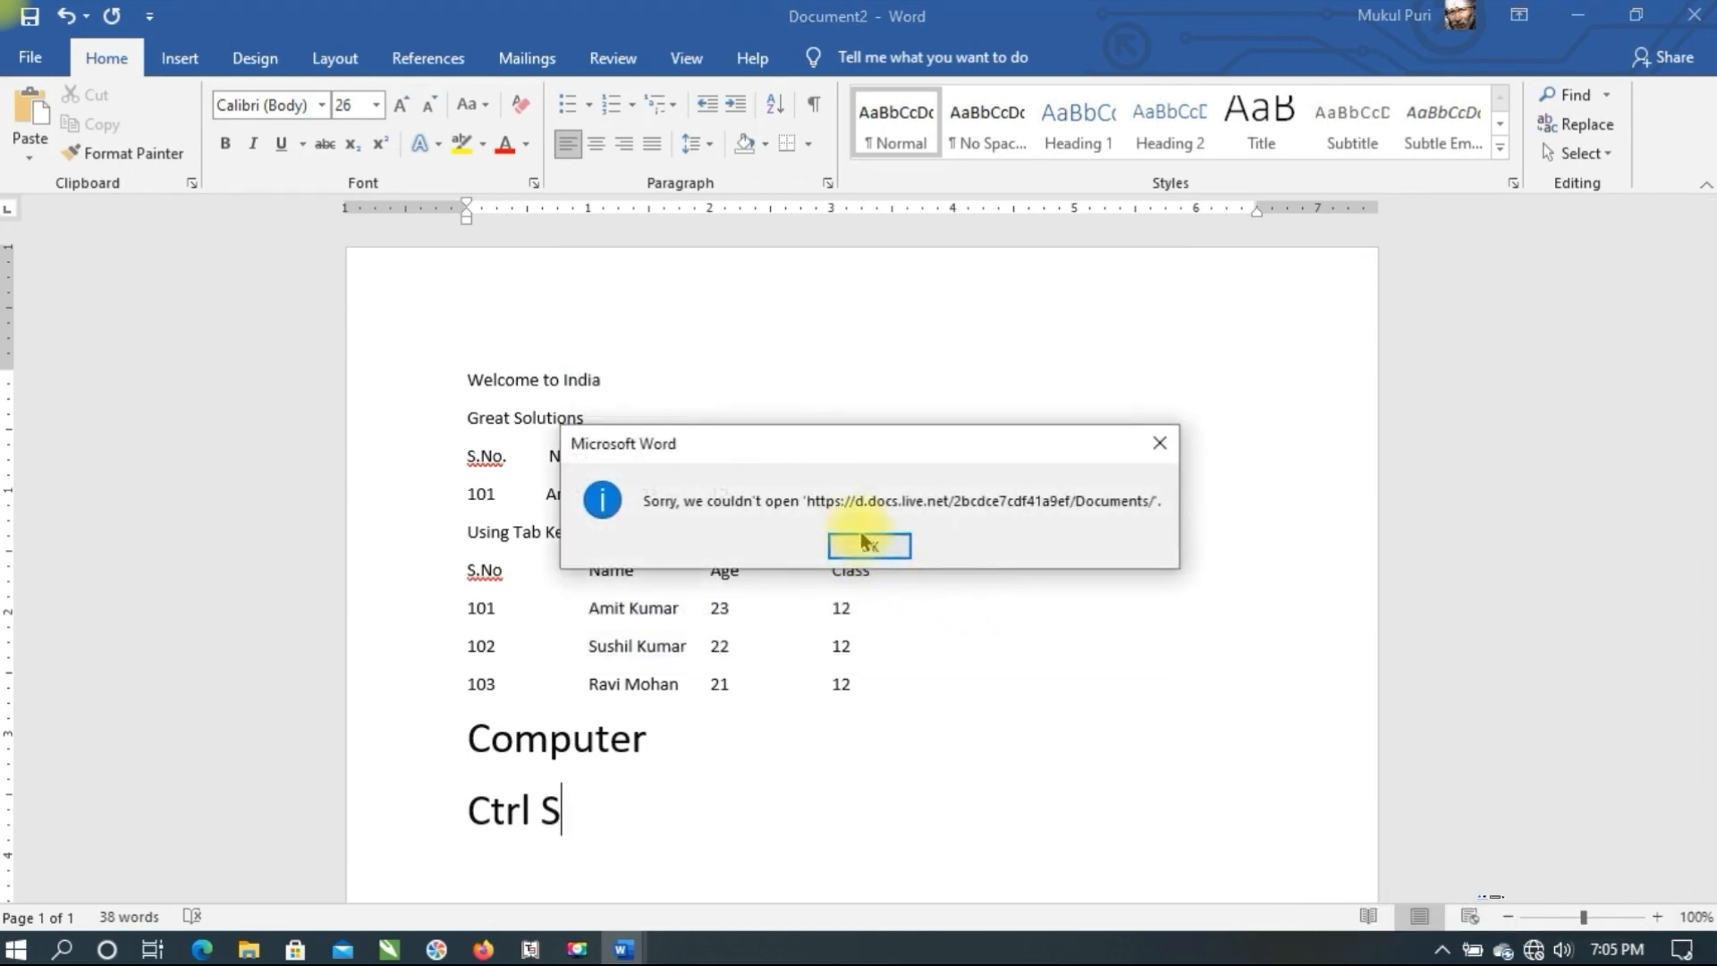
left_click(867, 546)
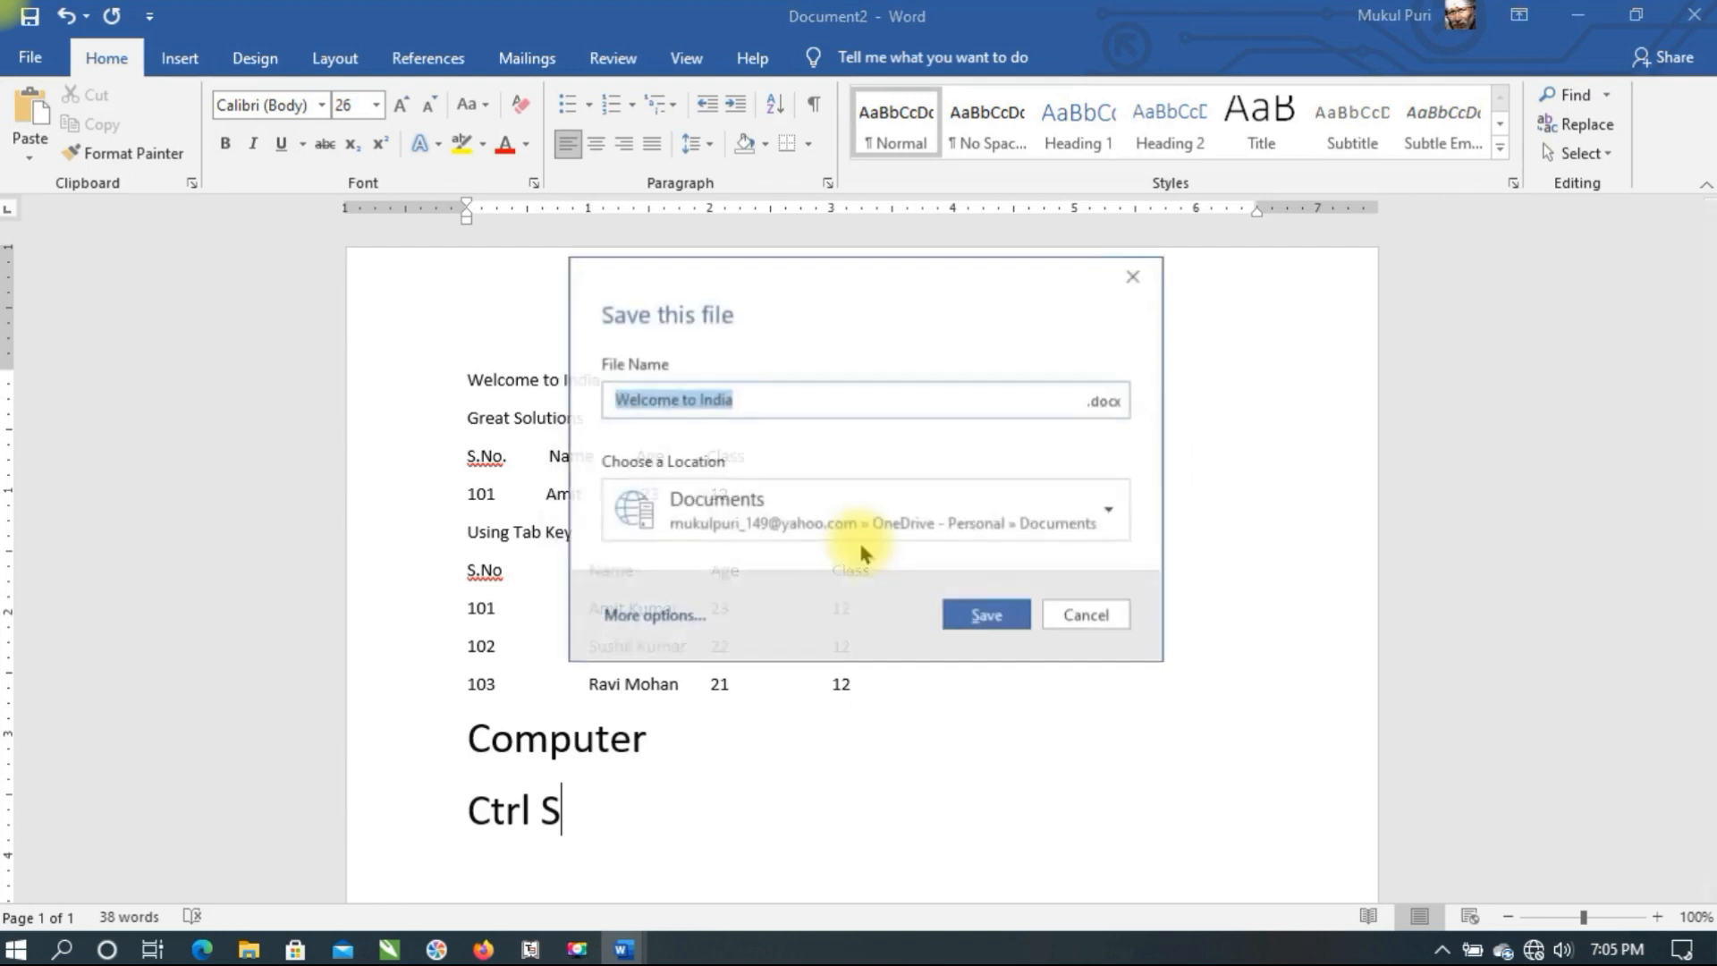
left_click(1051, 520)
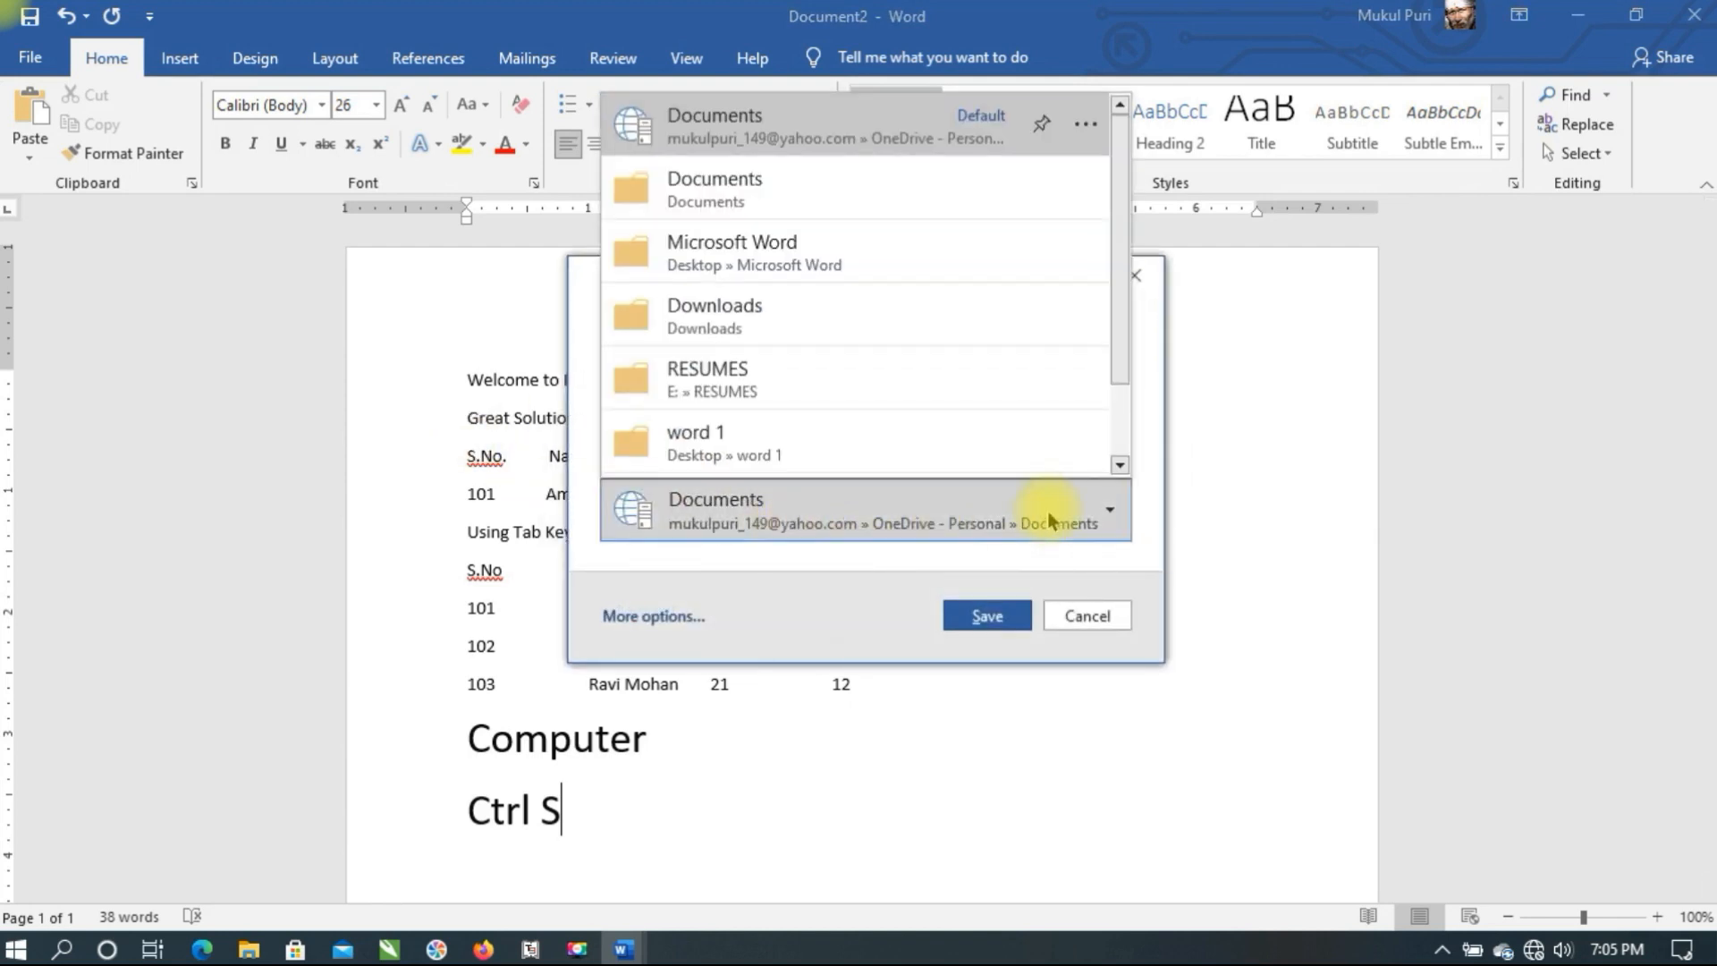
scroll(805, 398, "down", 2)
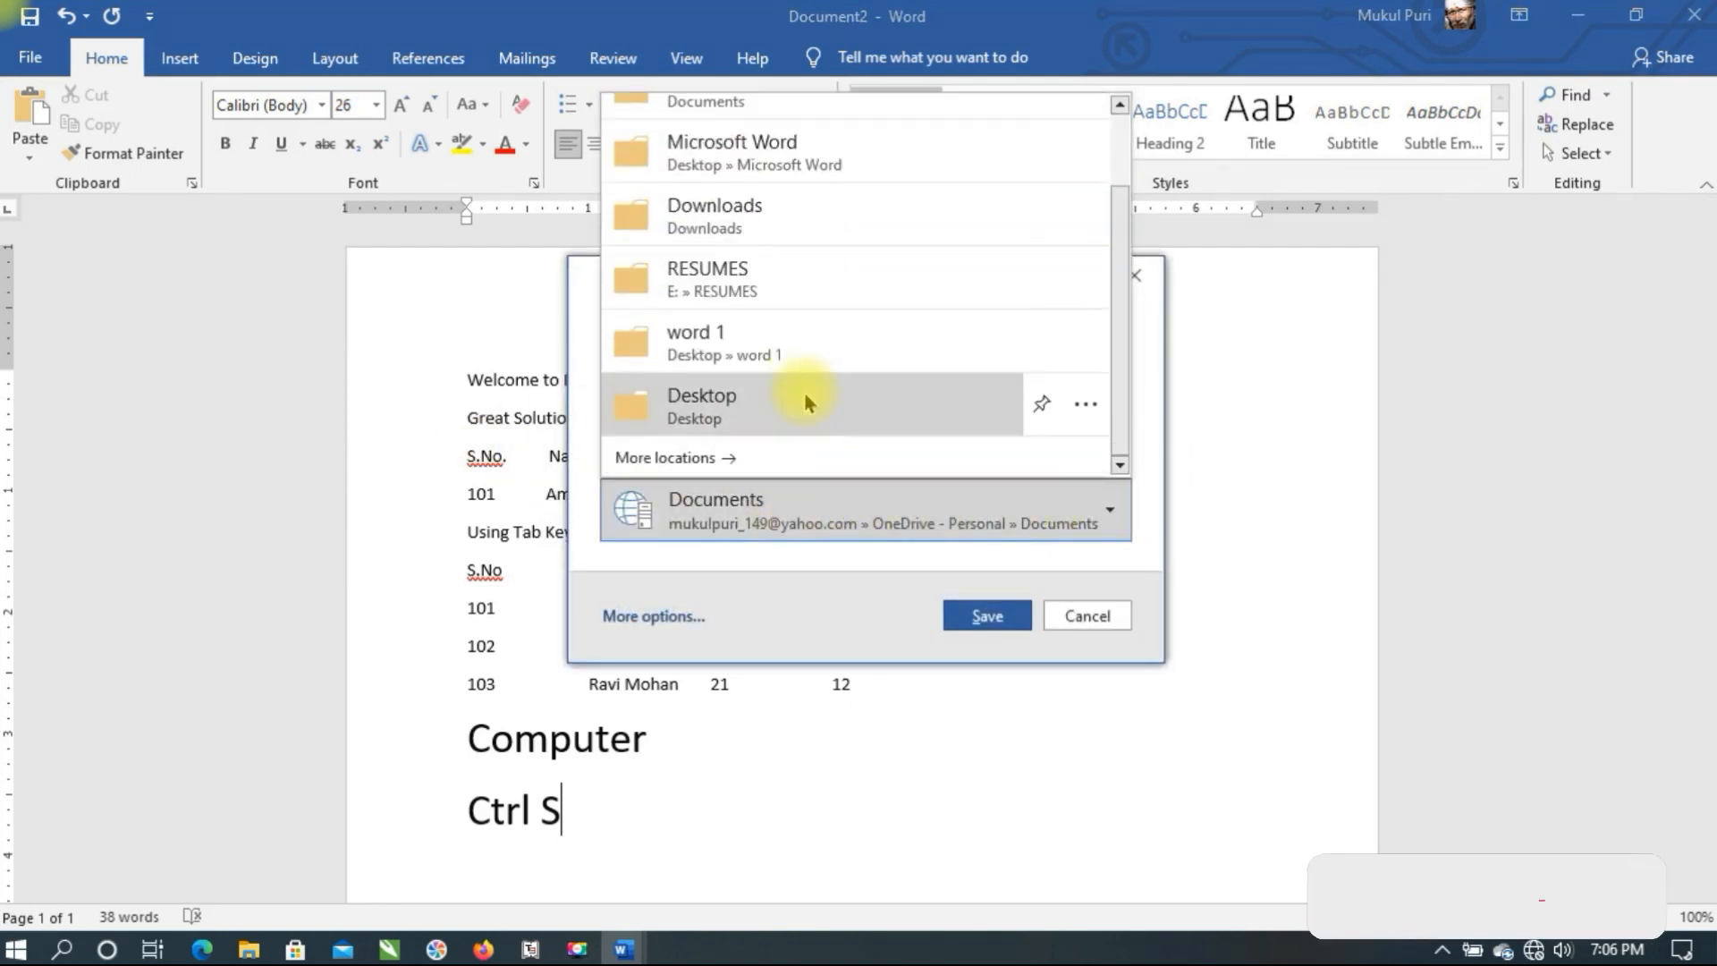
left_click(800, 394)
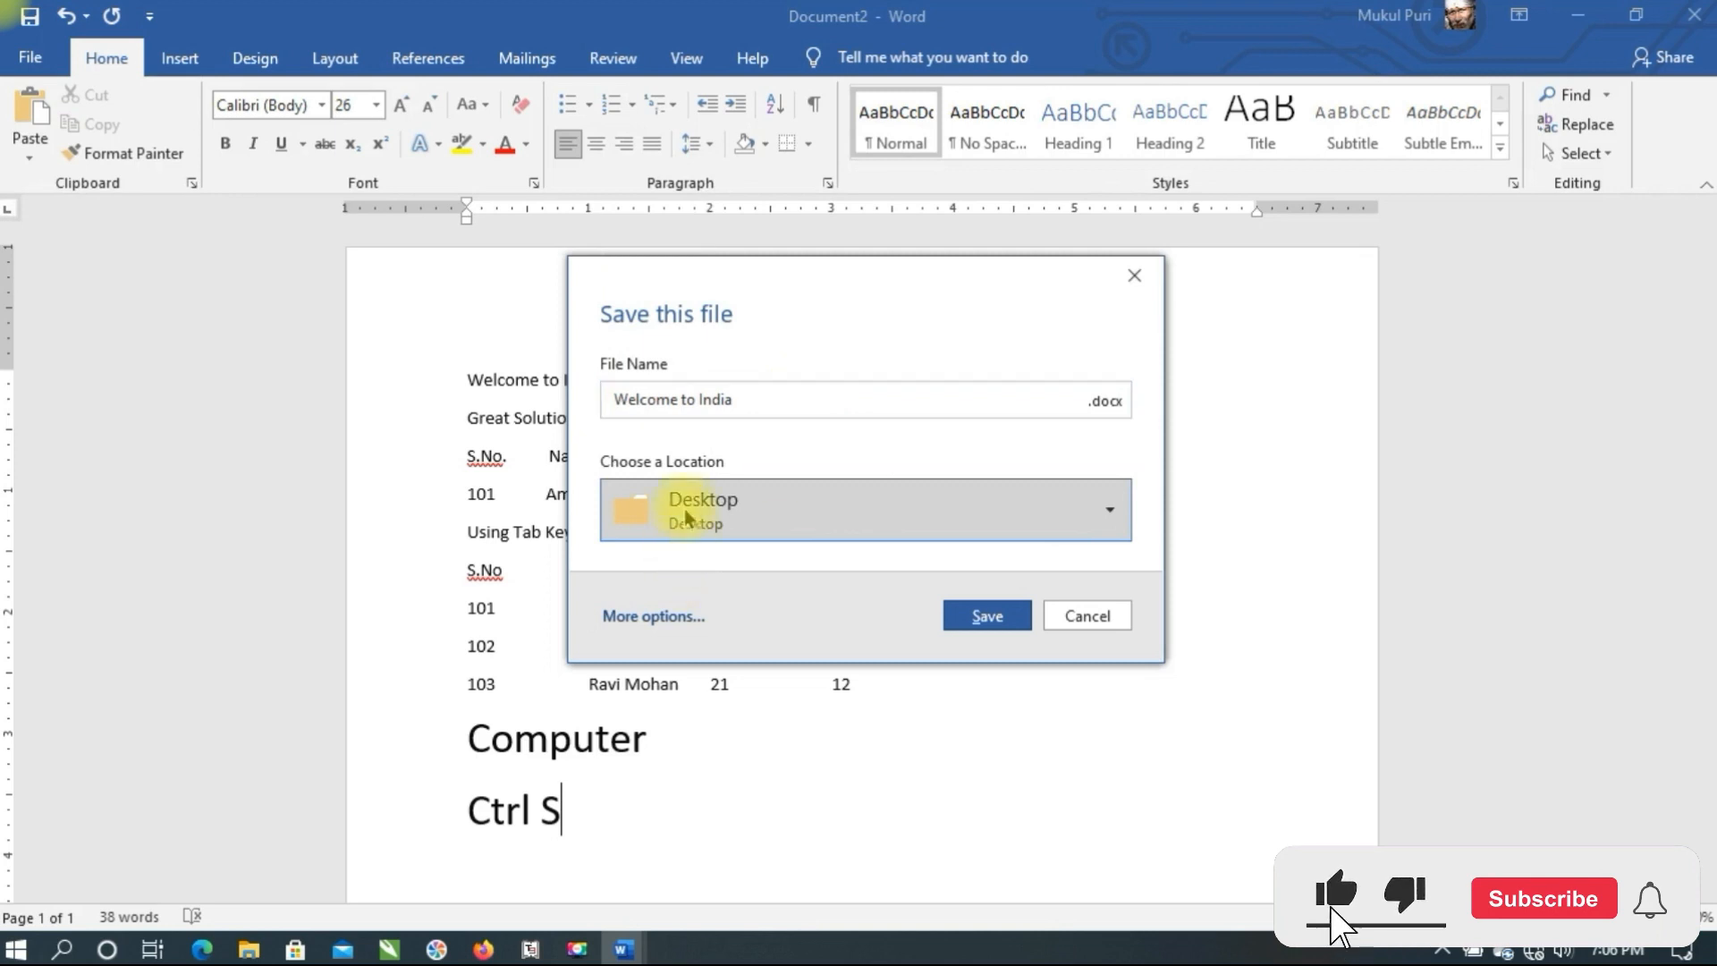
left_click(958, 614)
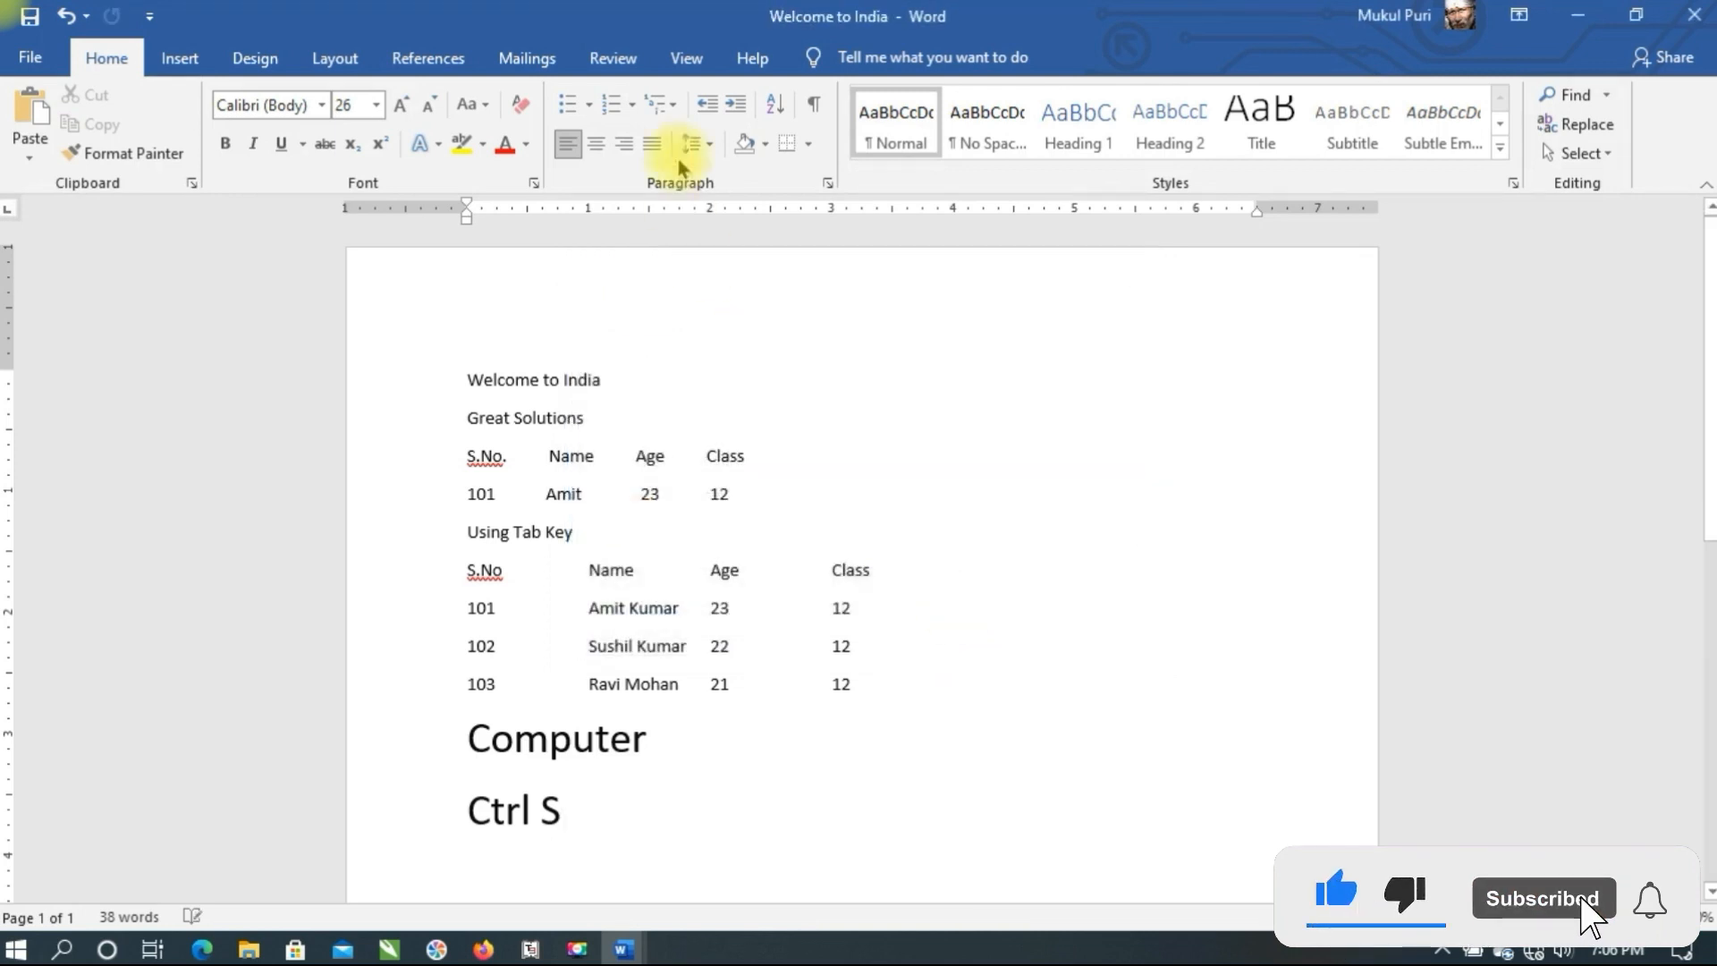